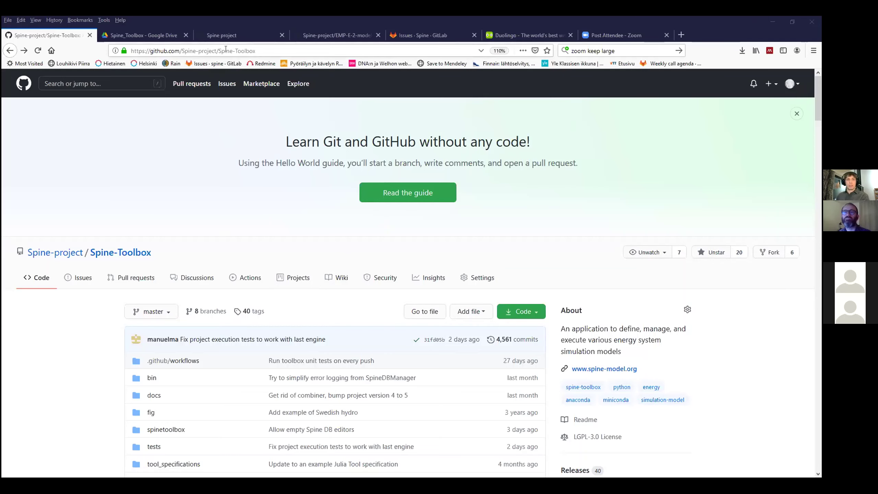
Point out the Spine-Toolbox repository address, and show the Spine group's issue list on GitLab.
click(226, 49)
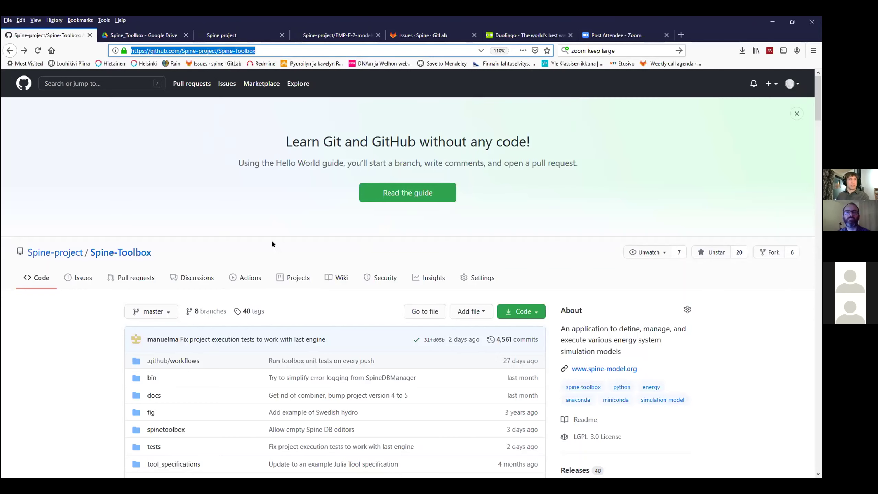
click(428, 38)
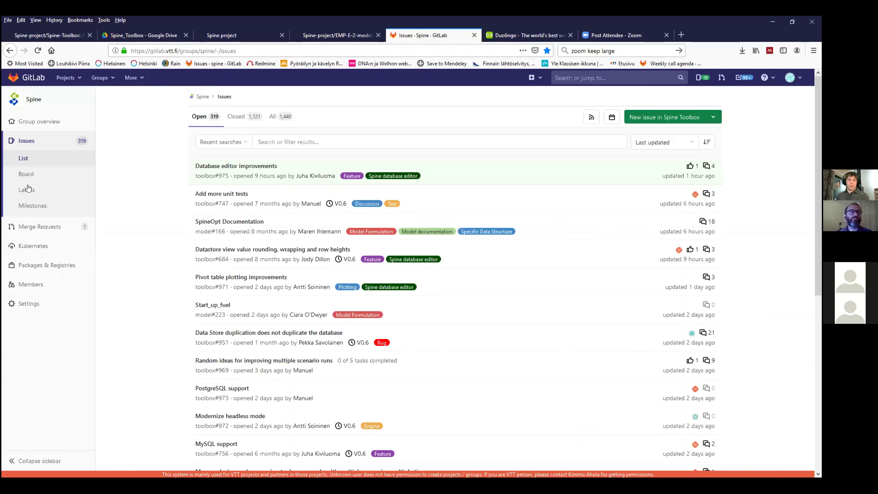
click(27, 141)
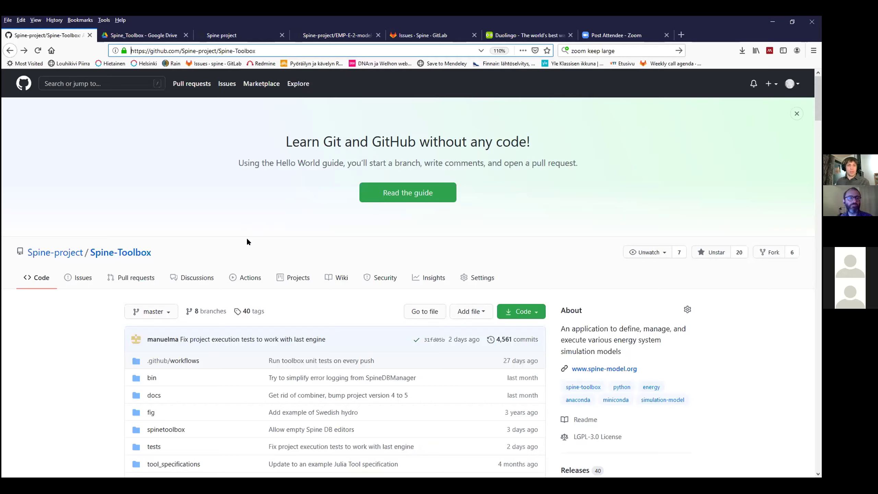
Examine the Spine-Toolbox repository's README on GitHub, including the installation instructions and the official releases section.
scroll(174, 260, down, 3)
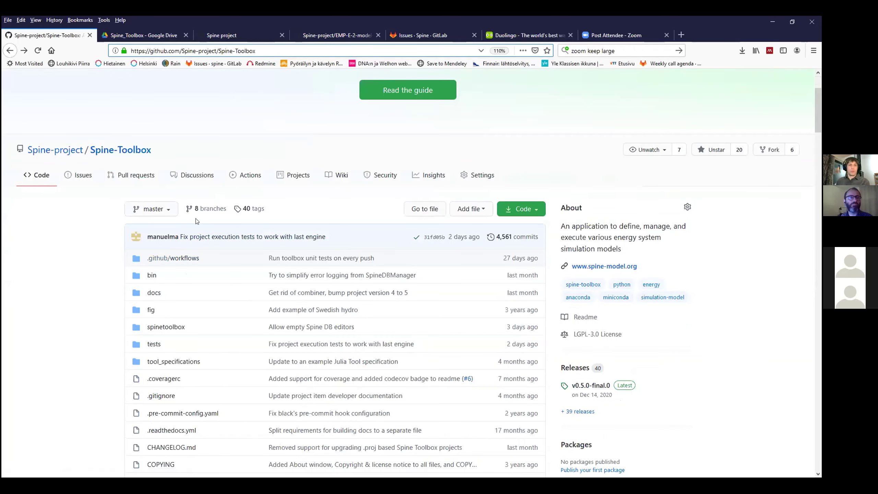
scroll(174, 343, down, 12)
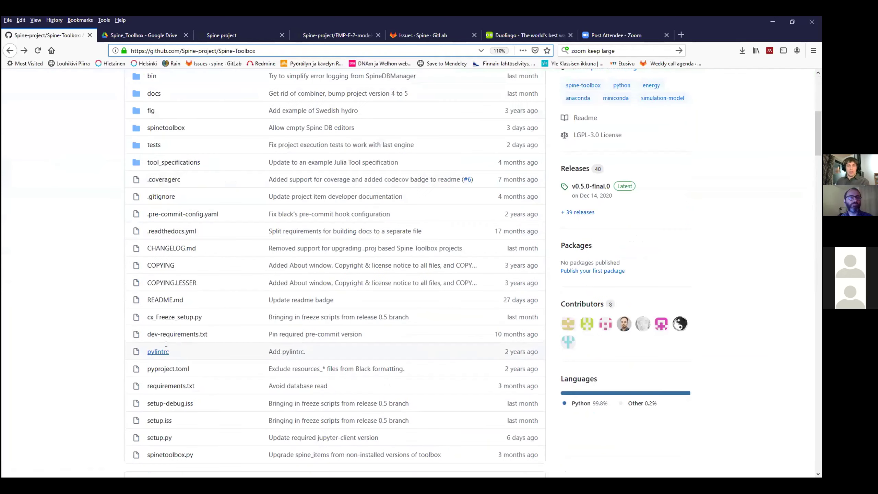
scroll(170, 345, down, 5)
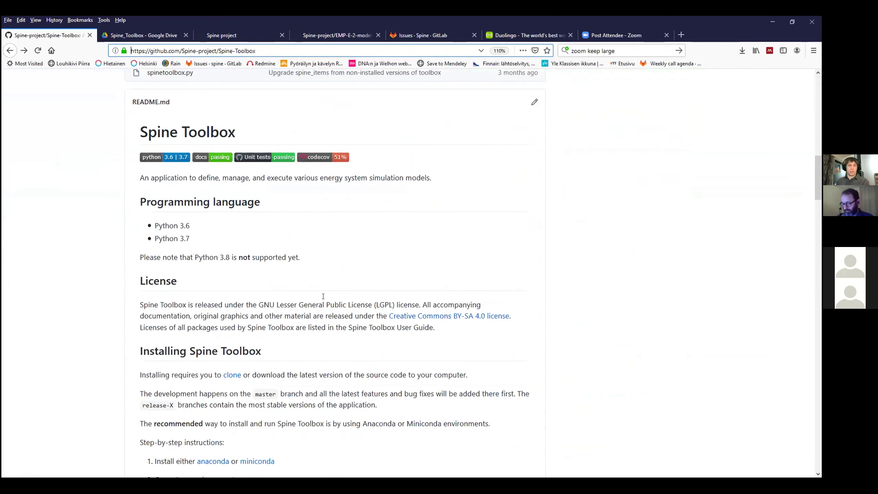
scroll(270, 223, down, 5)
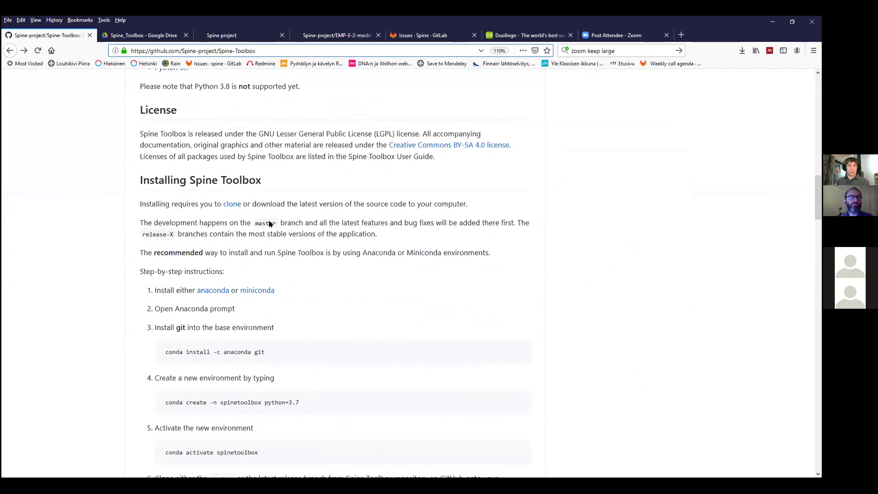
scroll(253, 331, down, 18)
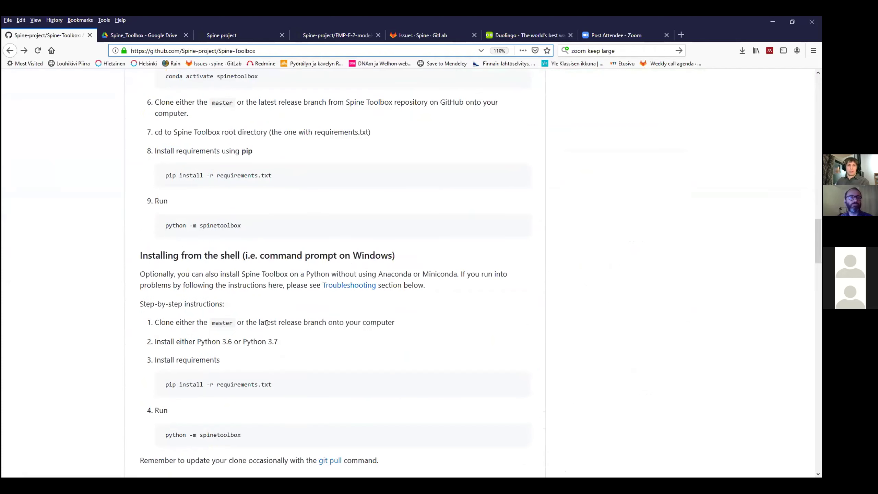
scroll(265, 330, down, 2)
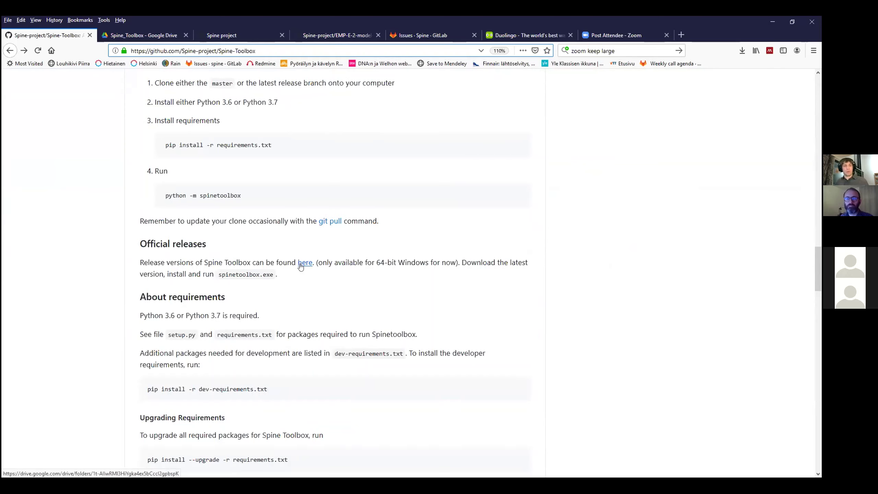
scroll(323, 241, up, 5)
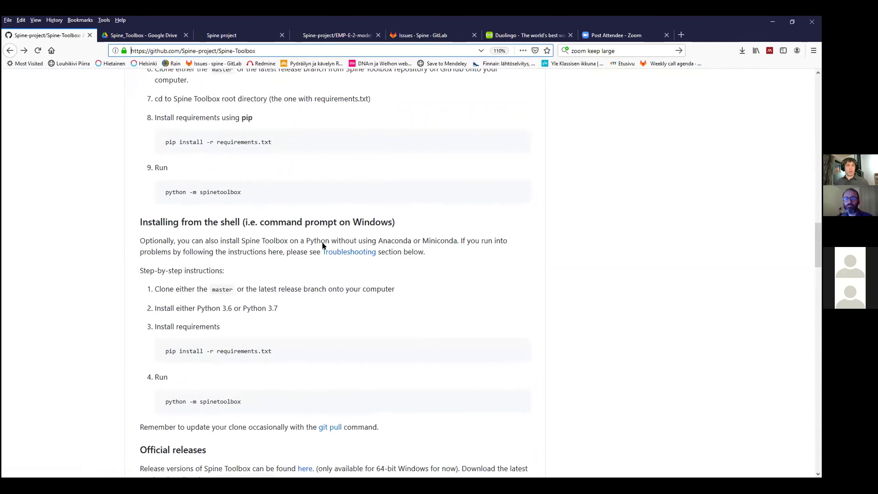
scroll(322, 242, up, 3)
scroll(278, 152, up, 6)
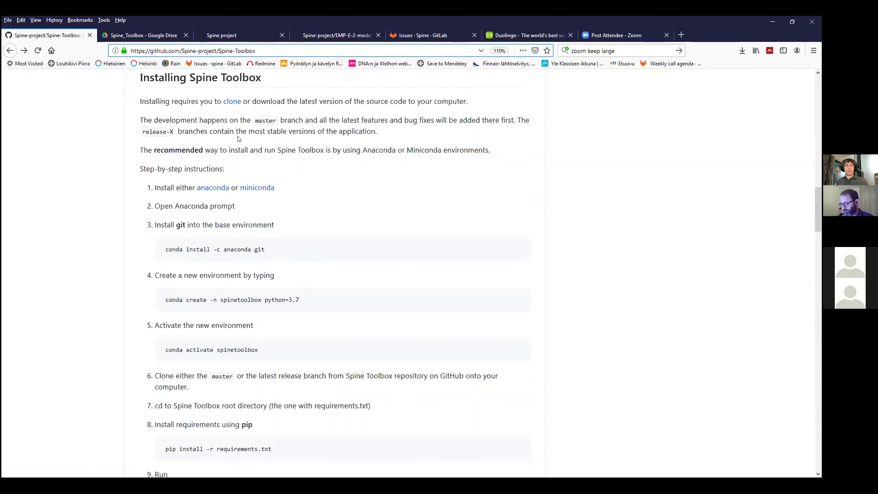
scroll(238, 139, up, 6)
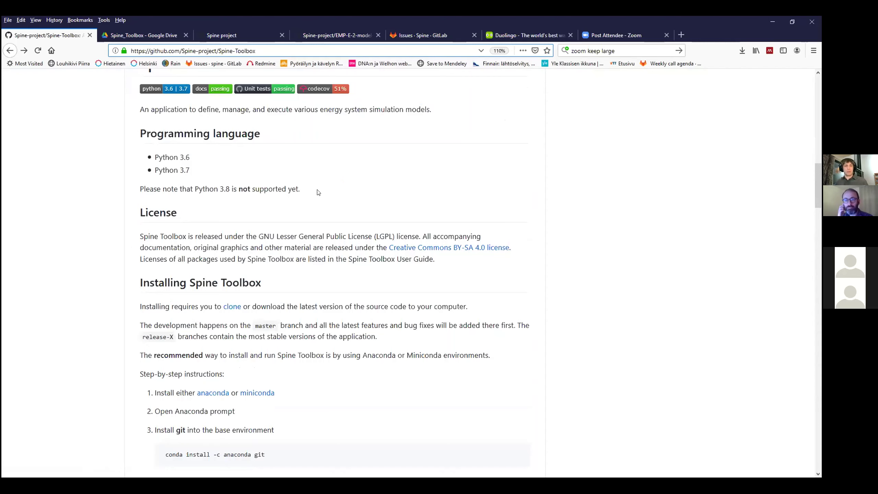
scroll(284, 193, up, 7)
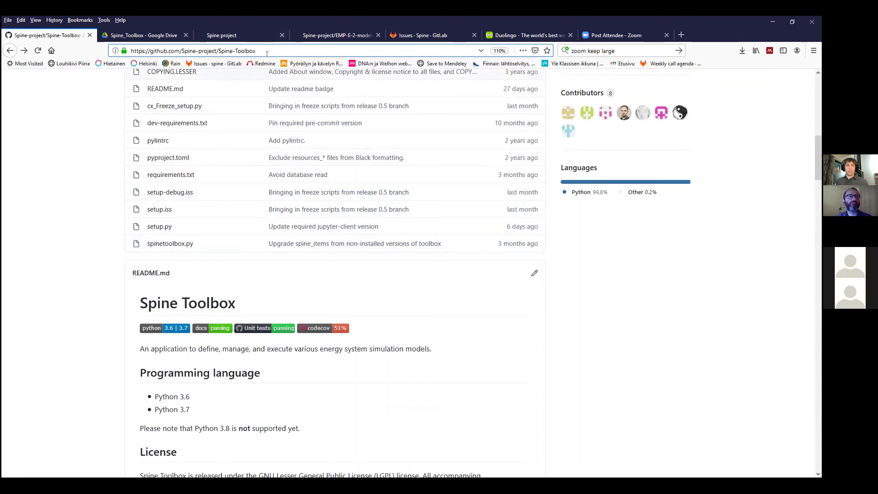
scroll(237, 104, up, 8)
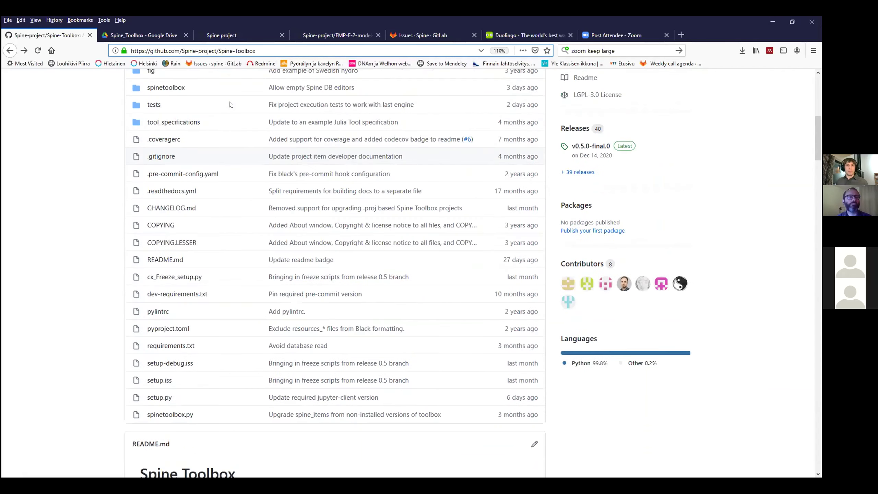
scroll(236, 105, up, 3)
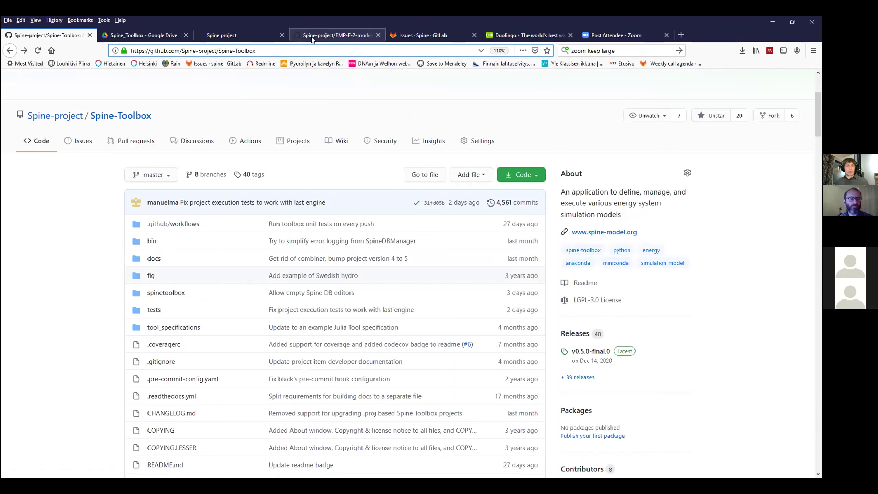
Look through the Spine project organization's repositories and open EMP-E-2-models-demo.
click(67, 118)
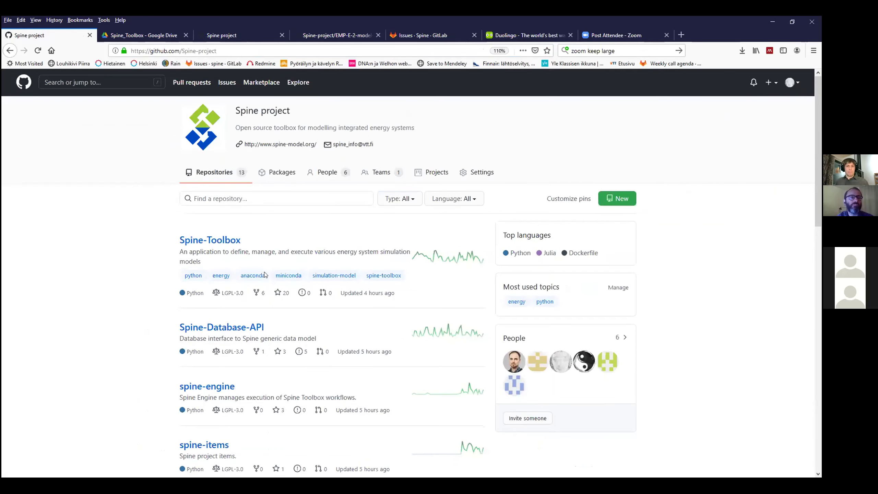
scroll(265, 272, down, 5)
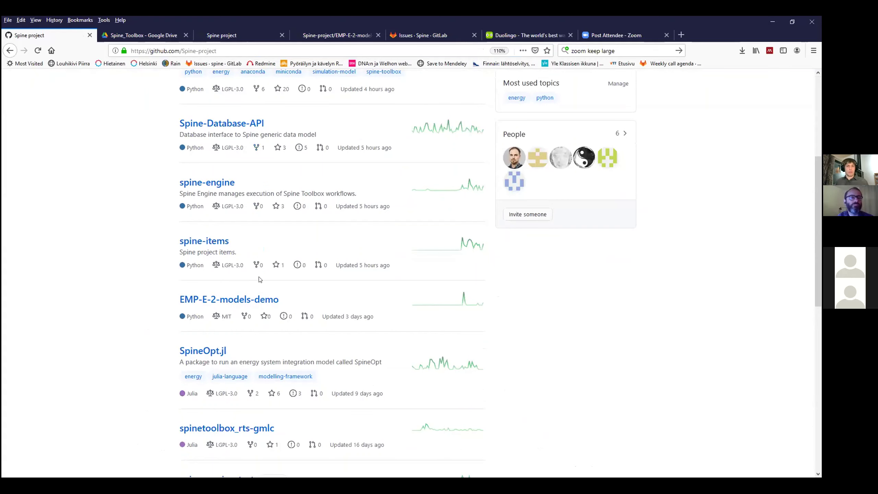
scroll(225, 334, up, 3)
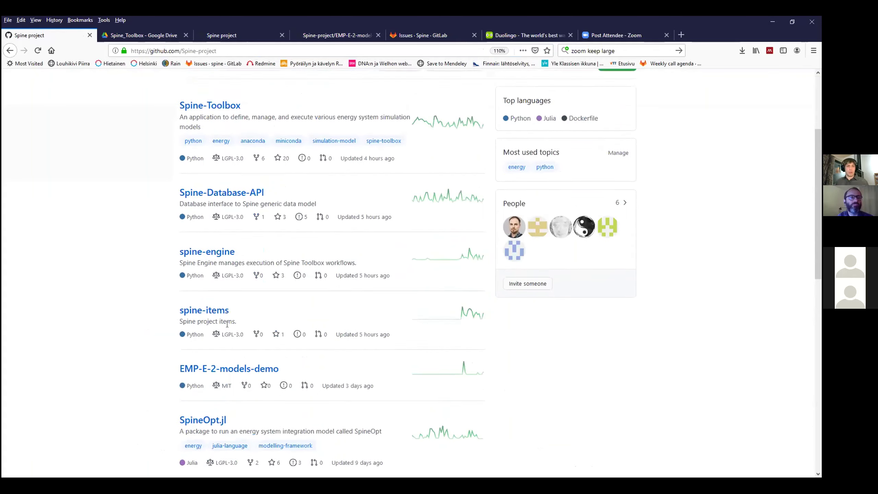
scroll(236, 336, down, 5)
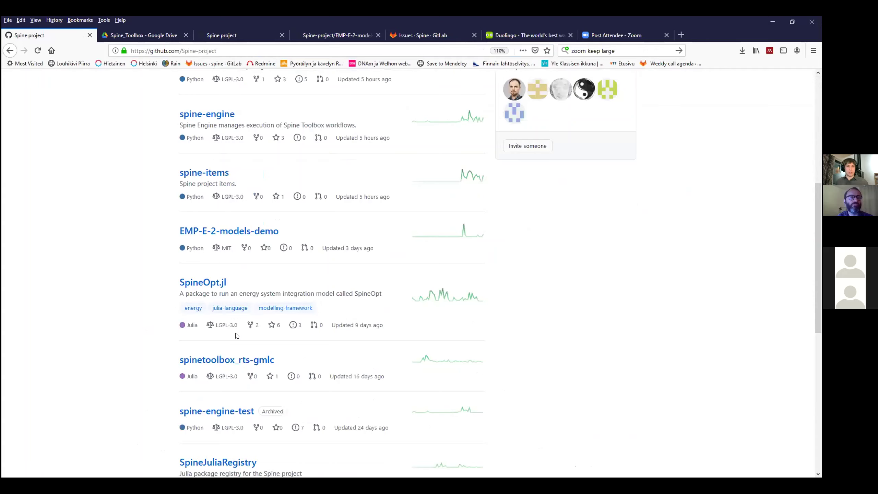
click(230, 234)
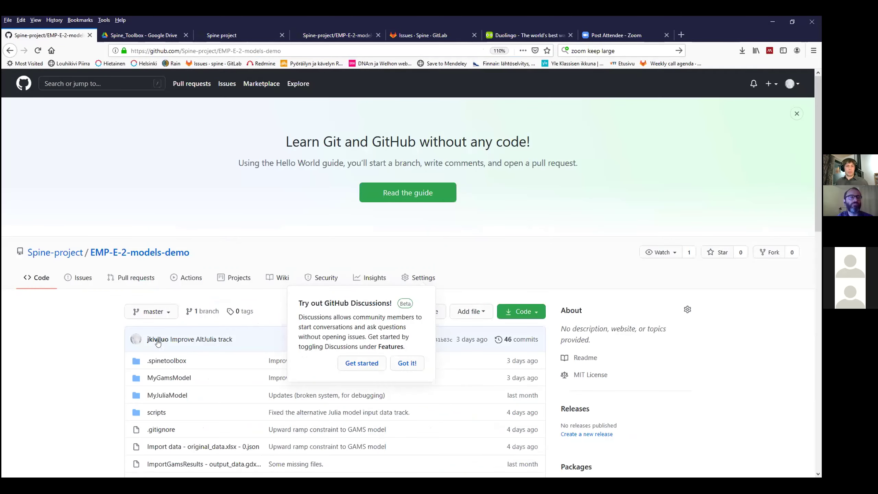
Dismiss the GitHub Discussions notice in the repository and view the options for cloning it or downloading it as a ZIP.
scroll(158, 342, down, 4)
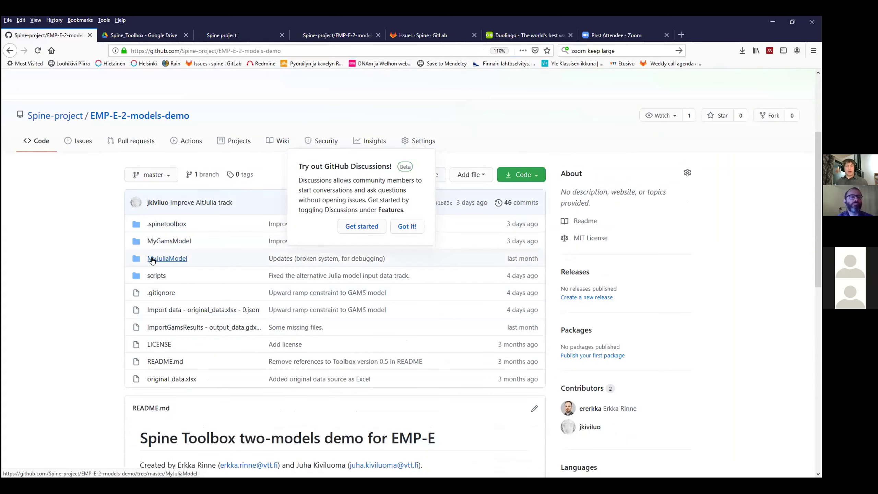
scroll(152, 261, down, 4)
scroll(397, 202, up, 7)
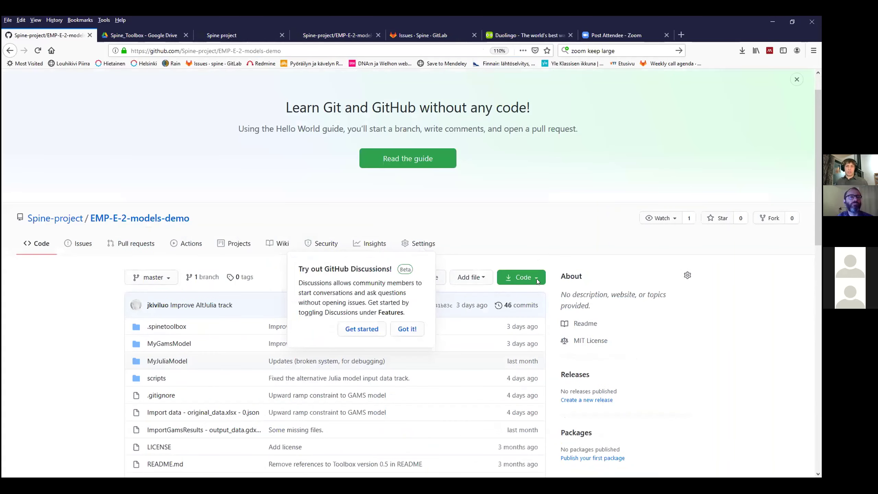
drag(569, 231, 715, 264)
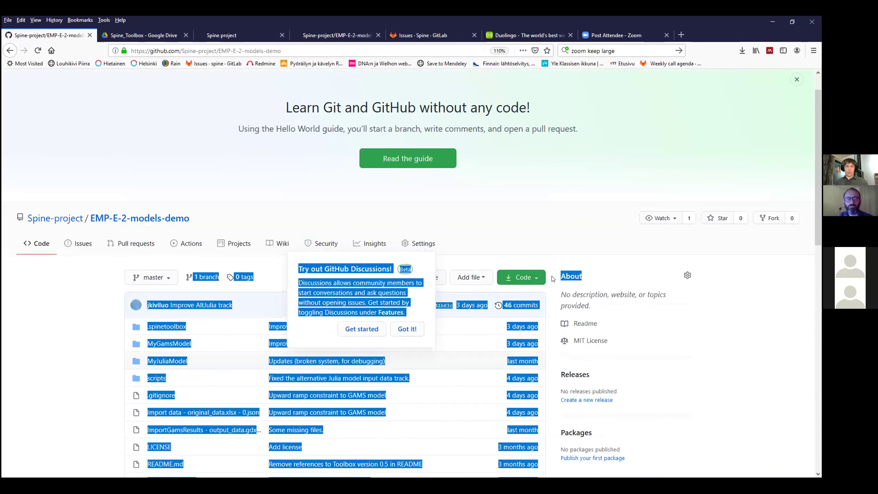
click(530, 260)
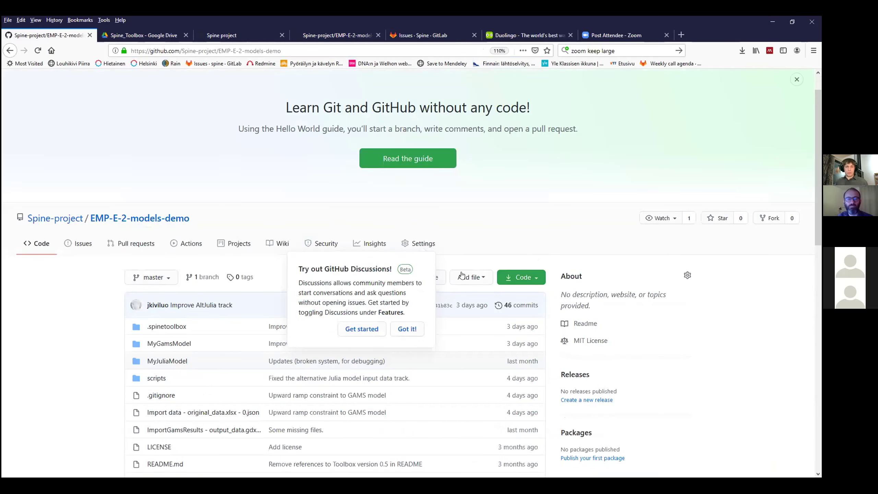
click(423, 327)
click(537, 276)
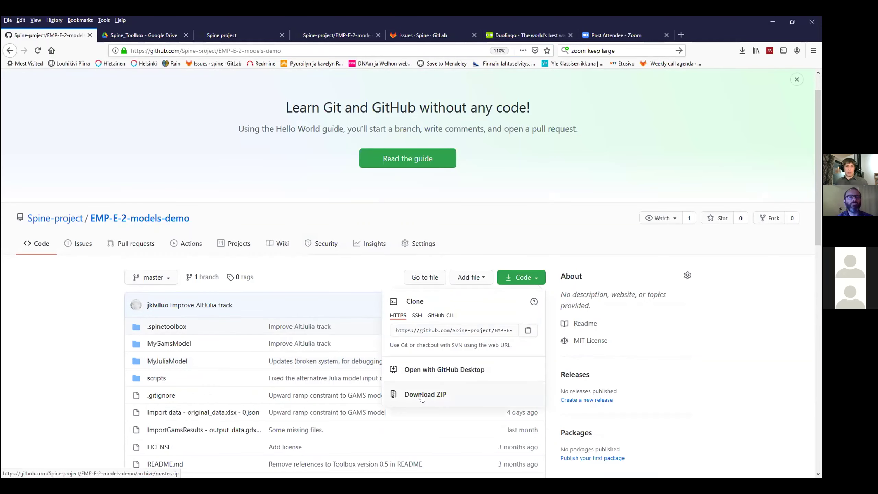
click(21, 356)
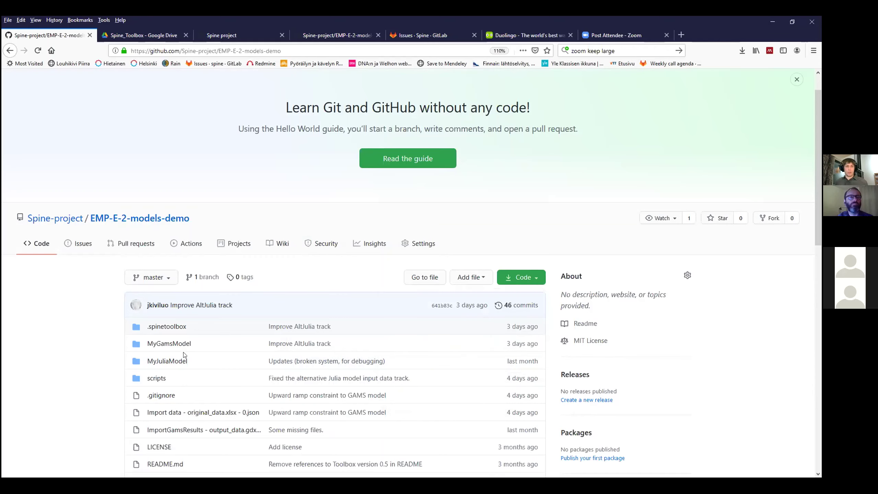
Examine the files and folders of the EMP-E-2-models-demo repository.
scroll(158, 362, down, 2)
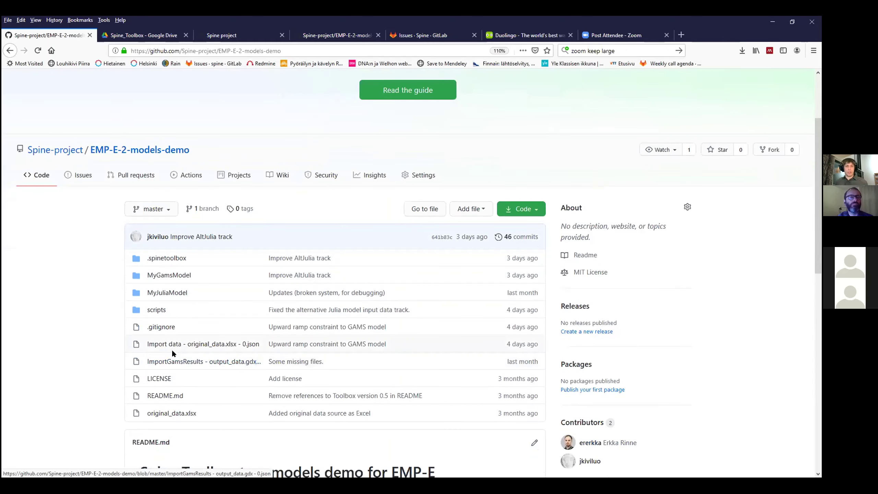
scroll(172, 348, down, 2)
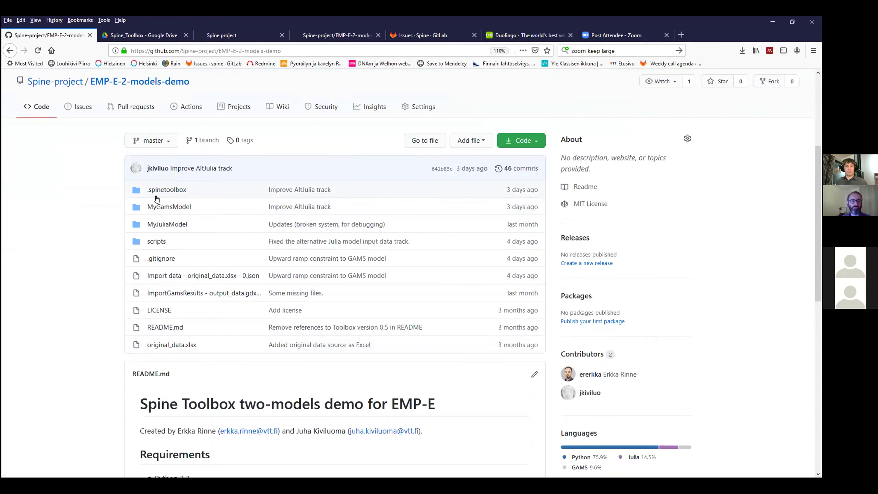
scroll(159, 199, up, 5)
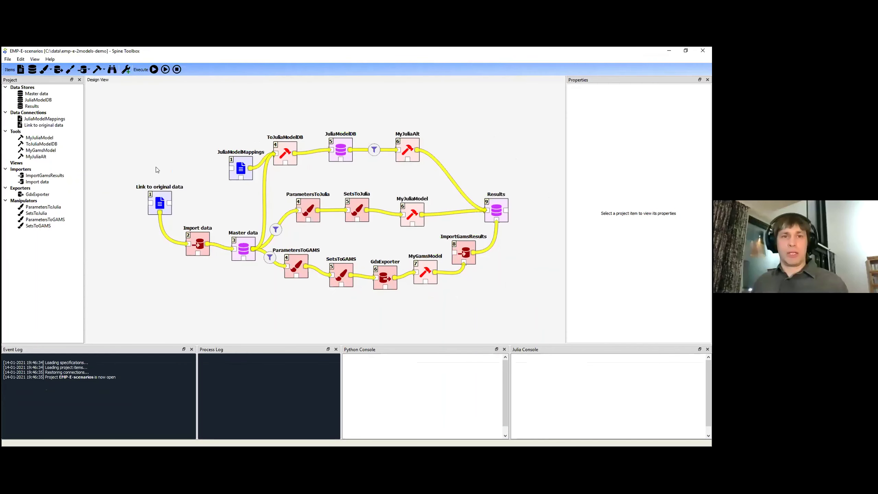
Switch to Spine Toolbox and open original_data.xlsx, the file referenced by the Link to original data item.
click(157, 200)
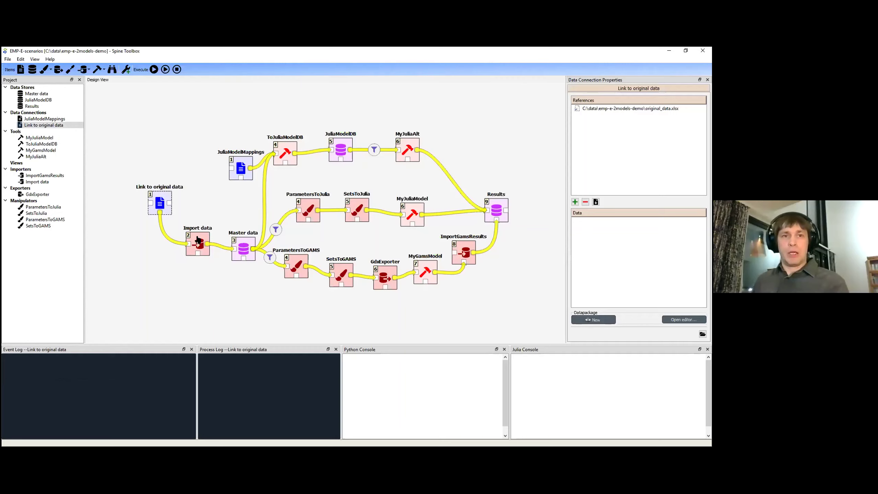
click(619, 110)
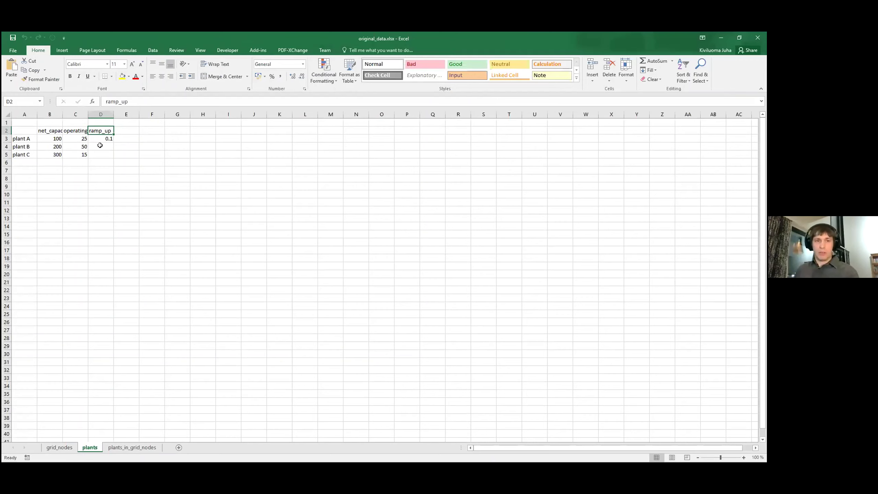
Examine the plants sheet, and select node 1's demand values for t0001 to t0007 in the grid_nodes sheet.
ctrl+scroll(101, 147, up, 8)
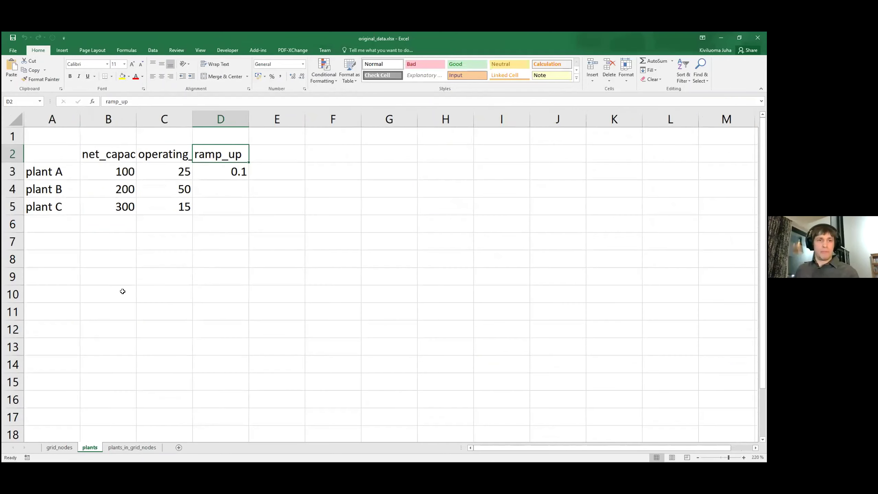
click(59, 447)
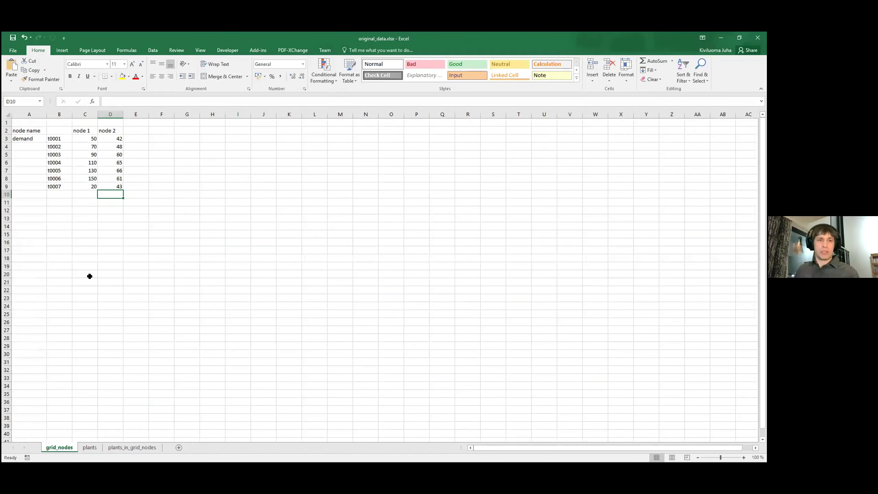
ctrl+scroll(80, 178, up, 6)
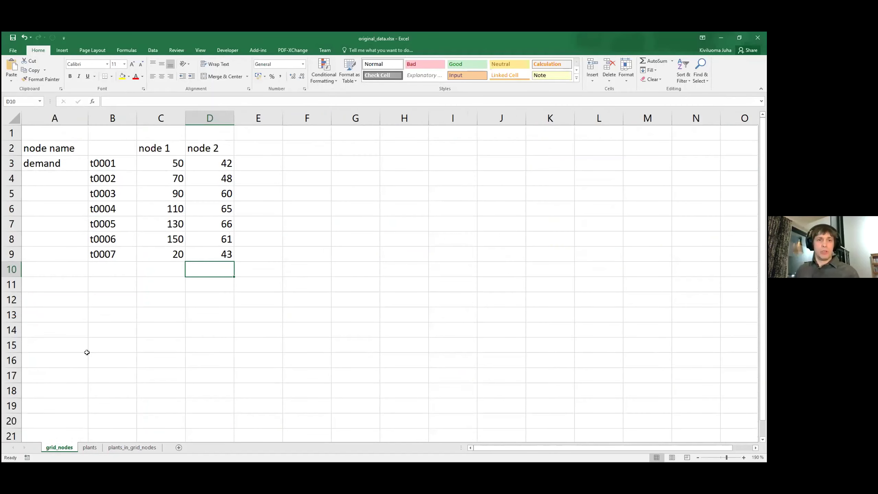
drag(147, 161, 149, 252)
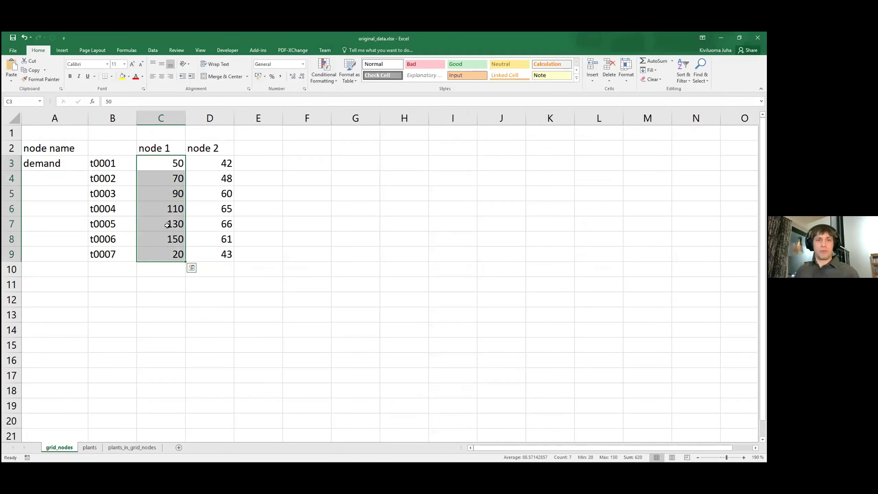
Examine the operating_cost and ramp_up columns in the plants sheet.
click(89, 447)
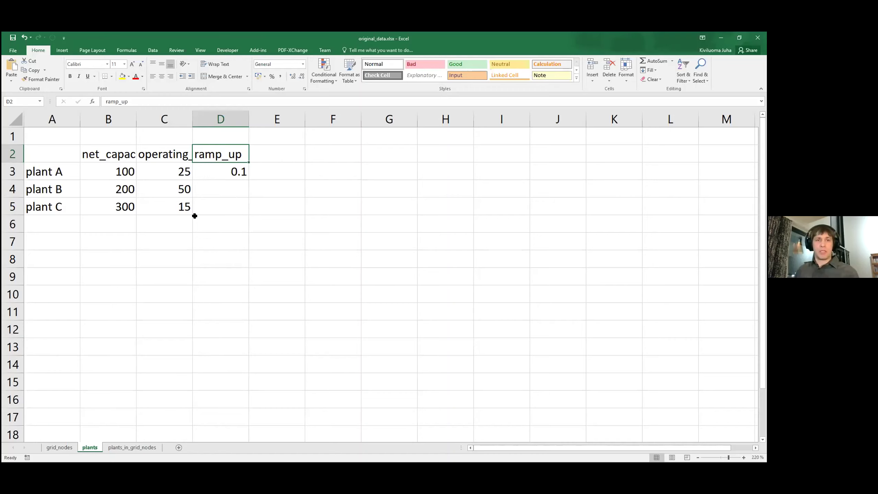
click(165, 157)
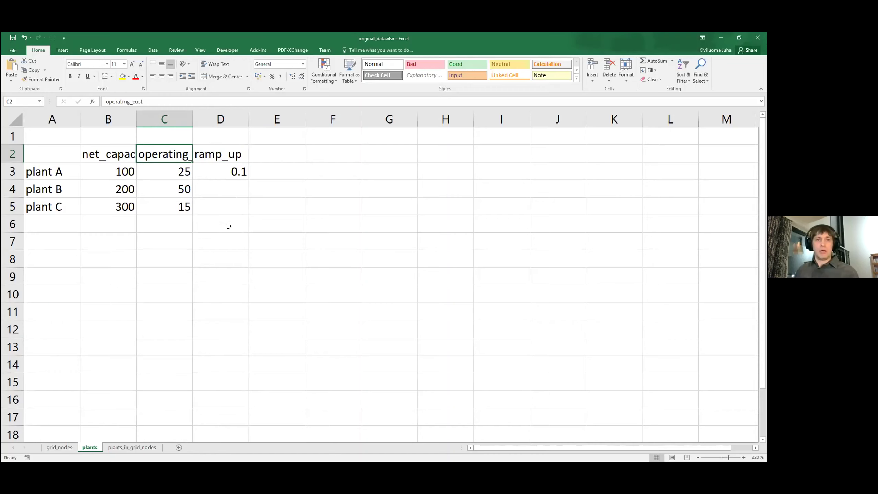
click(235, 160)
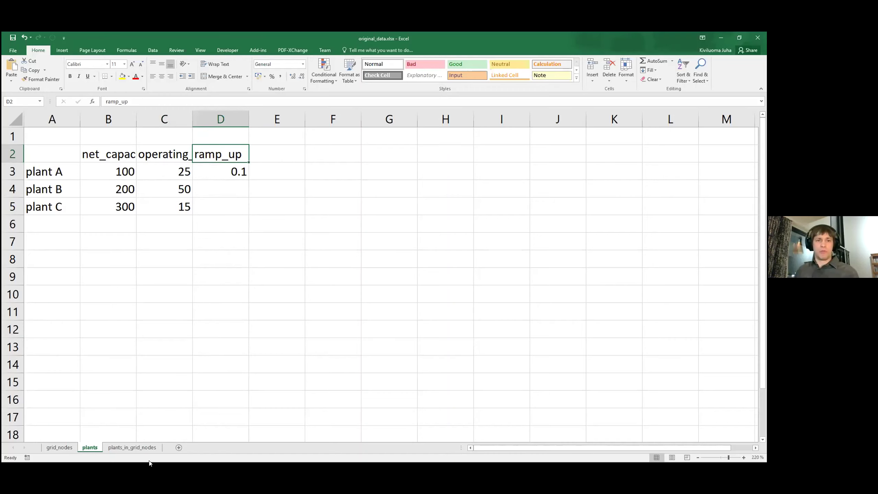
Examine which power plants belong to node 1 and node 2 in the plants_in_grid_nodes sheet.
click(141, 448)
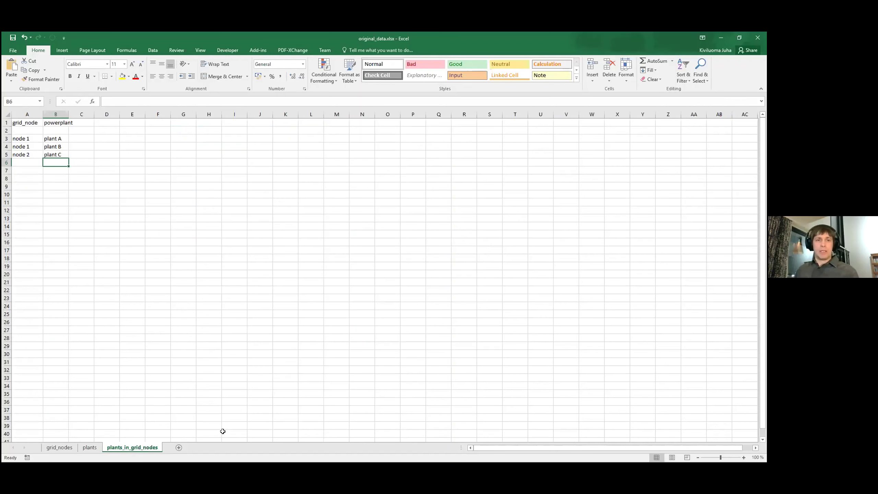
ctrl+scroll(68, 174, up, 6)
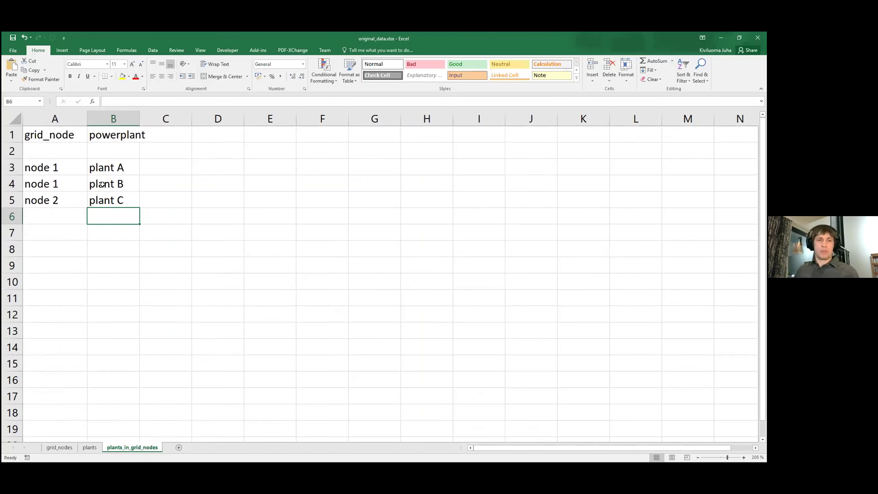
drag(120, 167, 116, 177)
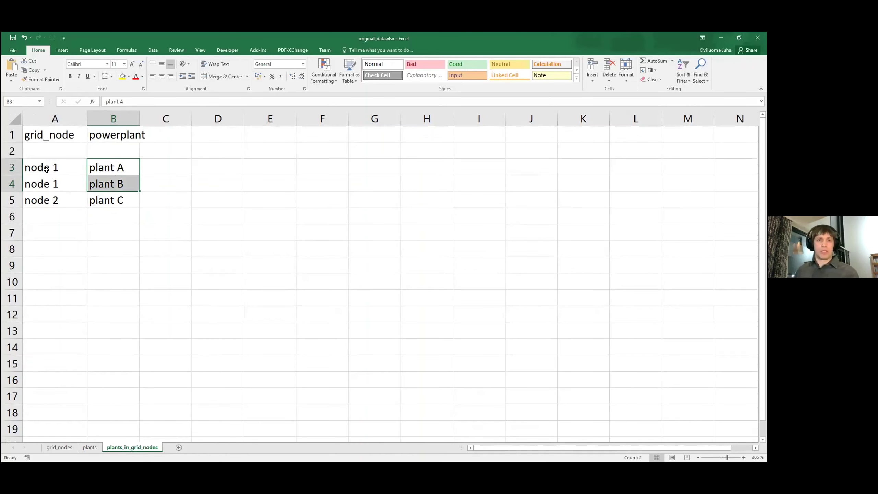
click(89, 204)
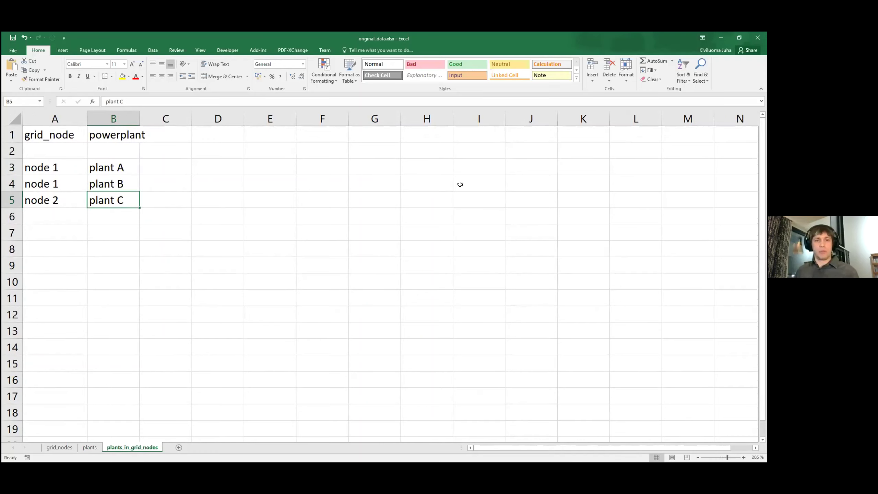
Switch to Spine Toolbox, open the Import data item's specification for editing and display the grid_nodes mapping.
click(722, 36)
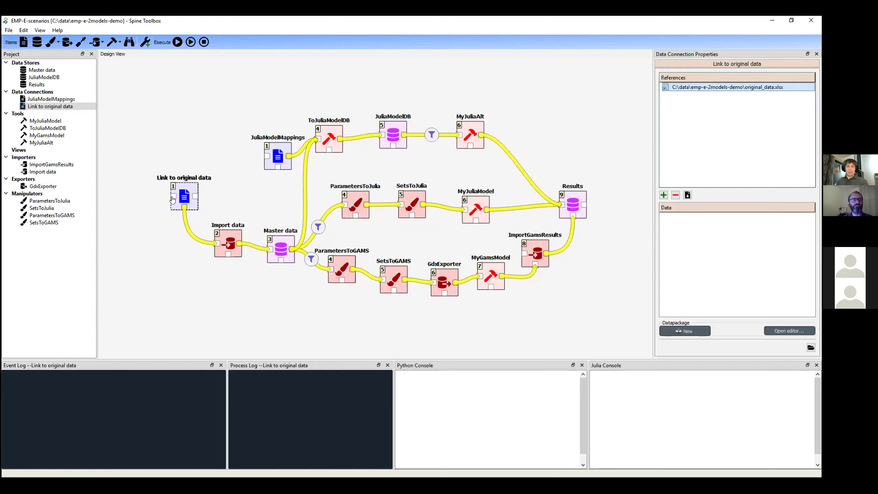
click(227, 238)
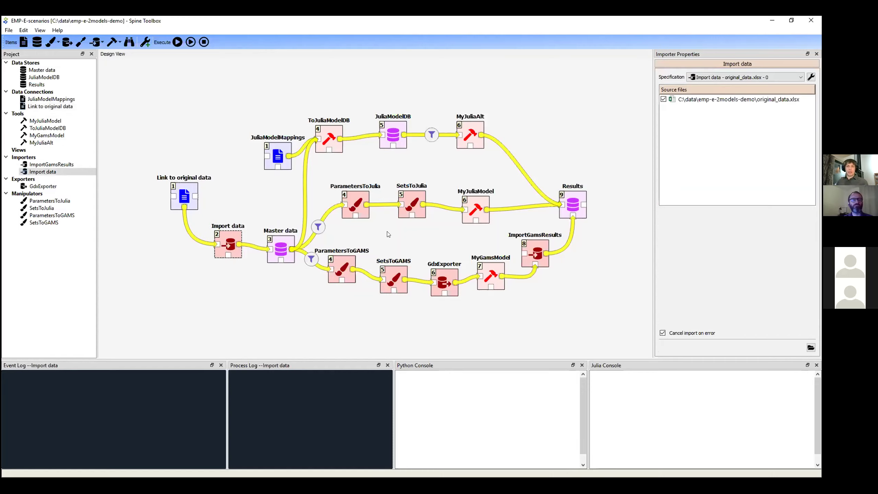
click(714, 100)
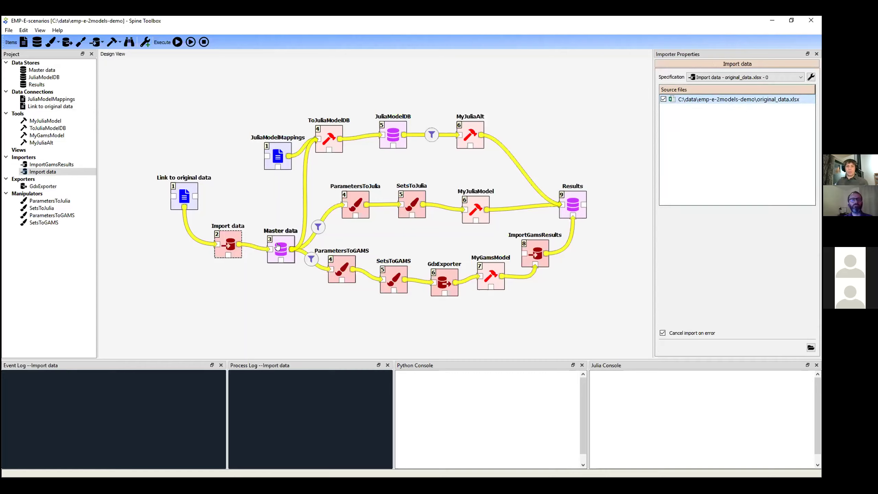
click(811, 77)
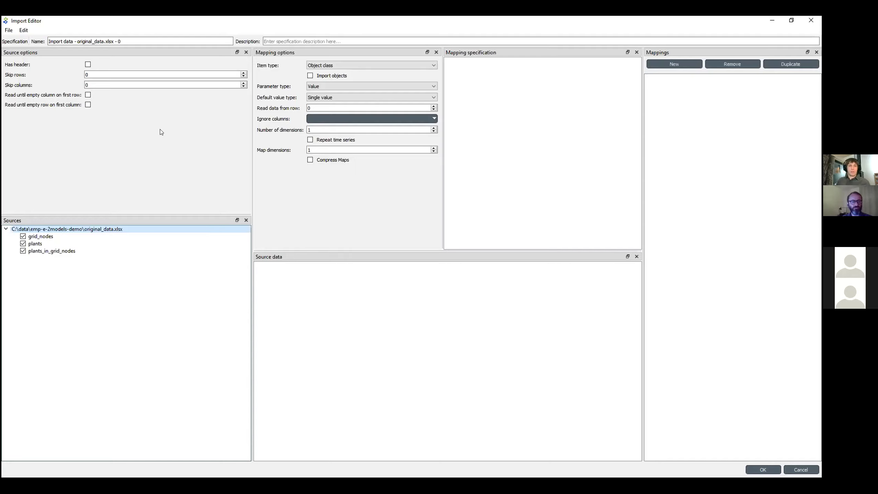
click(128, 42)
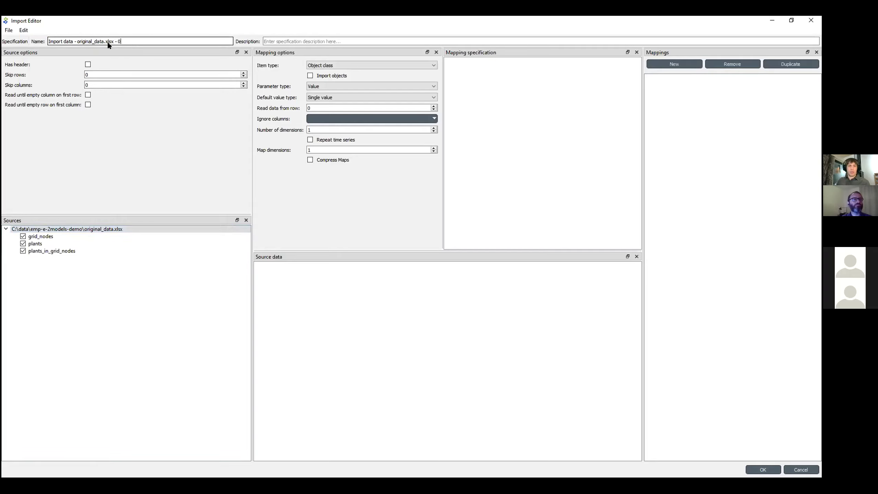
click(39, 237)
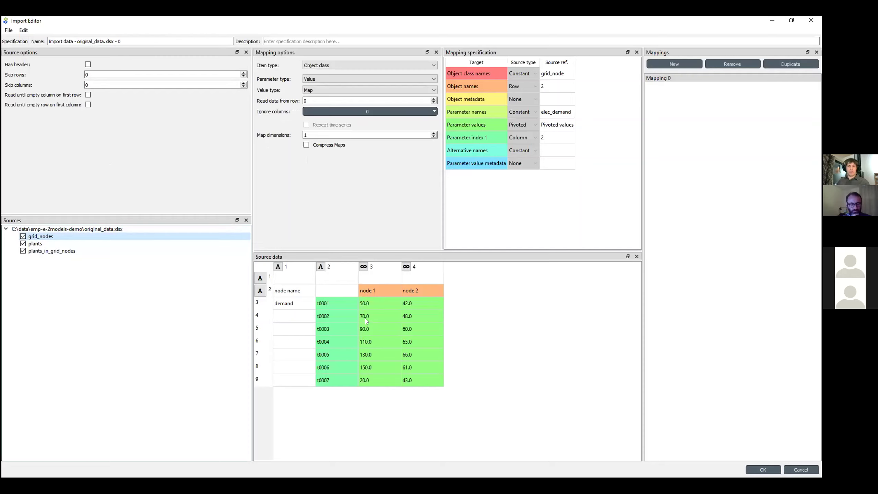
Set the source types of Object names and Parameter index 1 to None in the grid_nodes mapping.
click(549, 89)
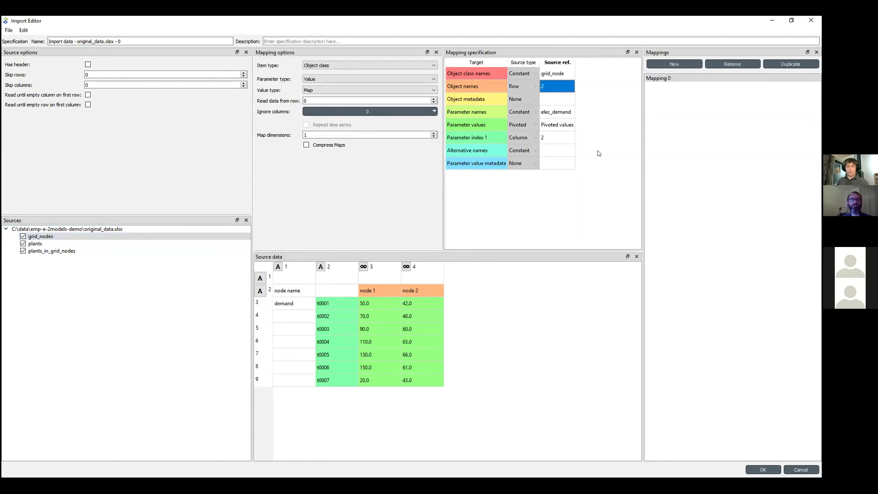
key(F2)
key(Return)
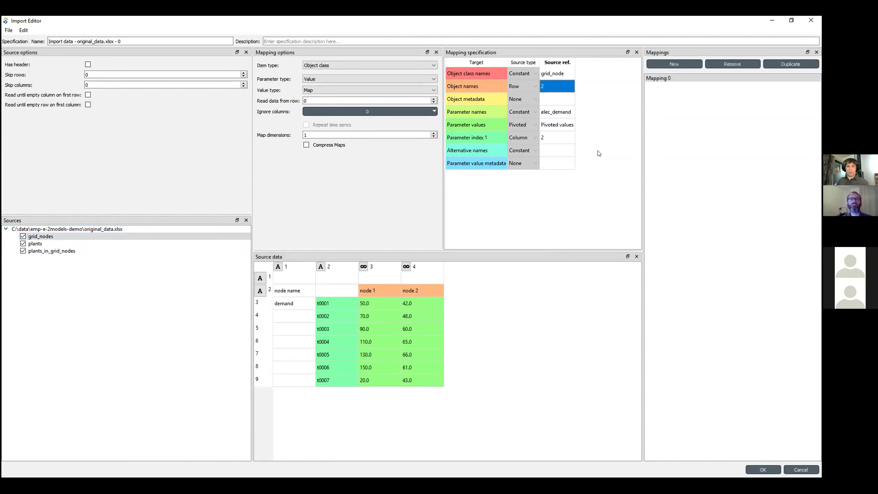
click(534, 85)
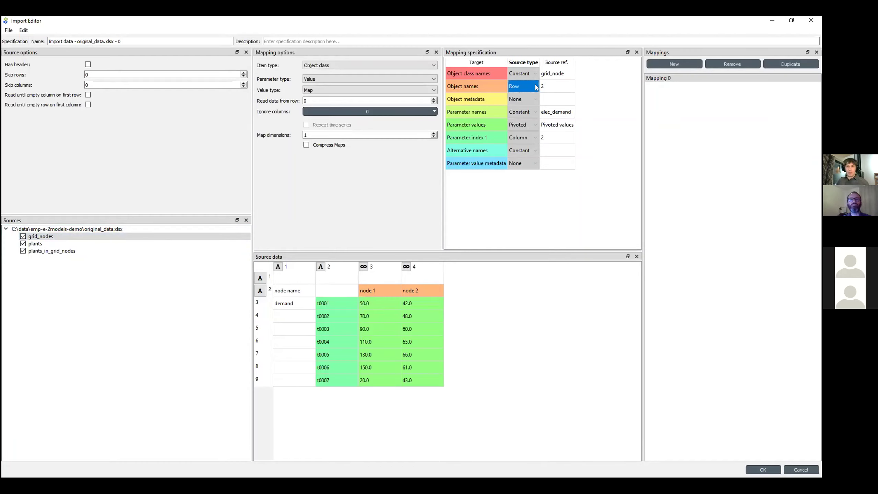
click(535, 86)
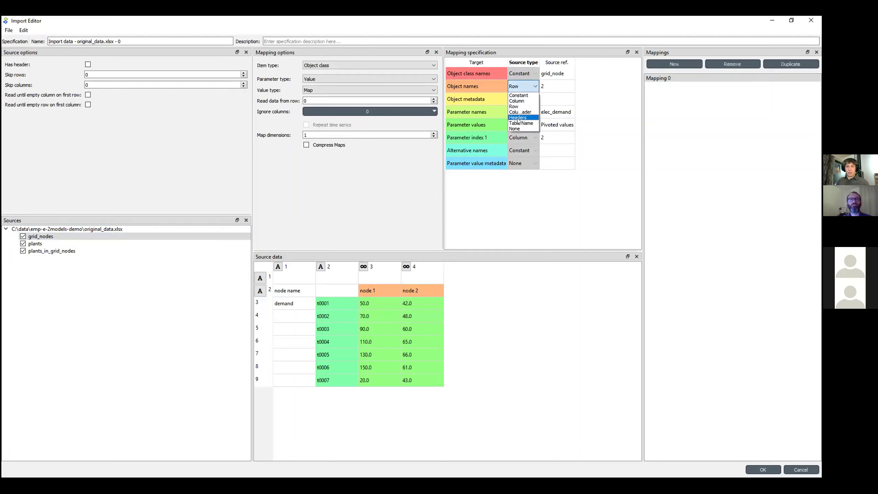
click(517, 128)
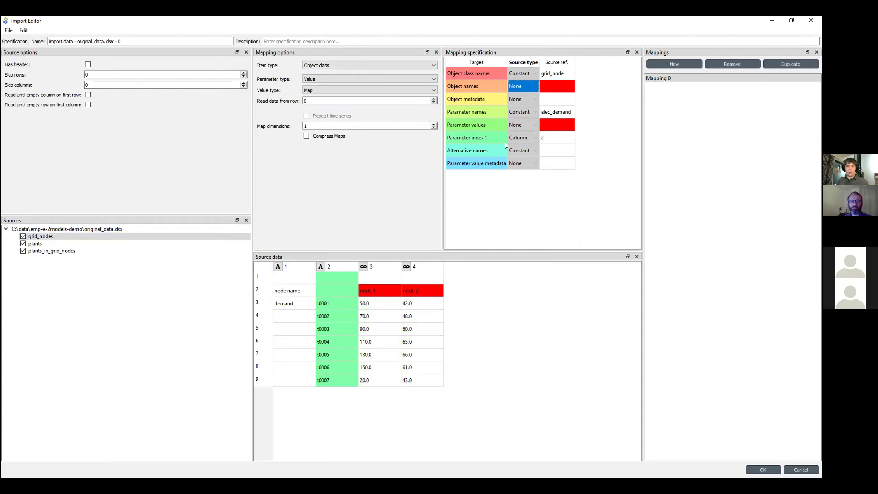
click(533, 138)
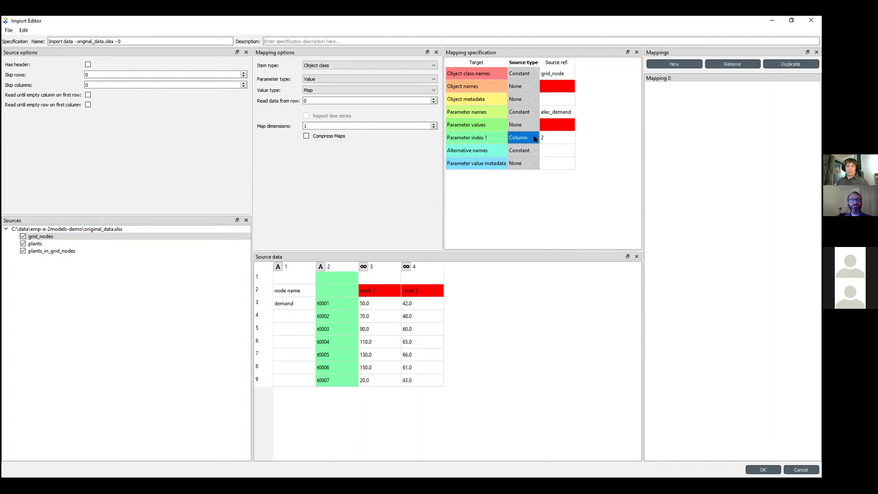
click(534, 135)
click(529, 175)
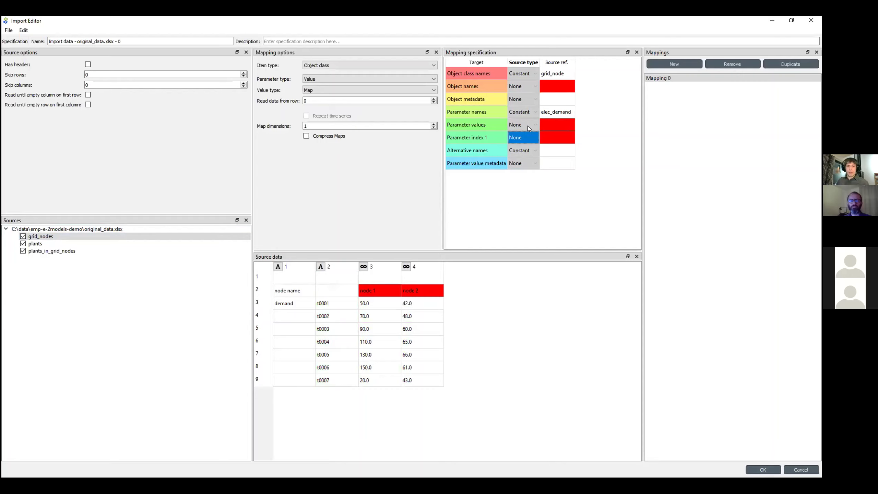
click(536, 88)
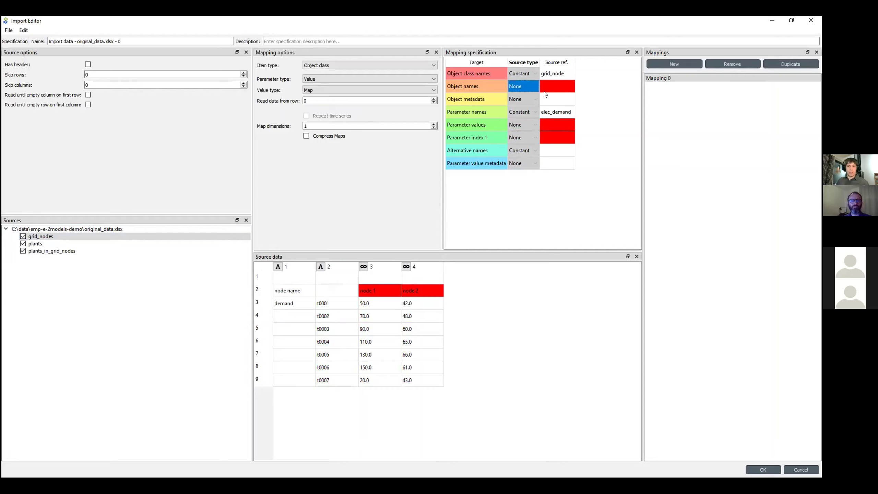
click(544, 87)
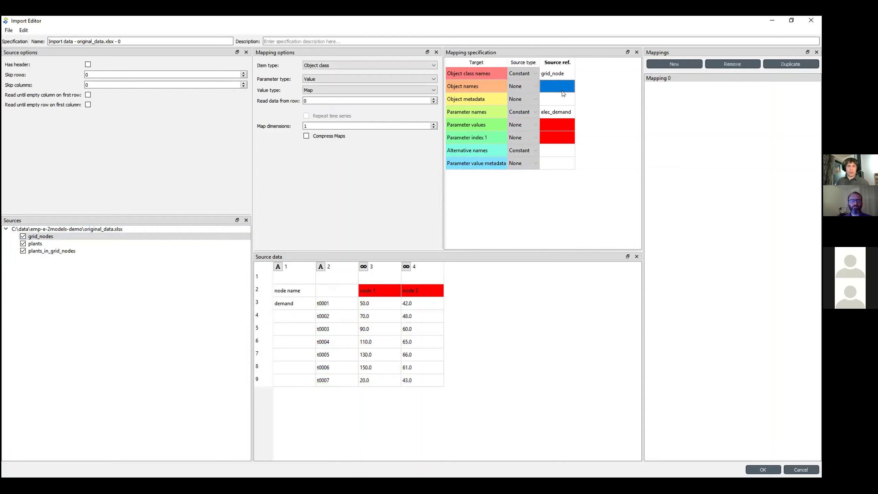
click(385, 290)
click(410, 304)
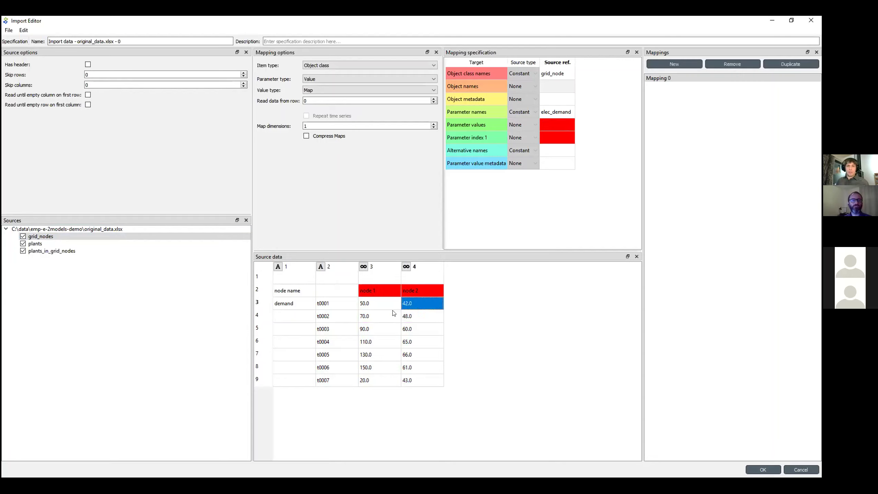
Set the source type of Object class names to Table Name in the grid_nodes mapping.
click(553, 71)
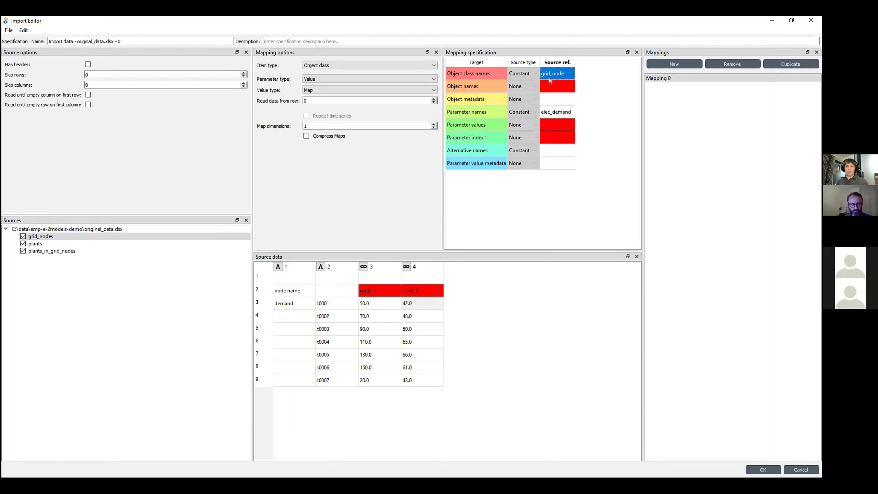
click(534, 73)
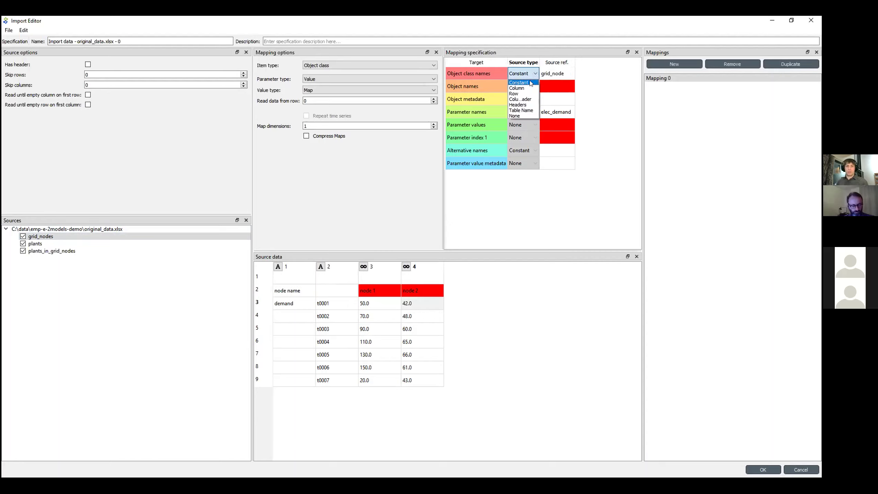
click(527, 110)
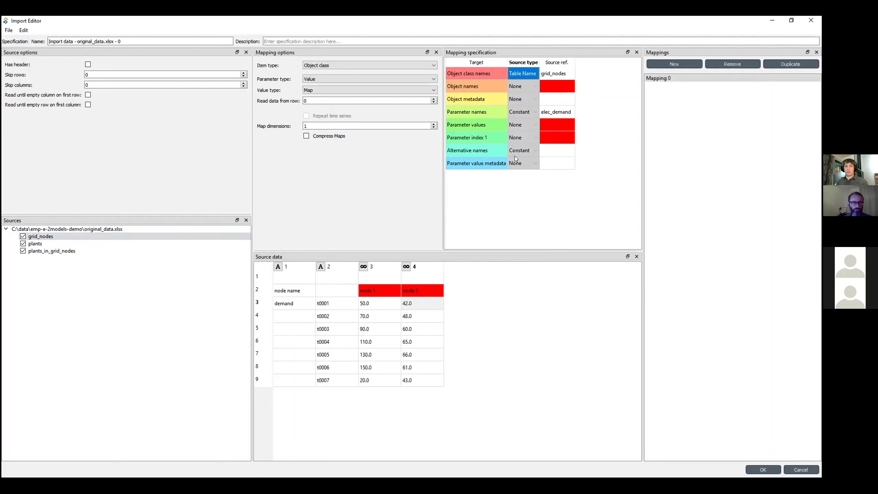
click(556, 75)
Set the source type of Object class names to Column, with grid_node as the source reference.
click(531, 74)
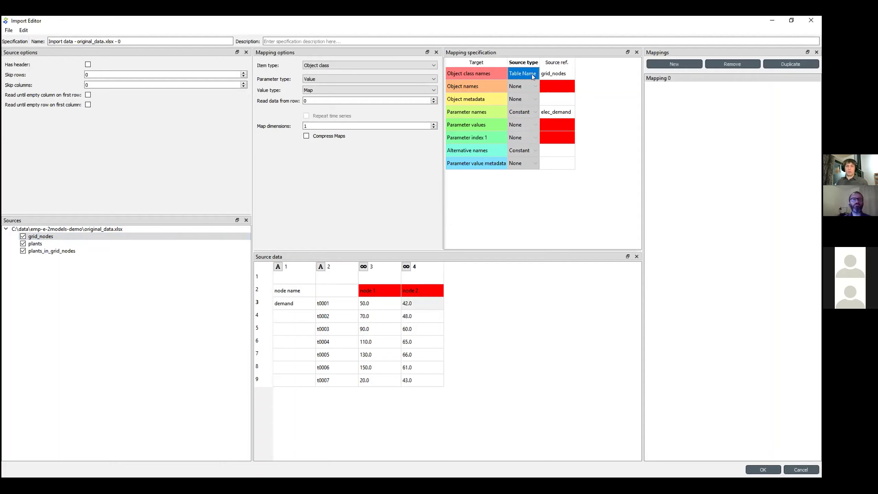
click(531, 74)
click(517, 88)
click(557, 77)
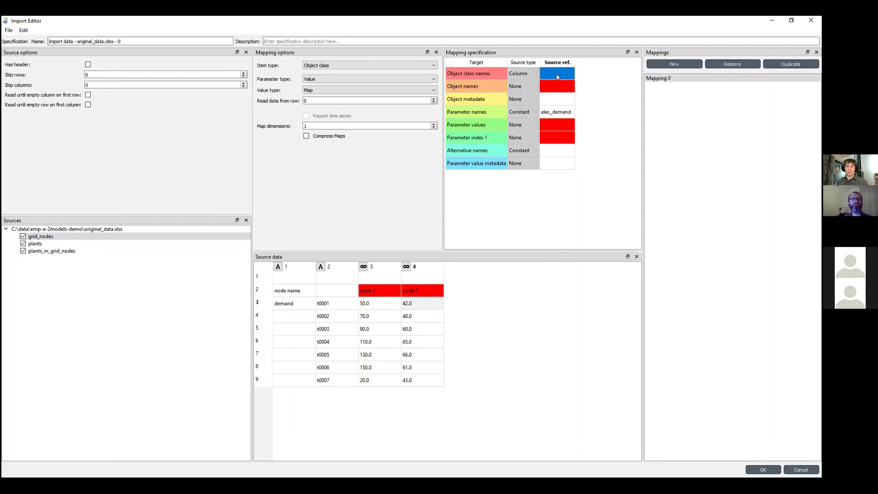
text(gri)
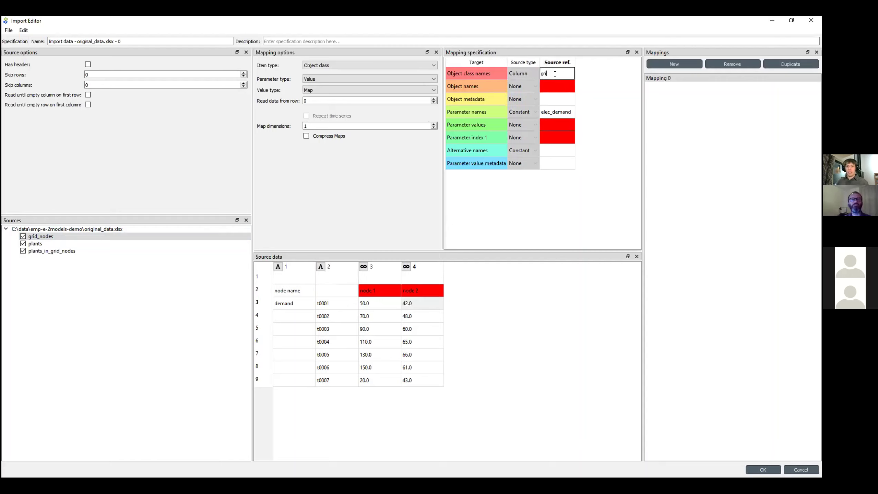
text(d_node)
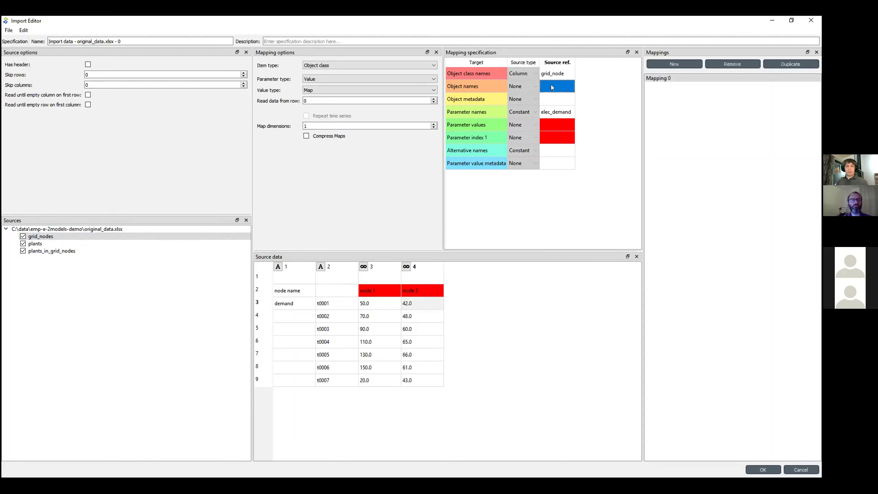
Map Object names to row 2 by setting their source type to Row and source reference to 2.
click(553, 98)
key(Up)
key(Left)
key(r)
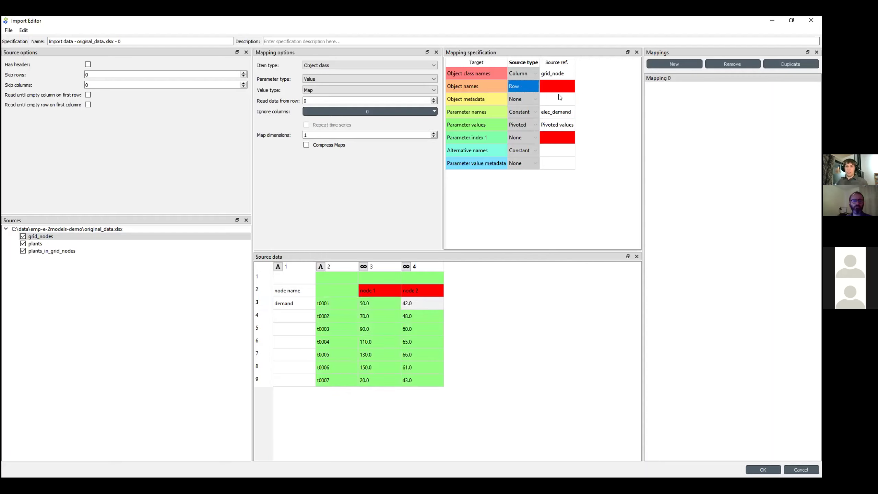
key(Right)
text(2)
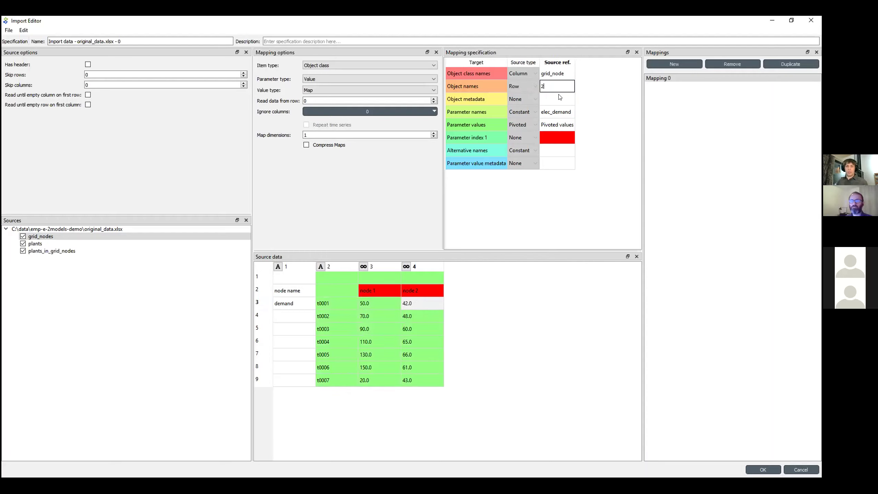
click(559, 98)
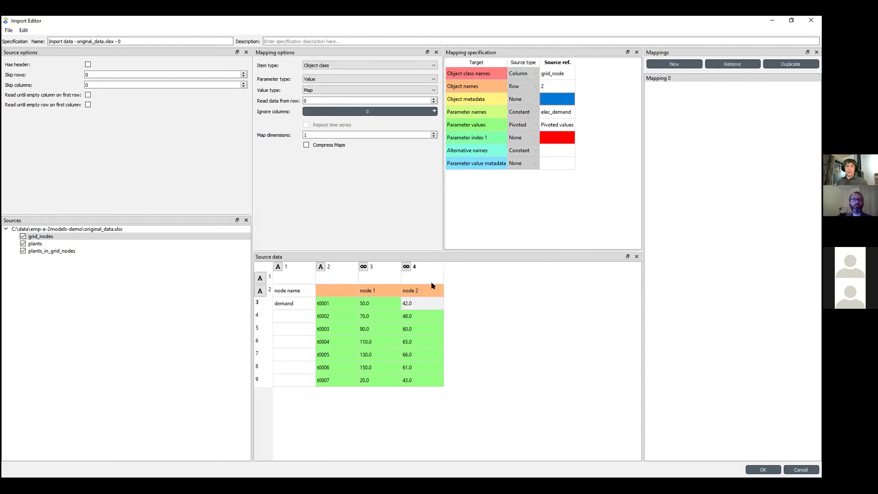
Examine the Parameter type and Value type options for the pivoted parameter values, keeping Value and Map selected.
click(558, 123)
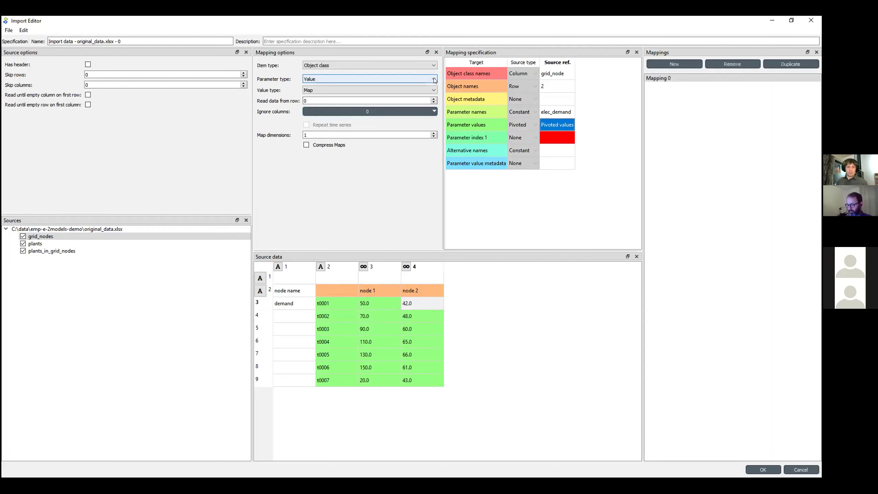
click(400, 81)
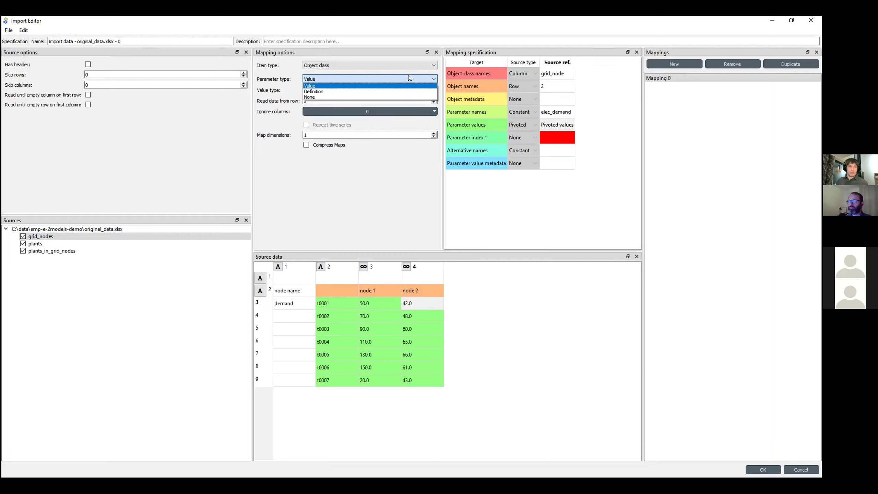
click(408, 76)
click(412, 79)
click(413, 78)
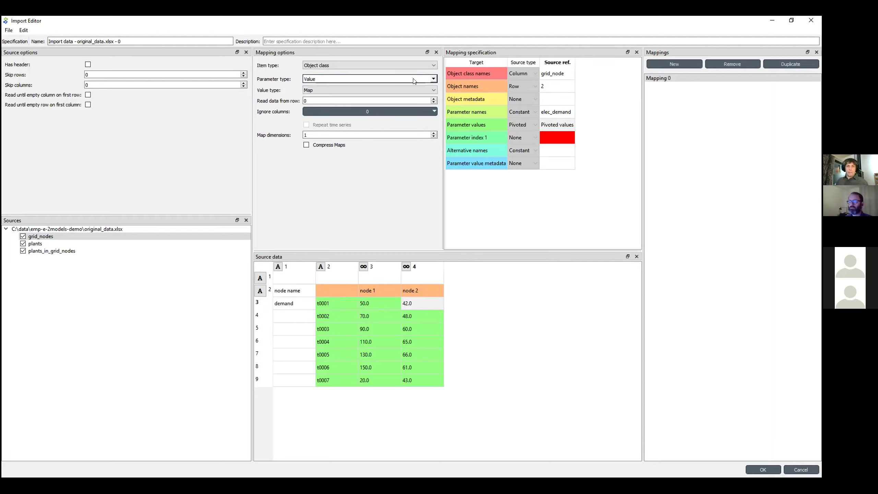
click(554, 127)
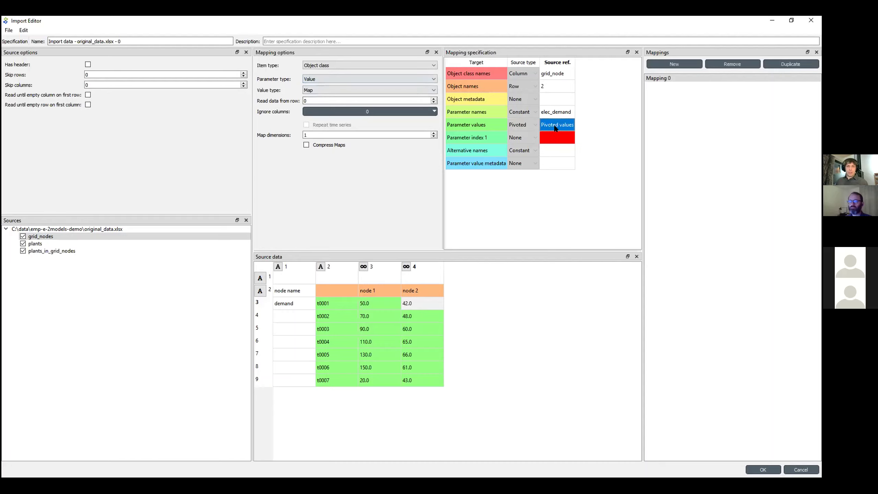
click(434, 89)
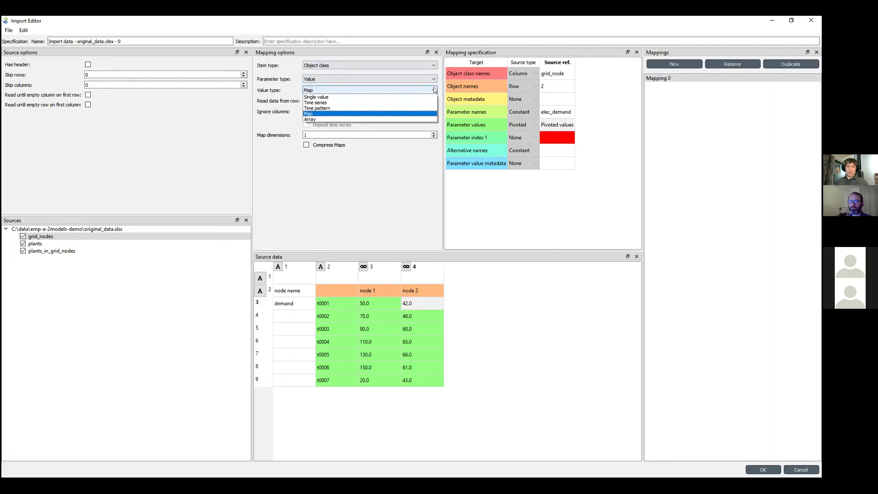
click(345, 114)
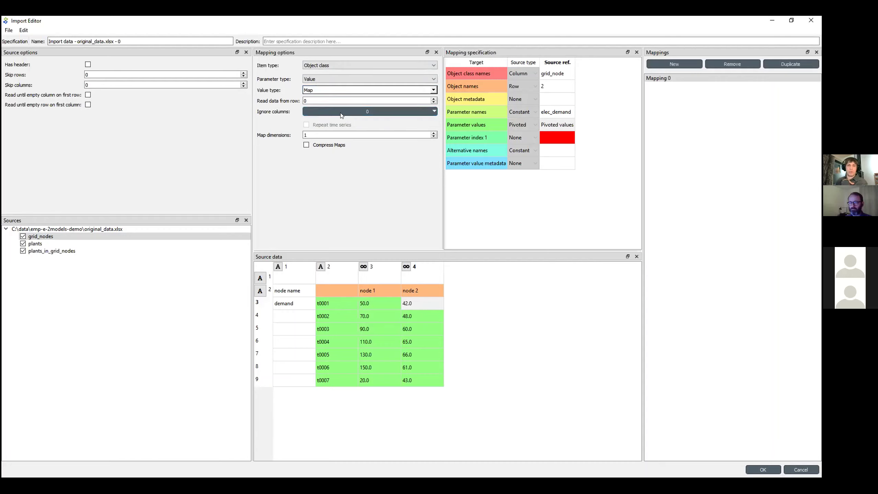
click(554, 123)
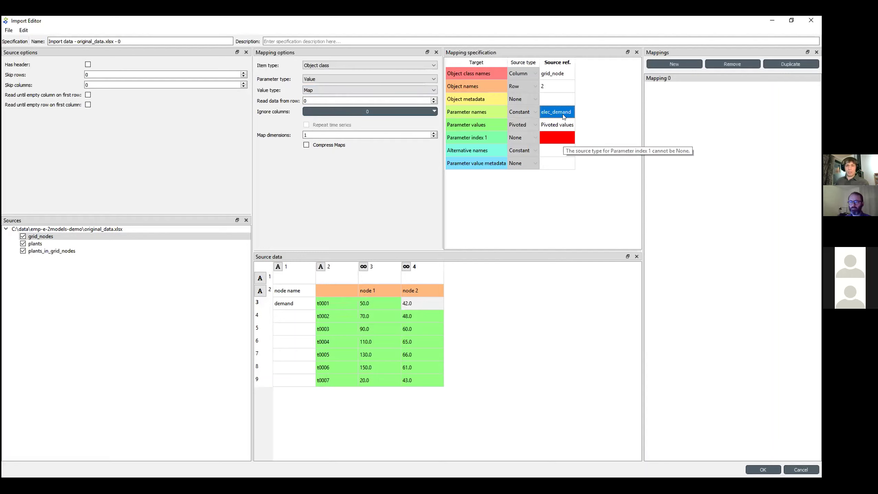
Map Parameter index 1 to column 2 by setting its source type to Column and source reference to 2.
click(555, 139)
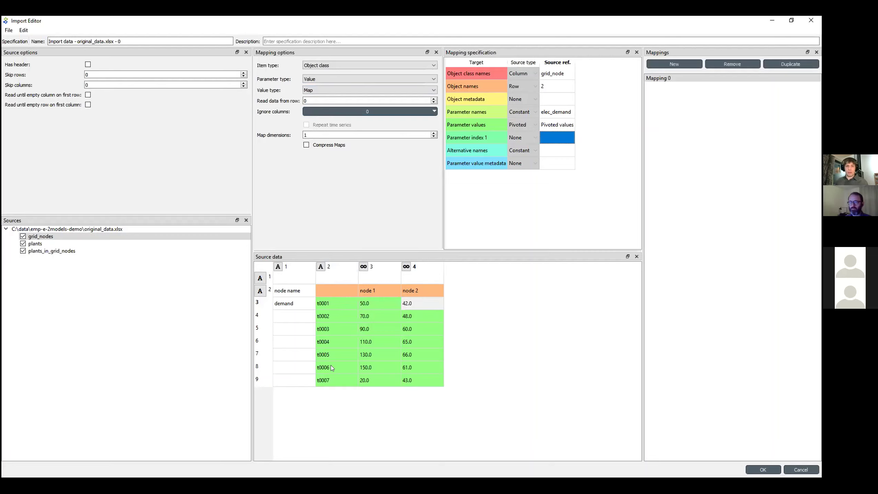
click(518, 142)
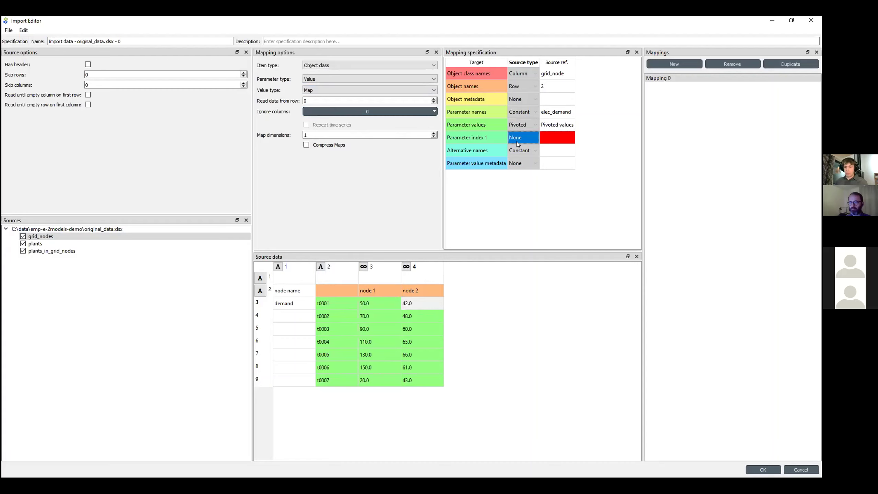
key(Down)
key(Tab)
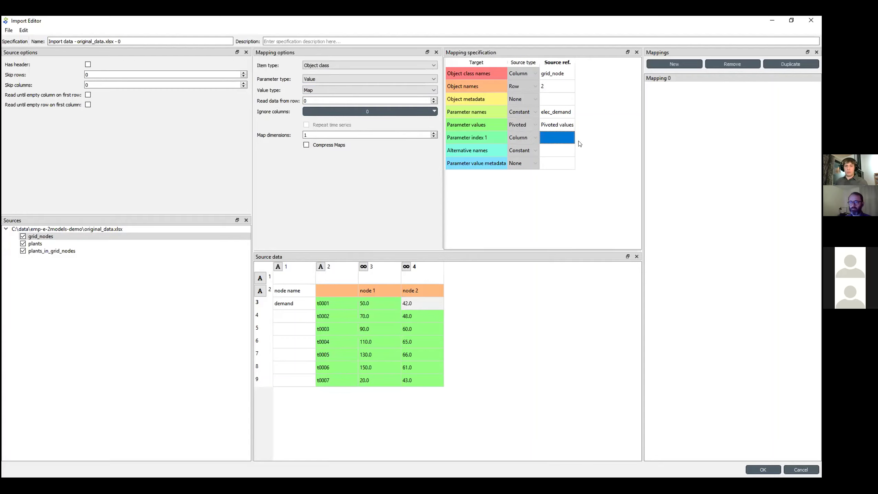
text(2)
click(558, 150)
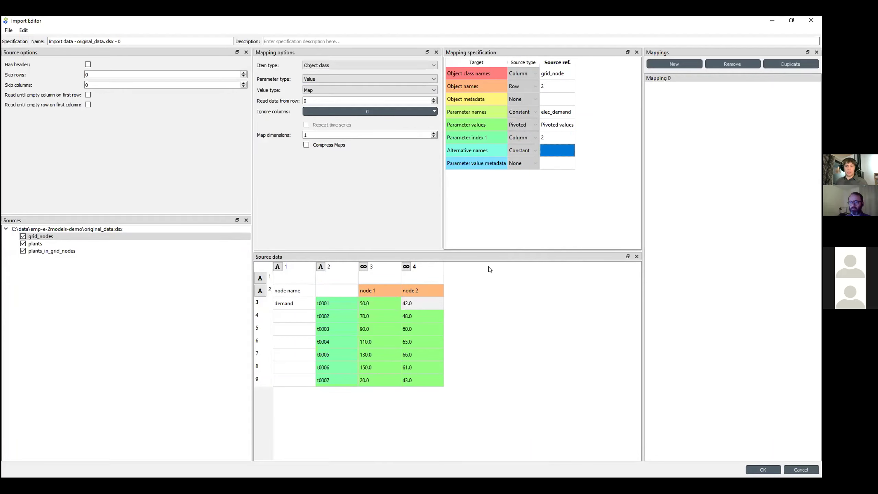
click(415, 329)
click(335, 289)
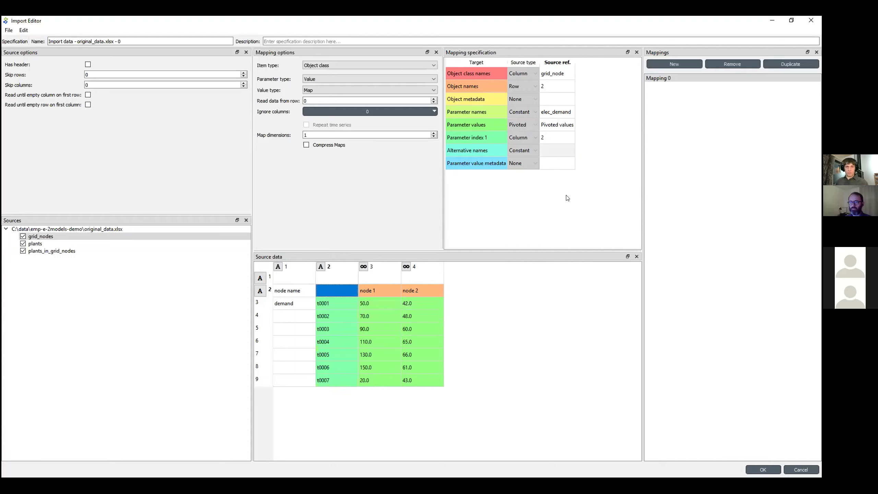
click(554, 167)
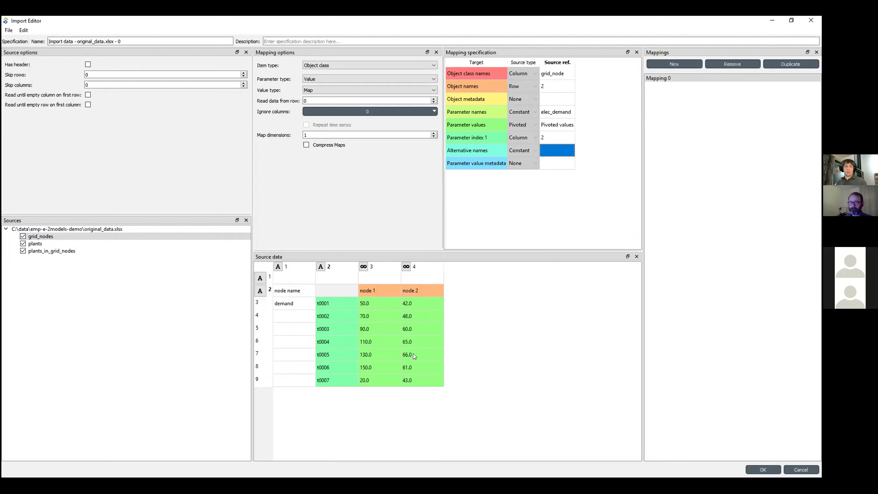
Examine how the plants mapping assigns the plant names, the parameter names in row 2 and the pivoted values.
click(48, 243)
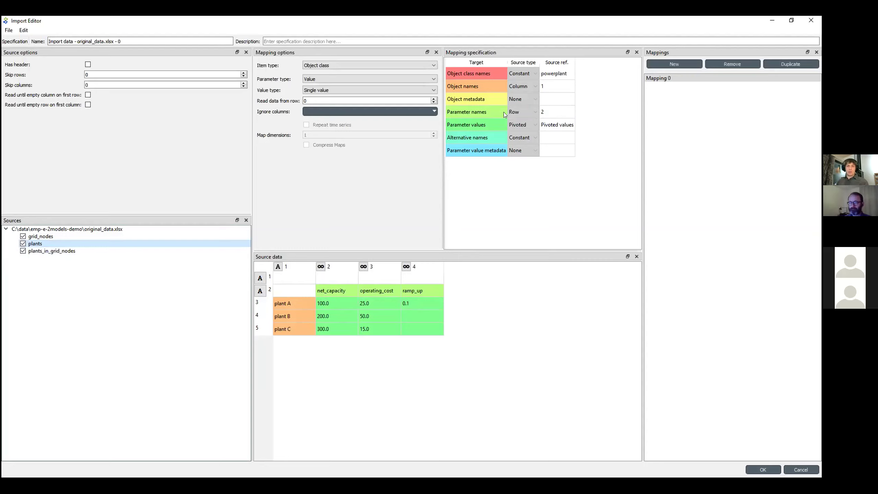
click(297, 292)
click(323, 292)
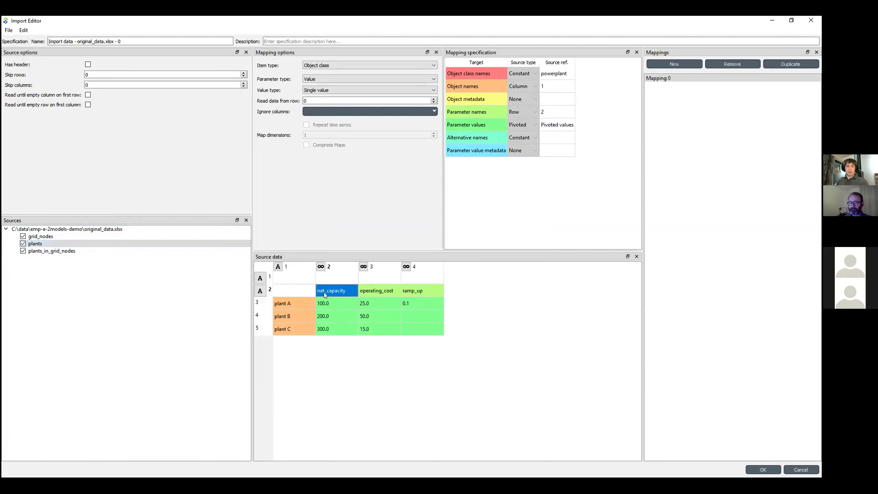
drag(324, 292, 420, 290)
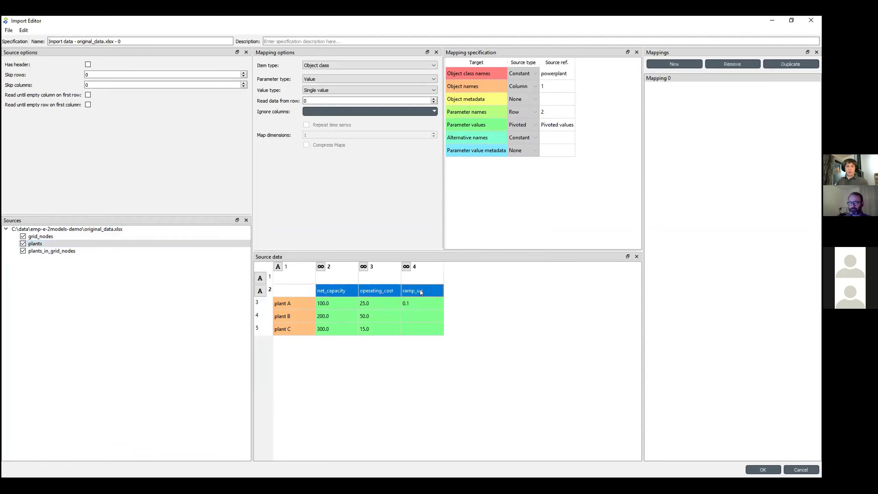
click(386, 326)
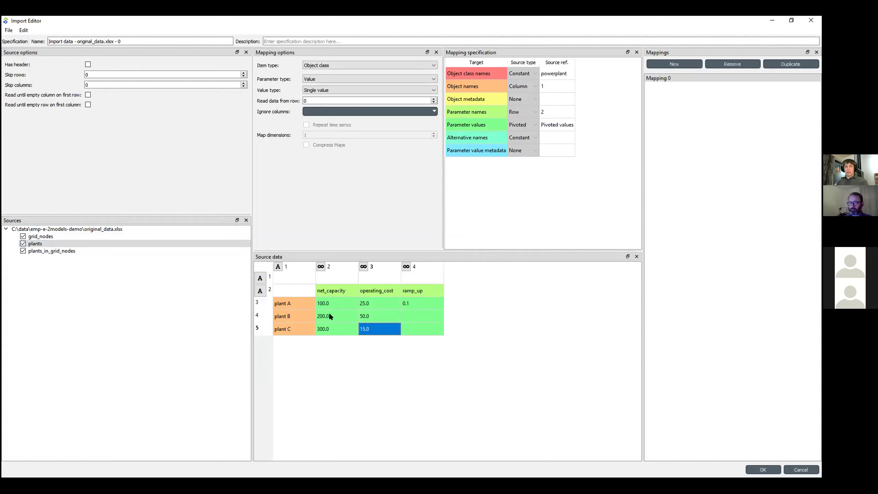
drag(325, 302, 416, 324)
drag(285, 304, 285, 326)
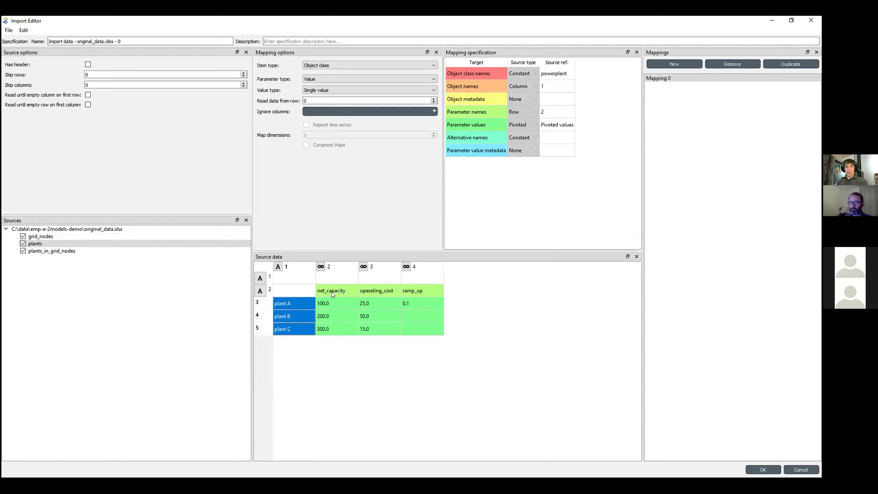
drag(331, 290, 413, 286)
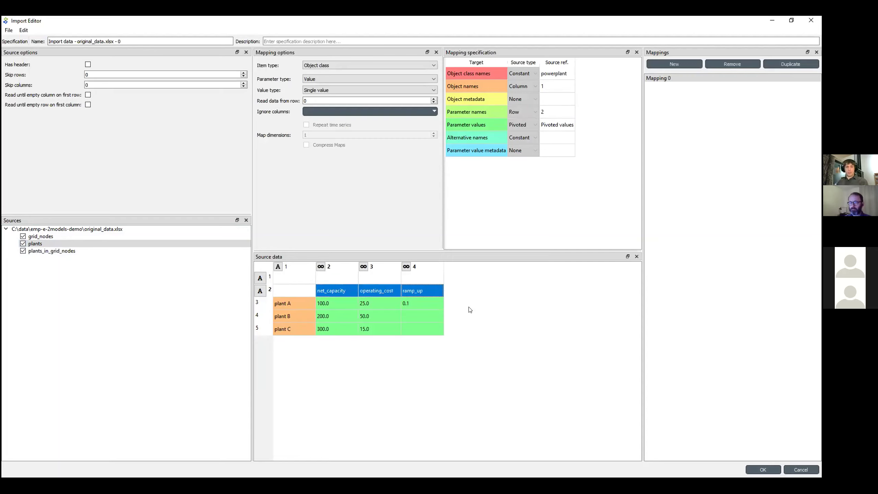
drag(328, 303, 433, 328)
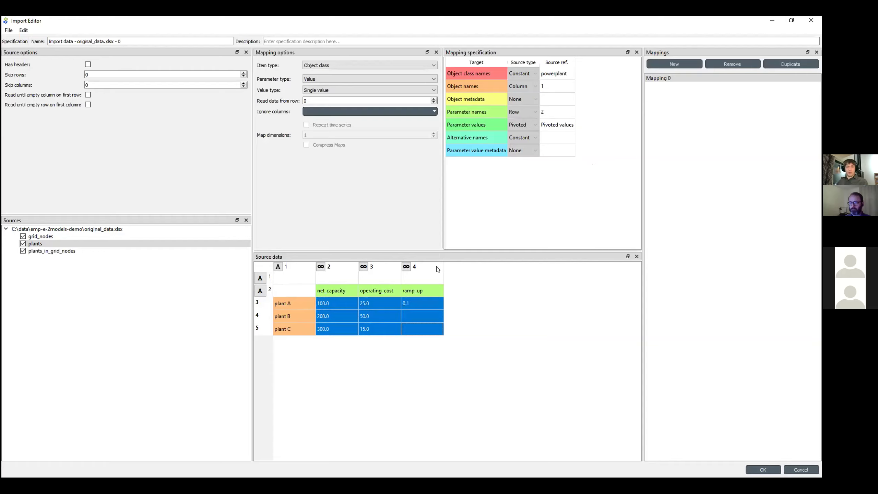
click(419, 320)
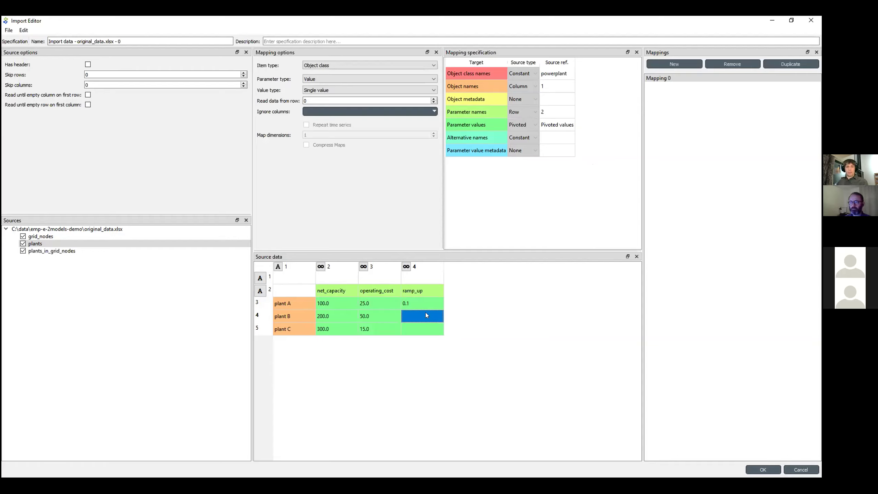
Show the plants_in_grid_nodes relationship mapping and accept the changes to the import specification.
click(41, 251)
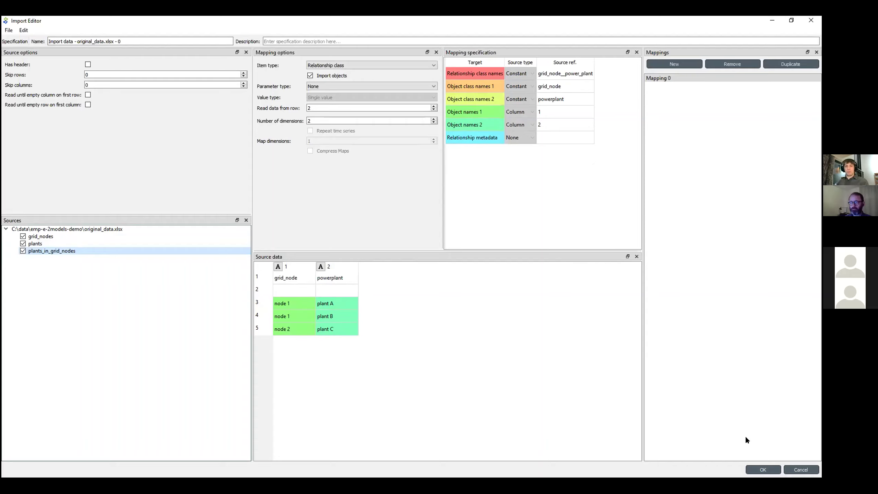
click(769, 469)
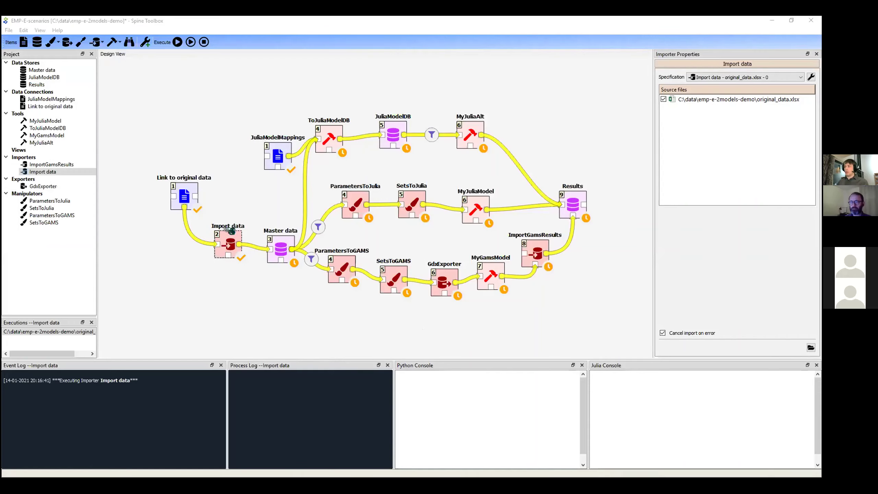
Switch to the Anaconda Prompt to read the importer's error traceback and interrupt the running spinetoolbox process.
key(alt+Tab)
drag(544, 375, 446, 145)
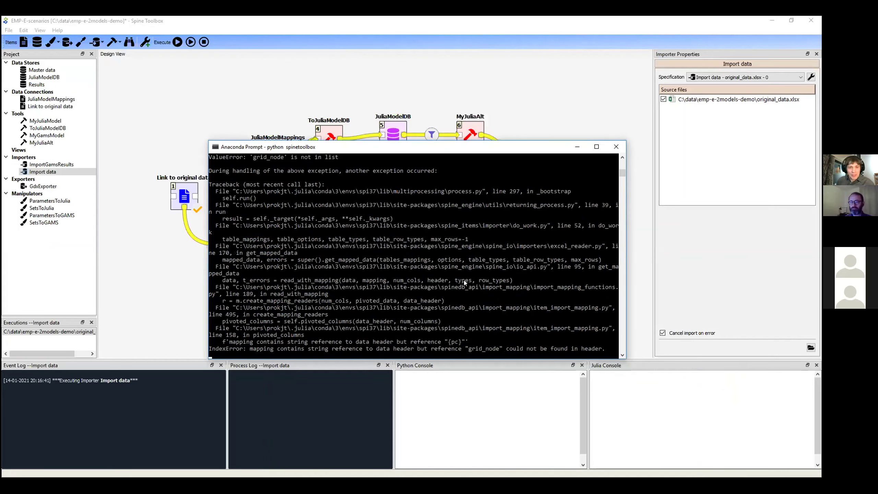
scroll(457, 307, down, 3)
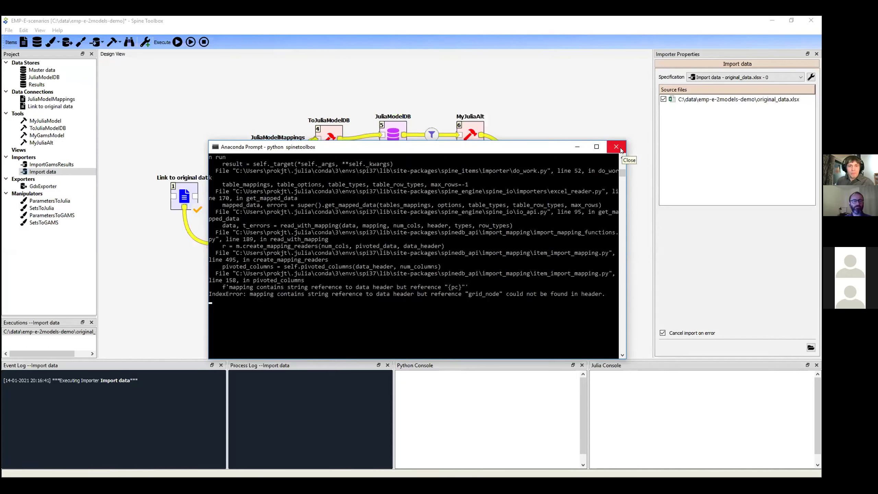
key(ctrl+c)
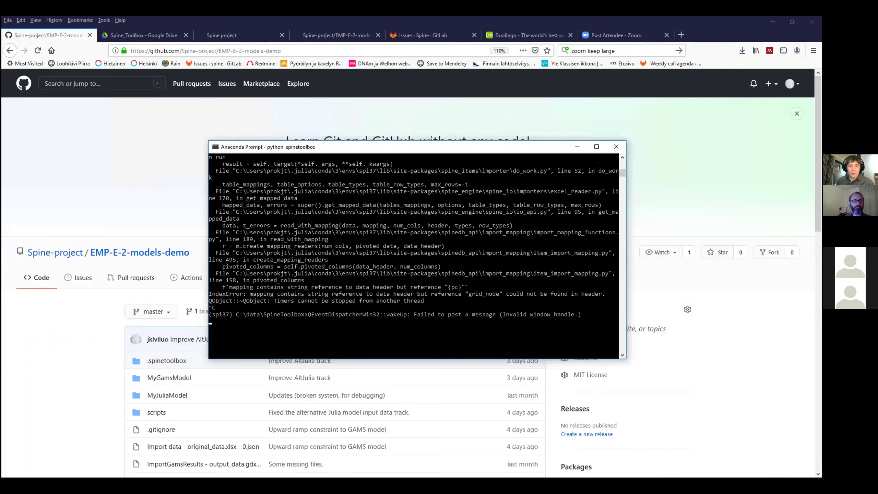
click(576, 147)
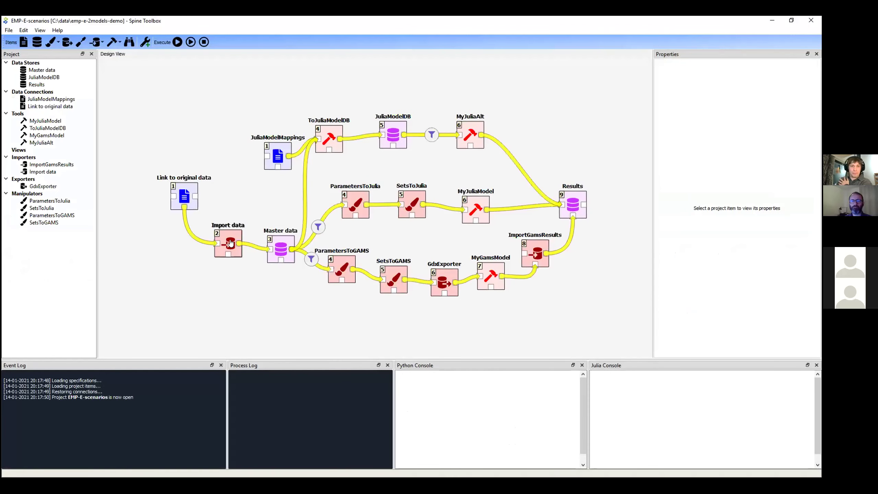
Reopen original_data.xlsx from the Import data item in the Import Editor and show its grid_nodes mapping.
click(230, 242)
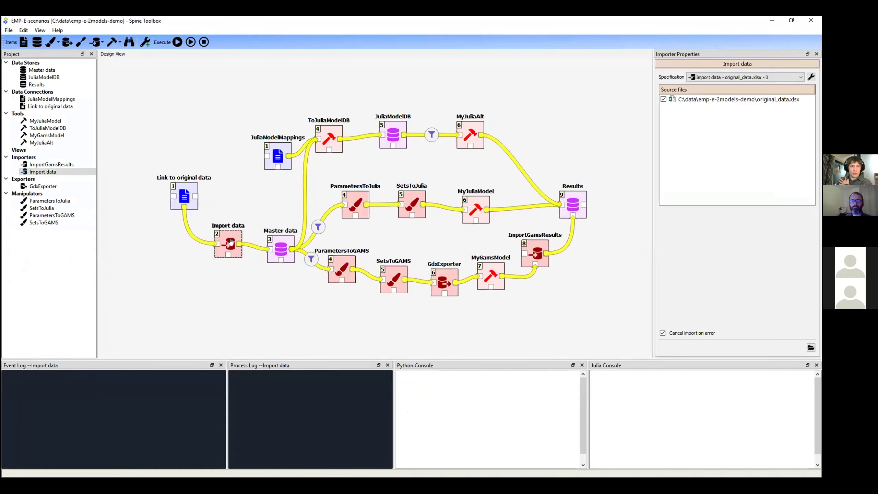
click(699, 101)
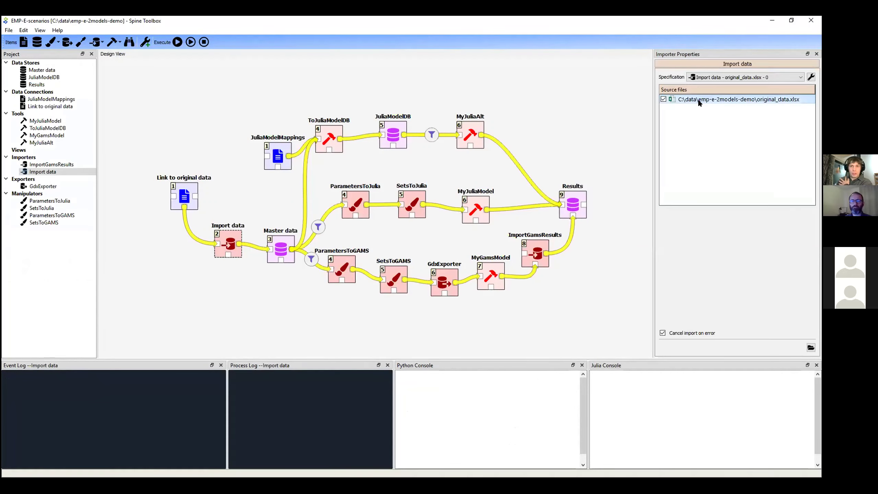
double_click(696, 99)
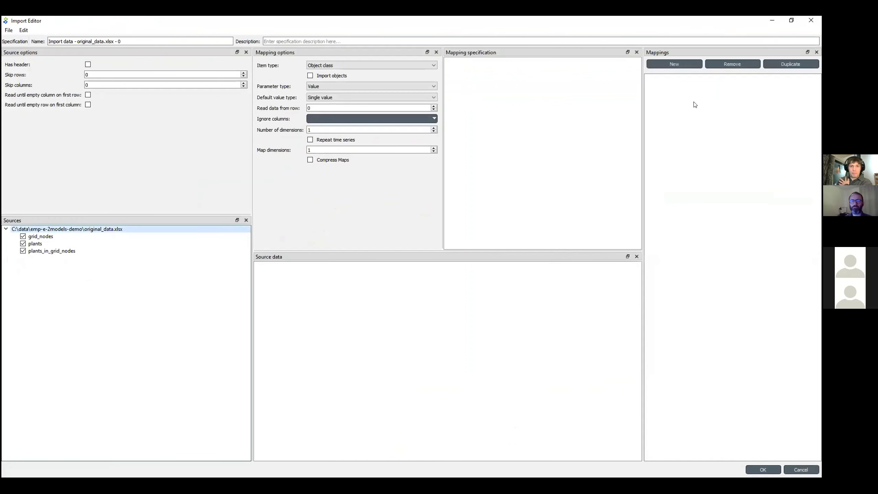
click(43, 236)
Set the source type of Object class names to Constant, with grid_node as the source reference.
click(525, 72)
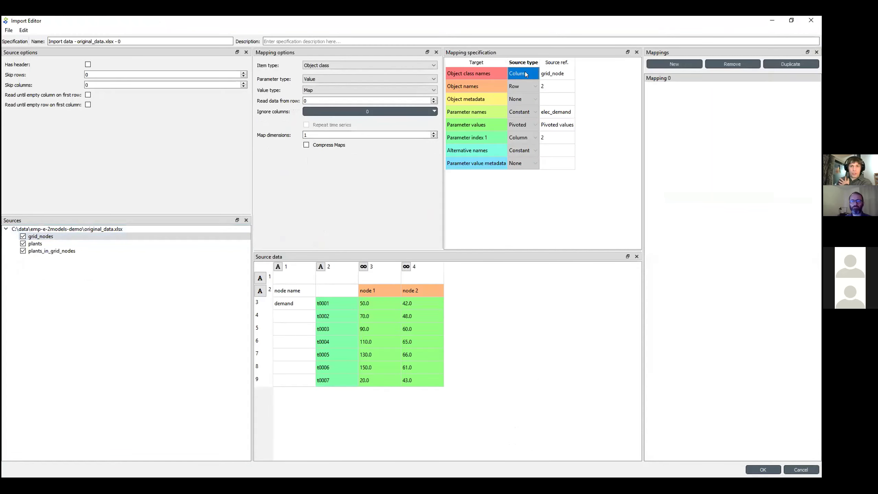
click(535, 74)
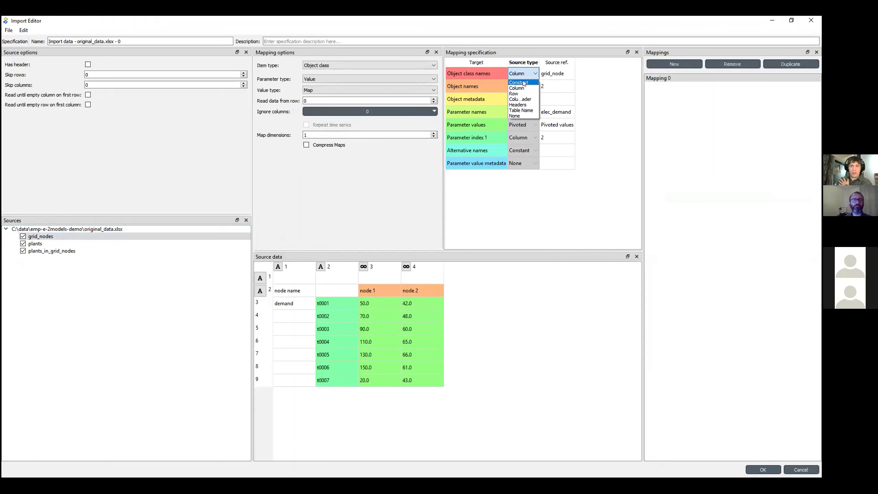
click(525, 82)
click(551, 74)
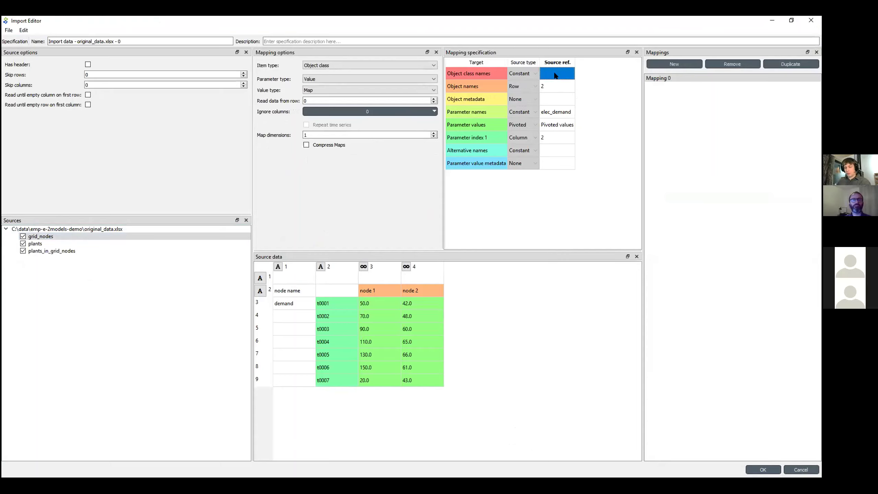
text(grid_node)
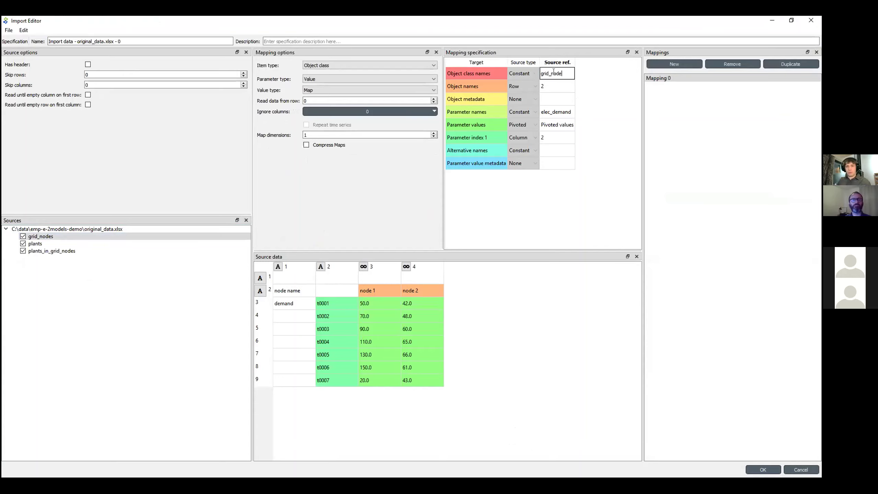
key(Return)
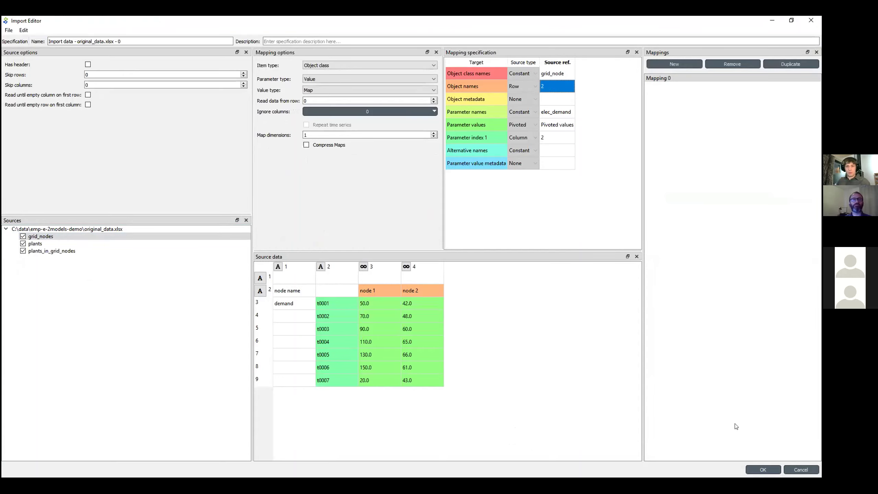
Accept the import specification changes and open the Master data store in the Spine DB Editor.
click(760, 465)
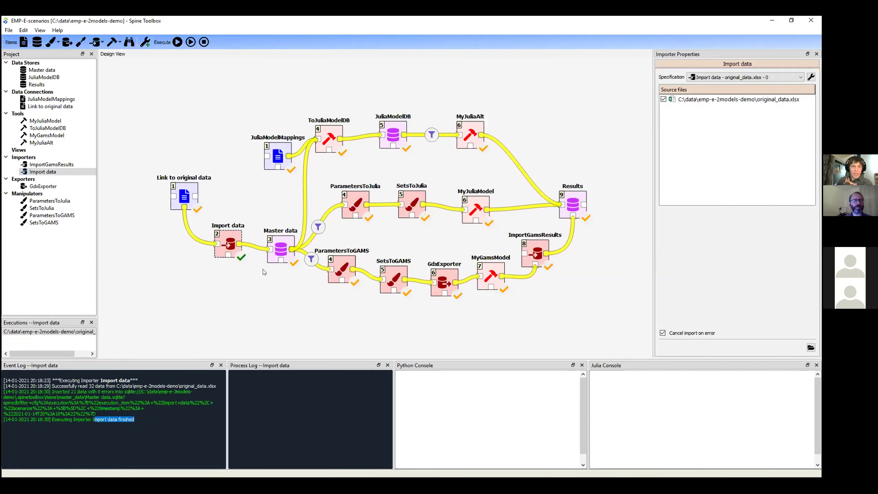
click(280, 249)
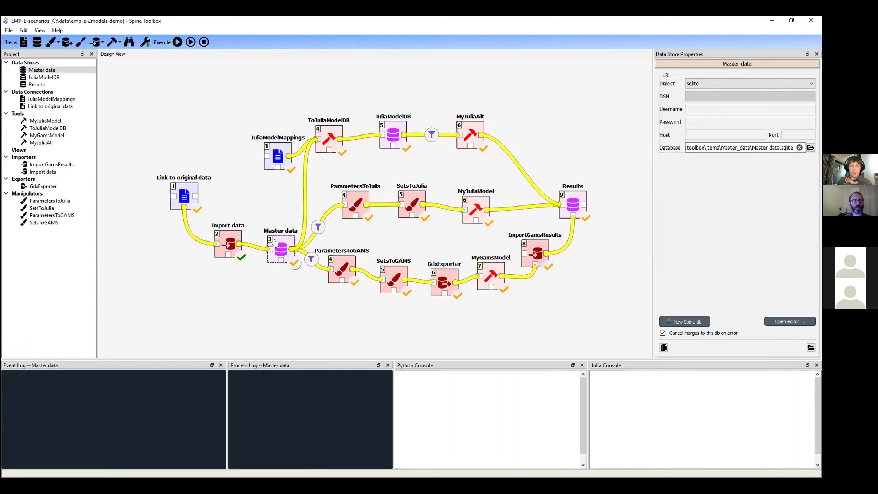
double_click(275, 243)
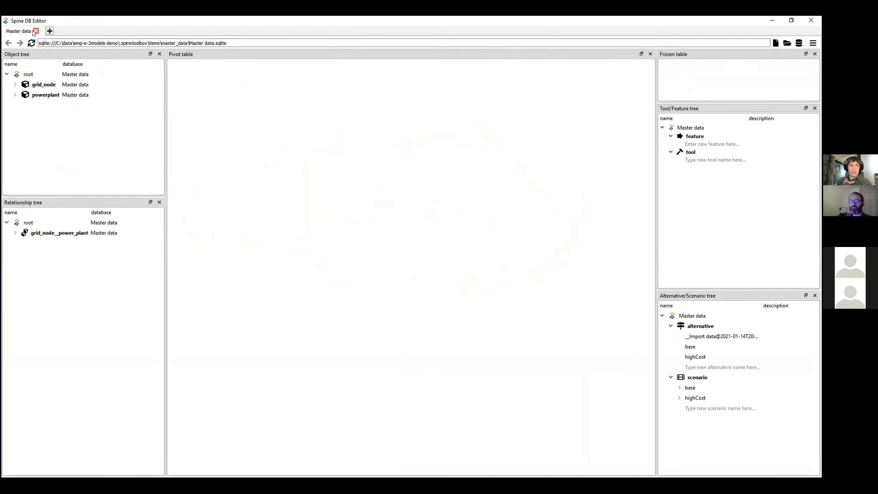
Show the grid_node parameter values and view the elec_demand map of node 1.
click(43, 84)
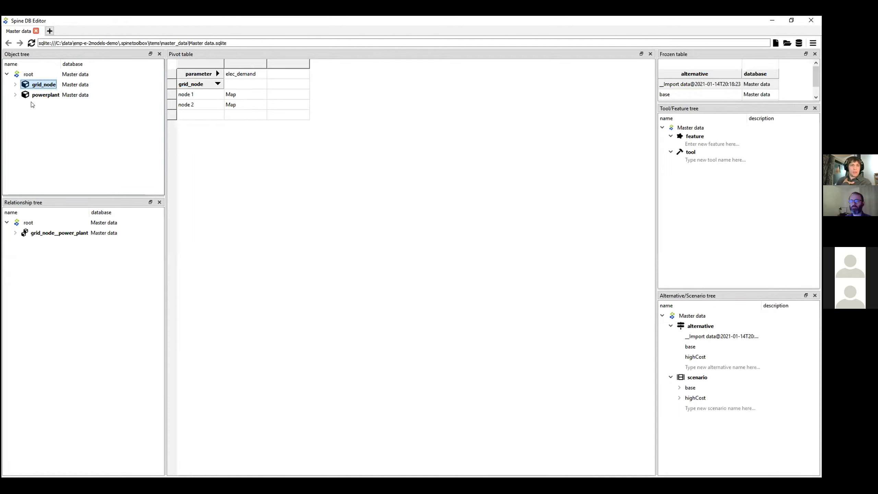
click(237, 92)
double_click(237, 92)
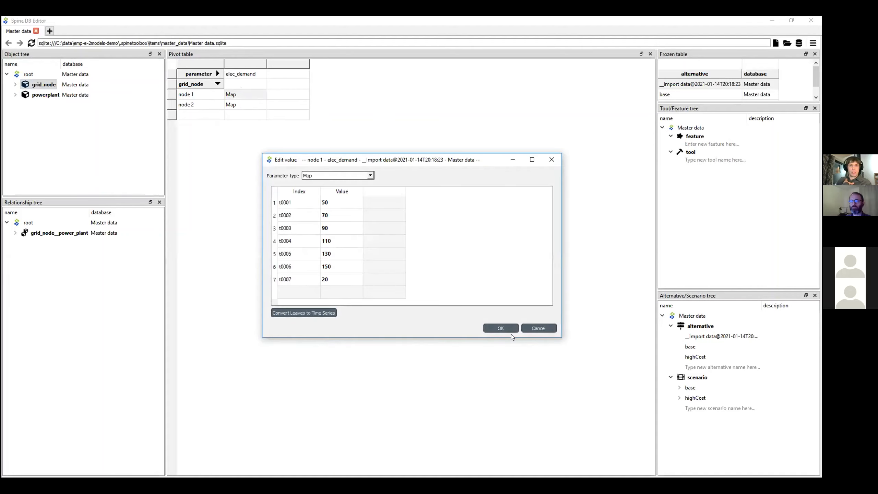
click(504, 330)
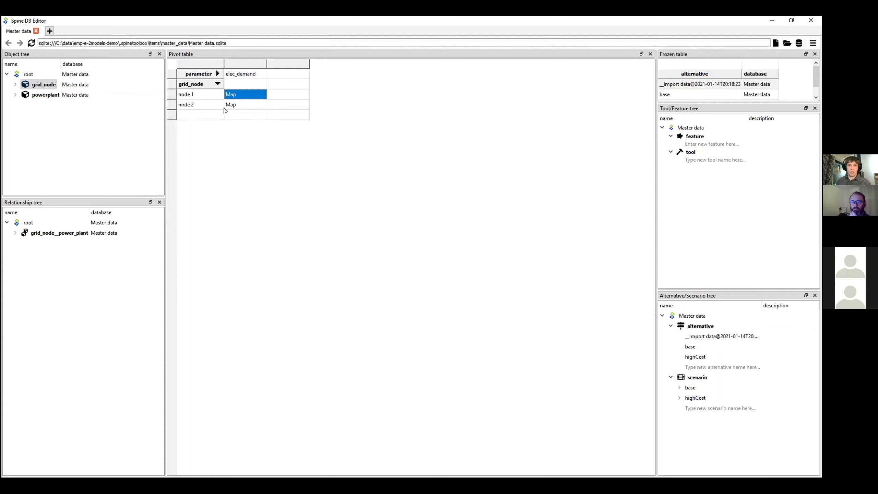
Show the powerplant parameter values and examine the net_capacity and operating_cost entries.
click(39, 96)
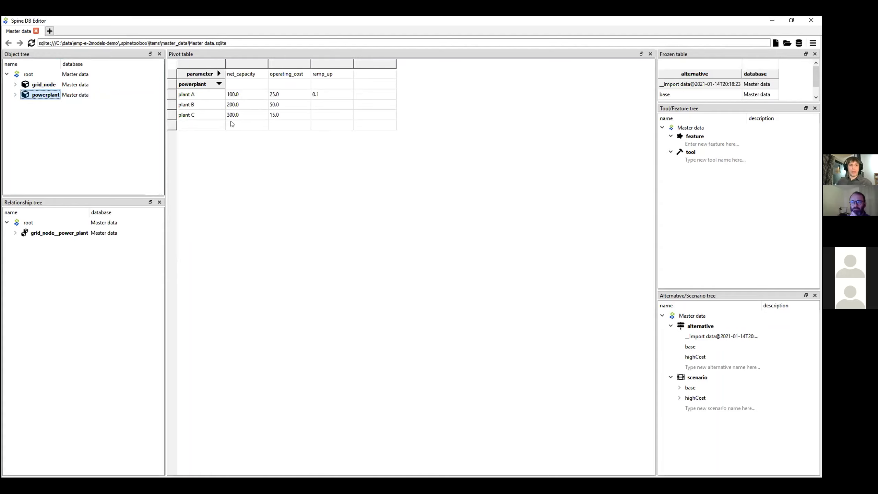
click(250, 92)
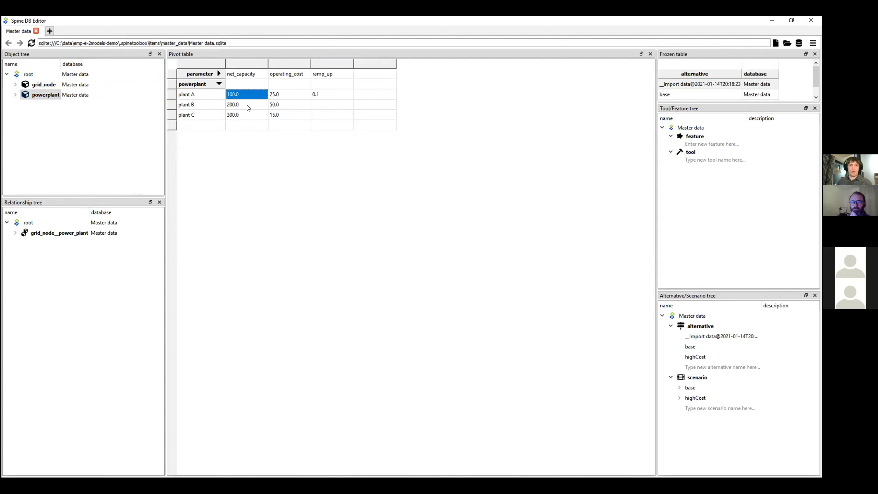
click(279, 117)
mouse_move(280, 117)
mouse_down()
mouse_move(252, 102)
mouse_move(283, 114)
mouse_up()
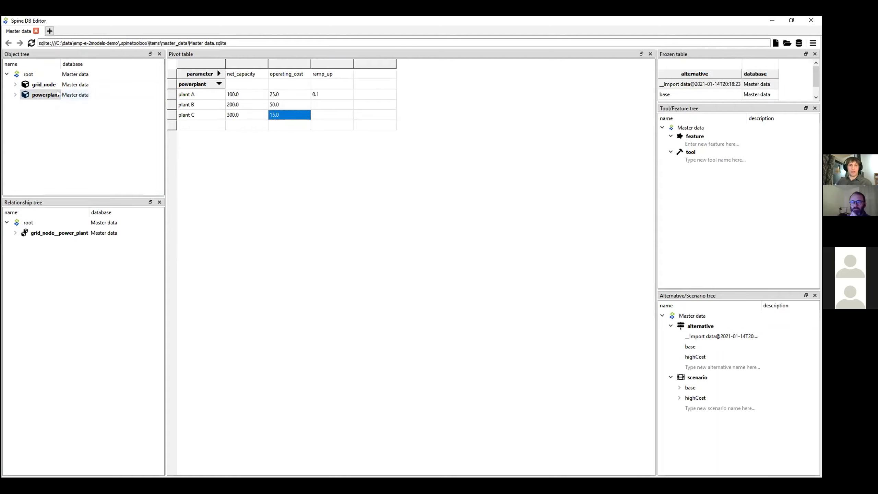
Display the grid_node elec_demand maps expanded by index in the pivot table.
click(46, 88)
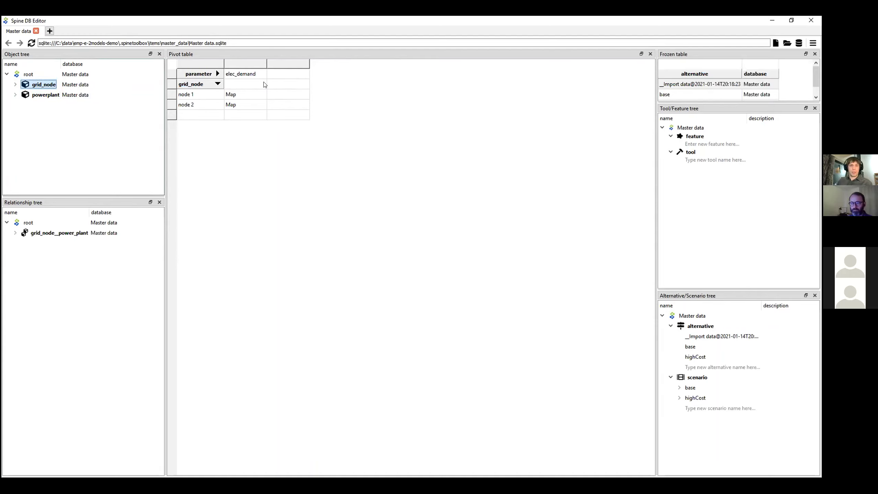
click(813, 44)
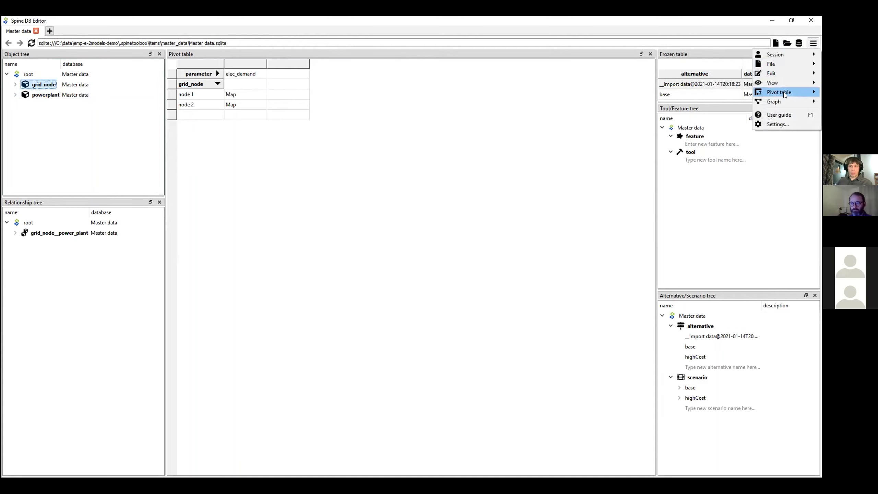
mouse_move(784, 94)
click(716, 106)
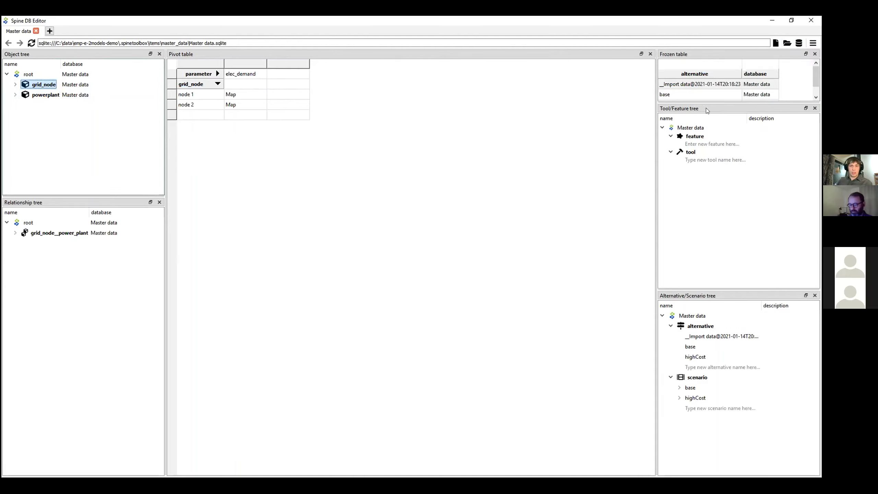
click(813, 43)
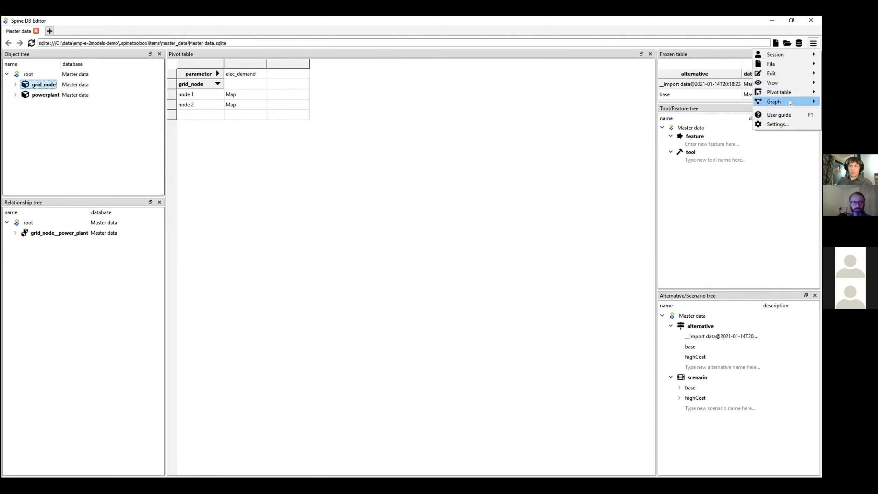
mouse_move(790, 95)
click(739, 100)
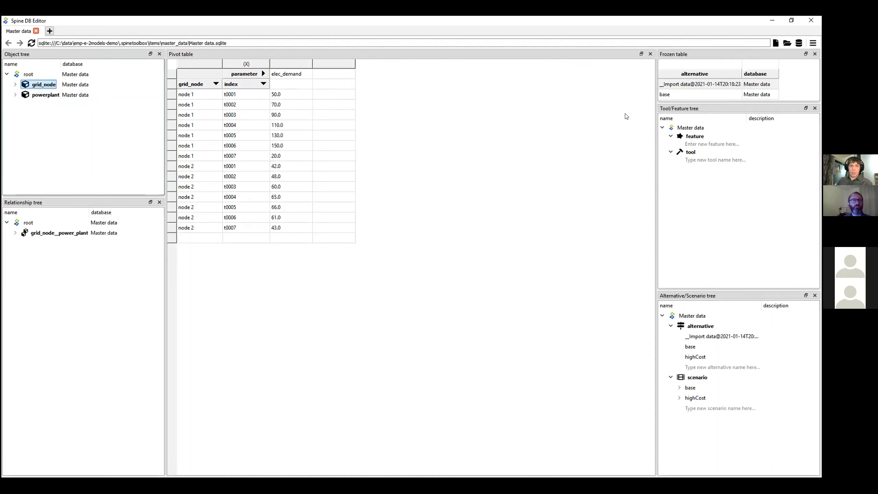
Pivot grid_node into the column headers to compare the elec_demand series of node 1 and node 2 side by side.
click(282, 126)
drag(204, 85, 257, 76)
drag(283, 135, 280, 168)
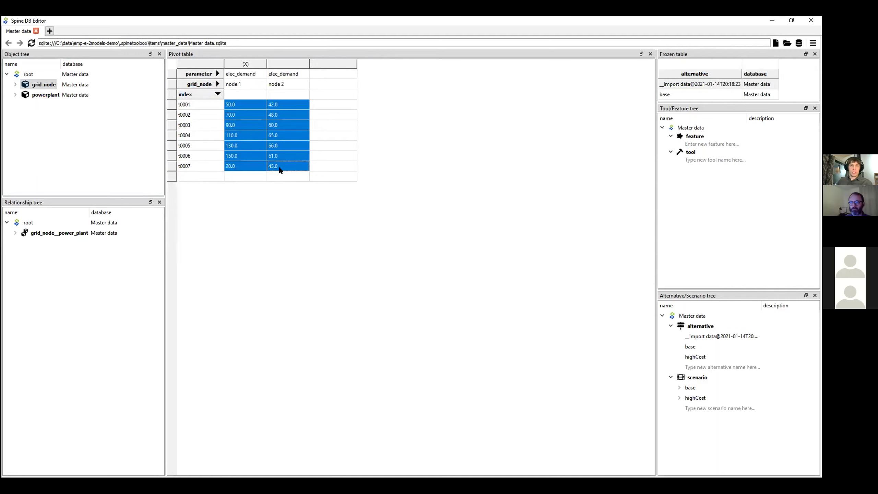
click(338, 124)
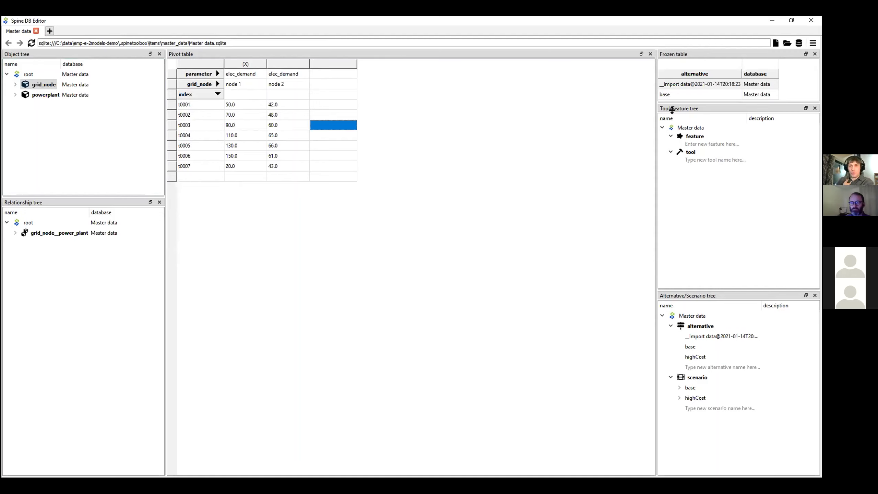
Enlarge the Frozen table and compare the elec_demand values of the imported-data alternative with those of base.
drag(672, 104, 672, 145)
click(672, 85)
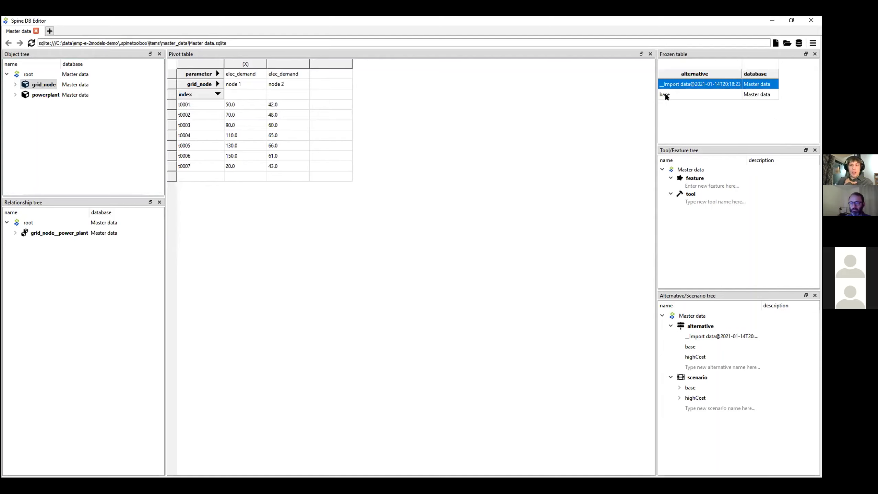
click(665, 94)
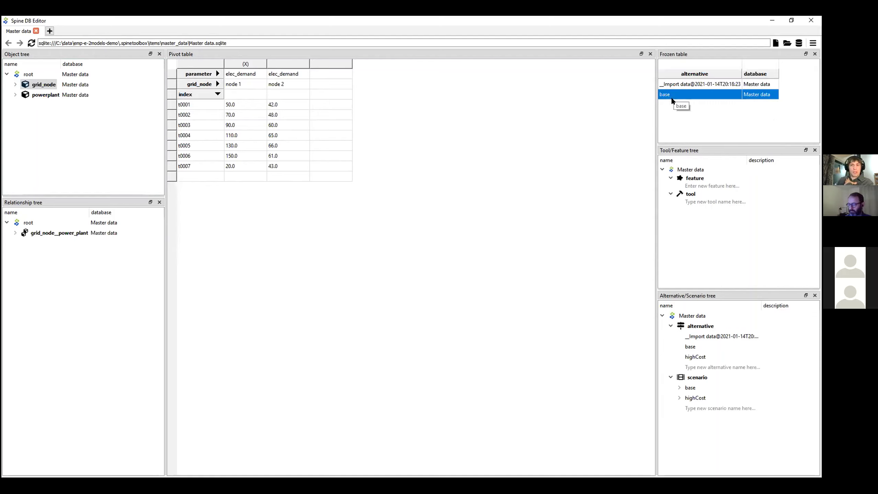
drag(230, 105, 287, 168)
click(668, 85)
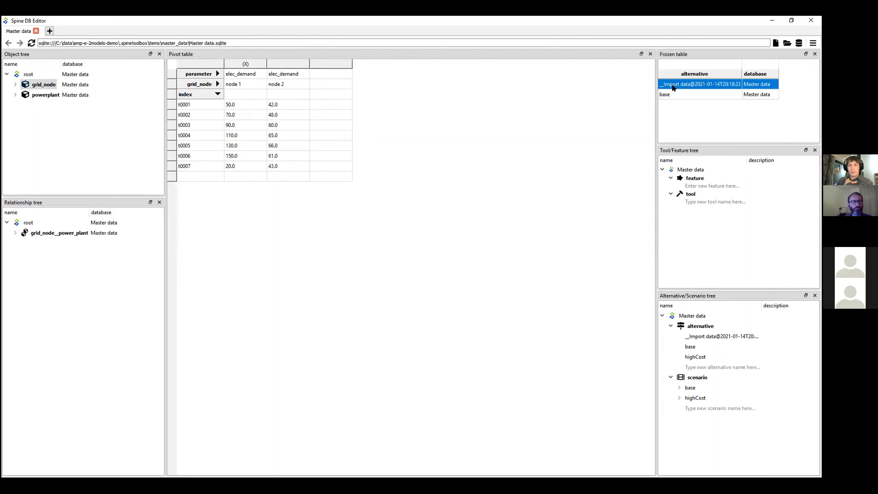
click(670, 90)
click(672, 84)
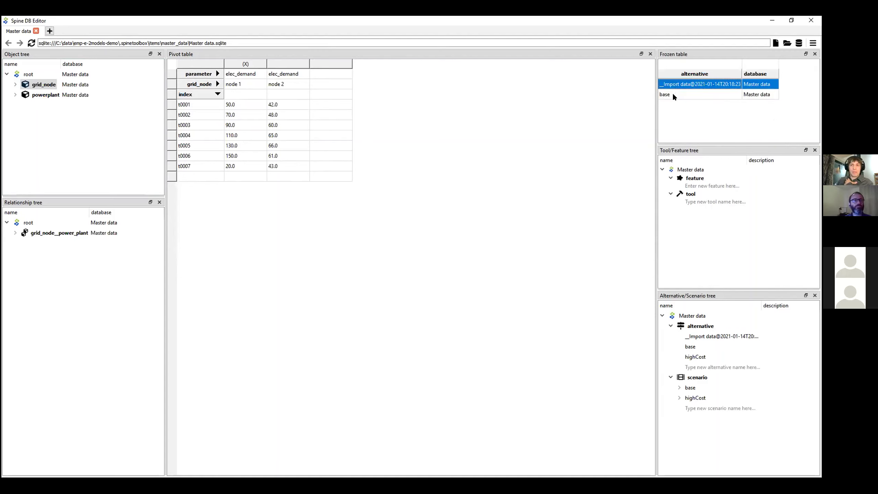
Move the alternative dimension from the Frozen table into the pivot's column headers and show the values for Master data.
click(673, 92)
drag(675, 76, 208, 85)
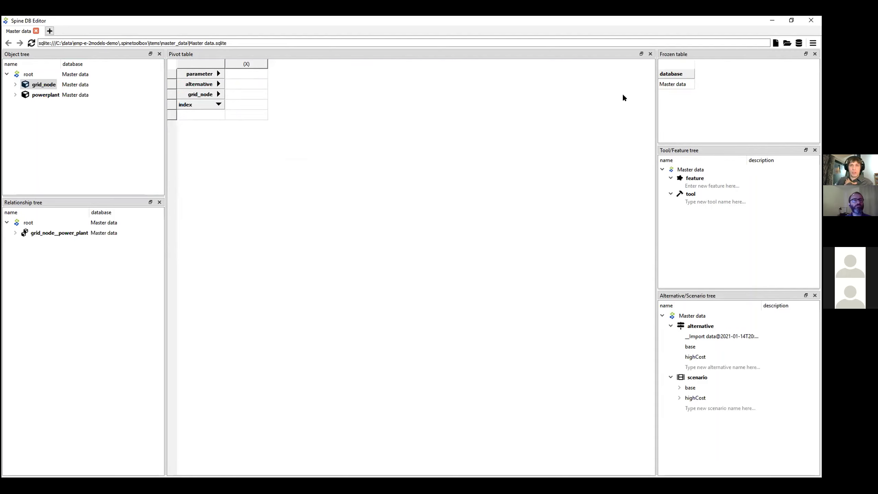
click(661, 84)
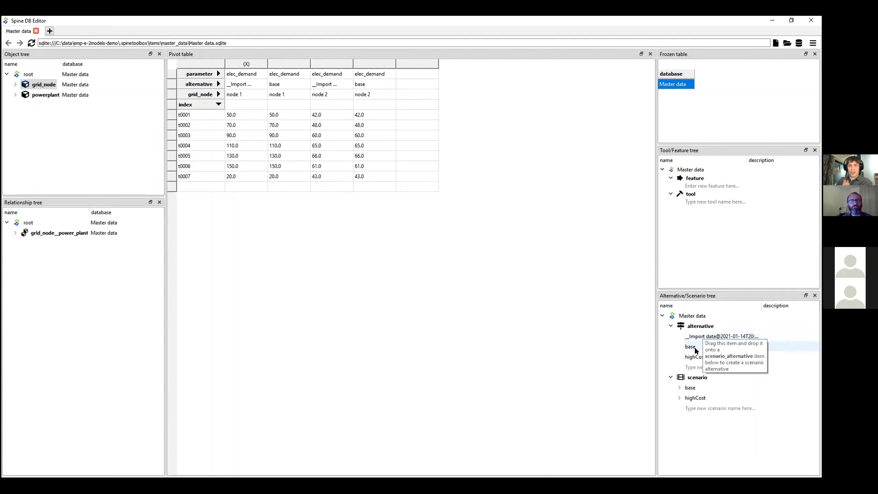
Try removing the imported-data alternative from Master data, and undo the removal.
click(705, 349)
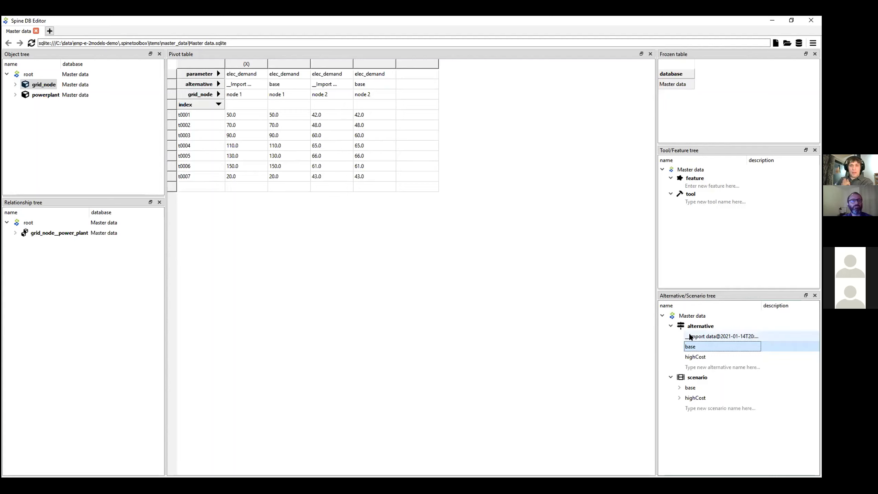
click(695, 336)
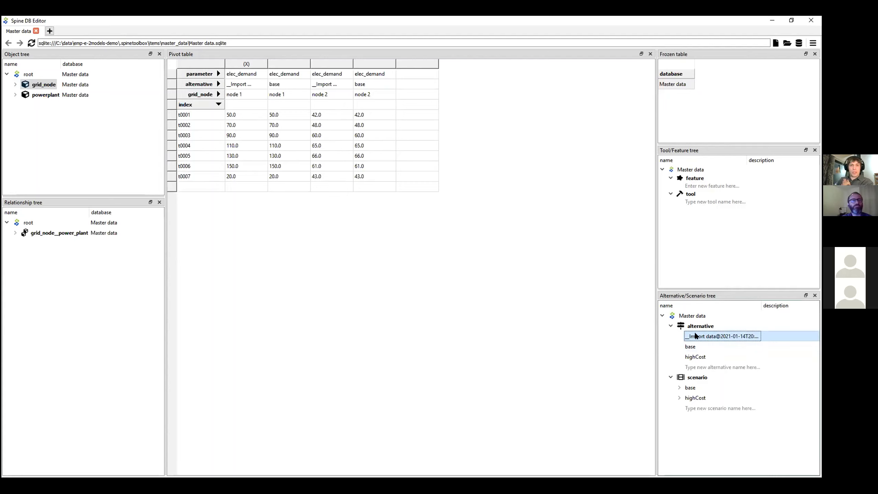
right_click(694, 333)
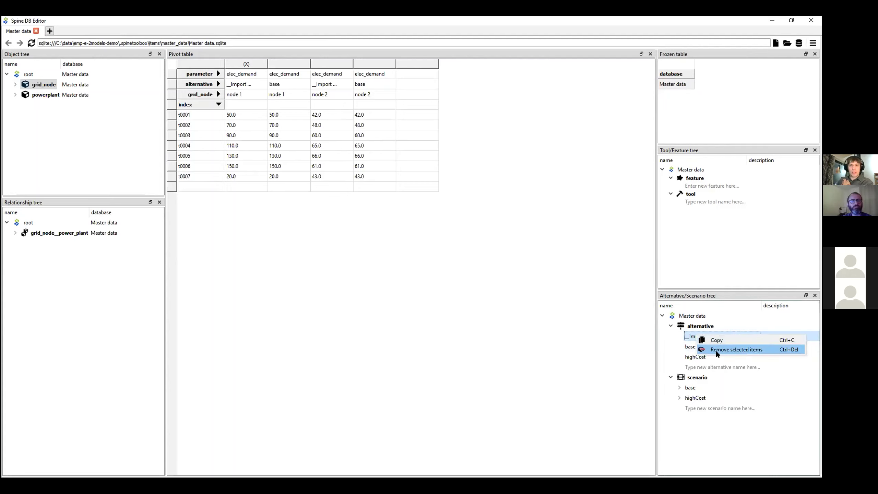
click(716, 350)
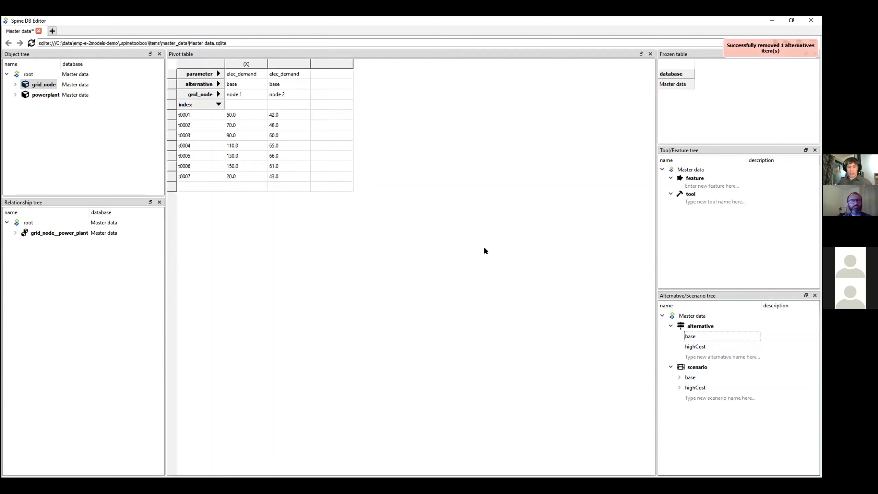
key(ctrl+z)
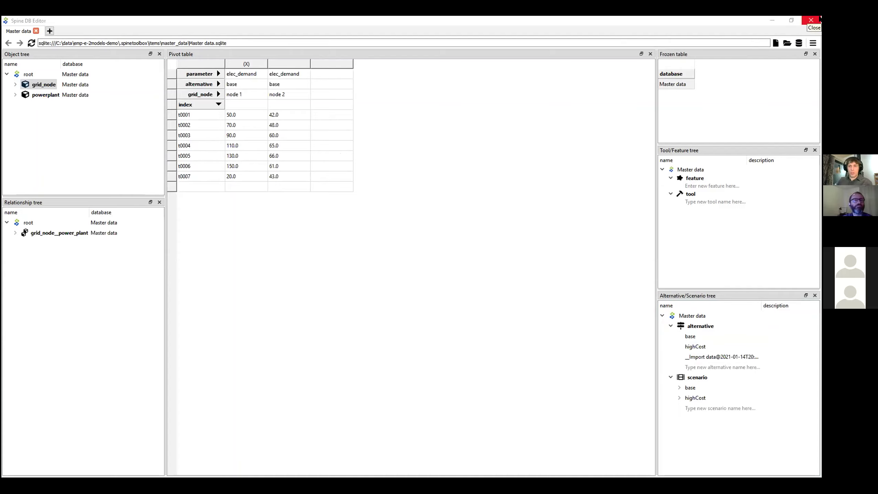
Remove the __Import data alternative from the Master data alternatives.
click(694, 357)
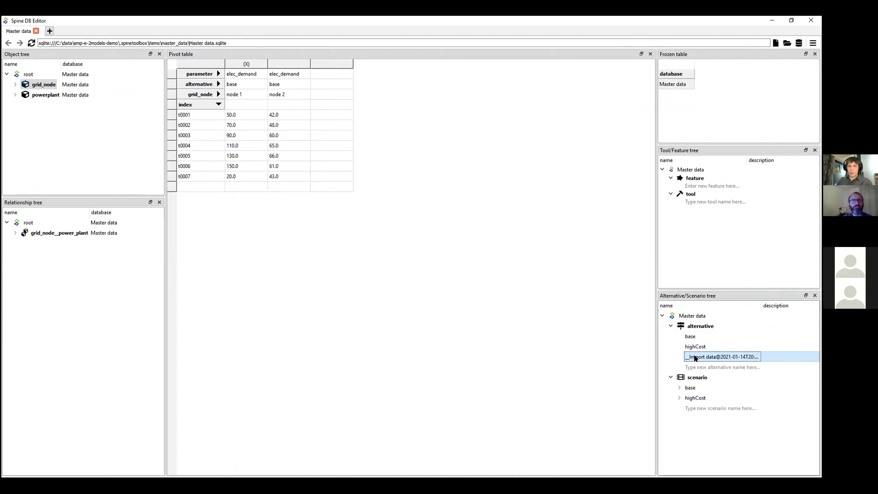
right_click(694, 357)
click(692, 357)
right_click(692, 357)
click(712, 372)
click(498, 242)
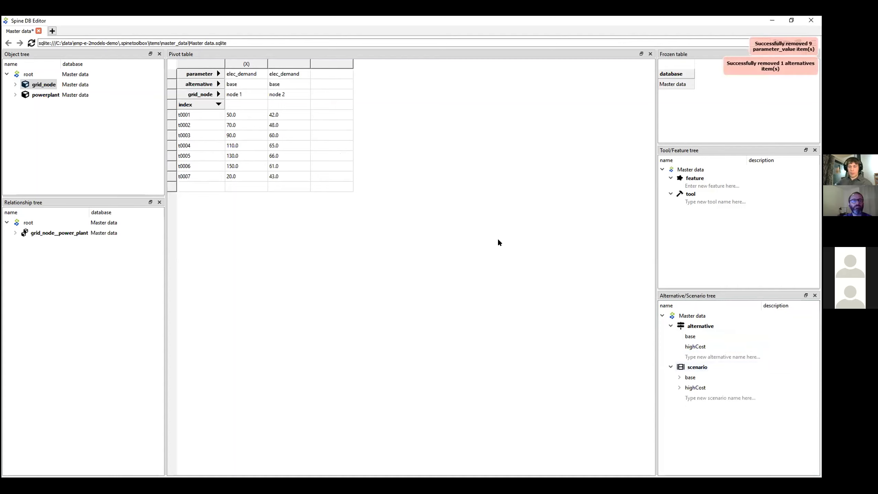
Commit the changes to Master data with the message "Removed the import" and close the database editor.
key(ctrl+Return)
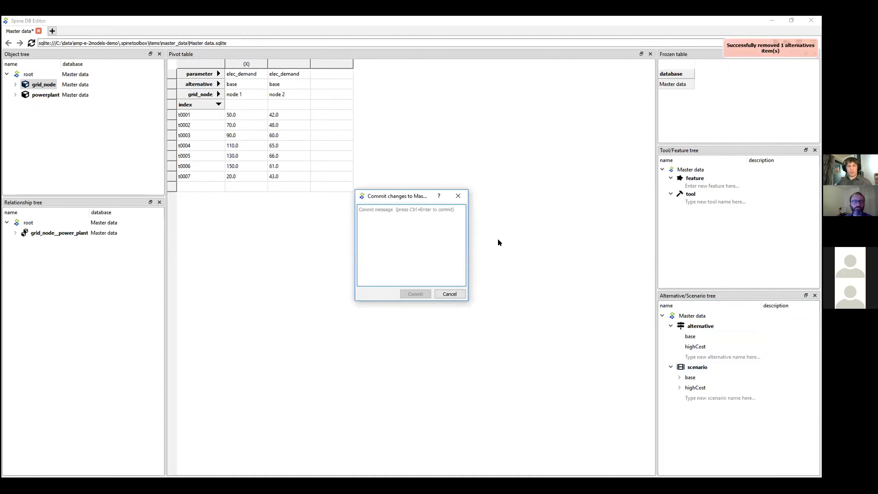
text(Removed)
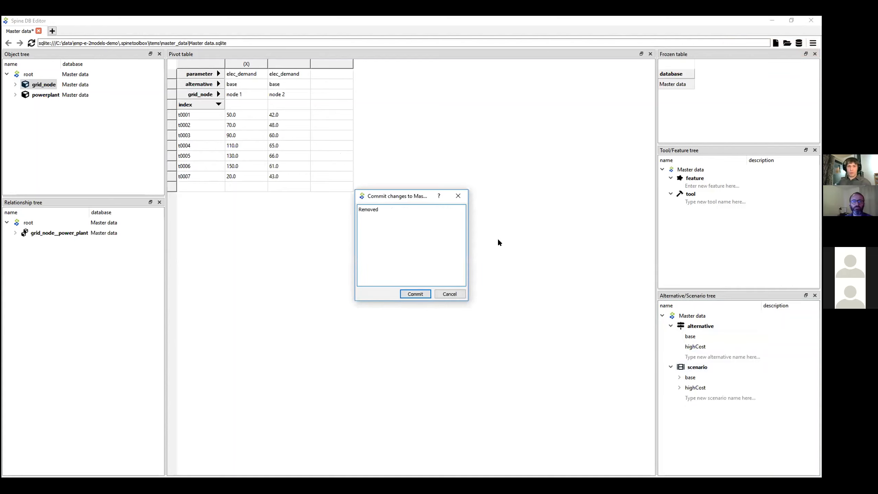
text( the import)
key(ctrl+Return)
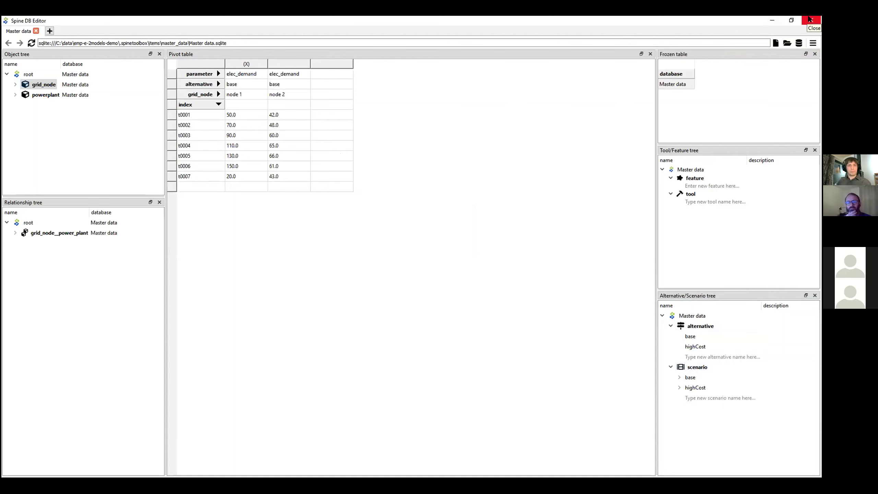
click(810, 20)
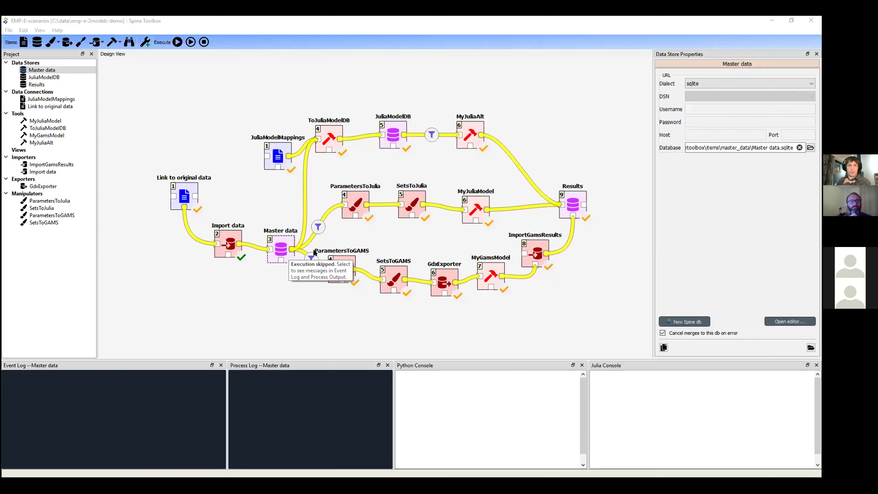
Reopen the Master data store and show the powerplant parameter values.
double_click(282, 246)
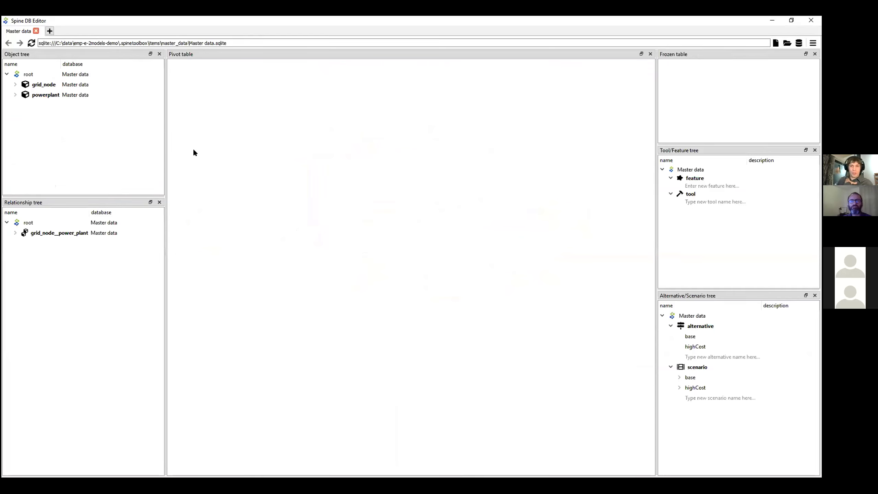
click(43, 84)
click(36, 95)
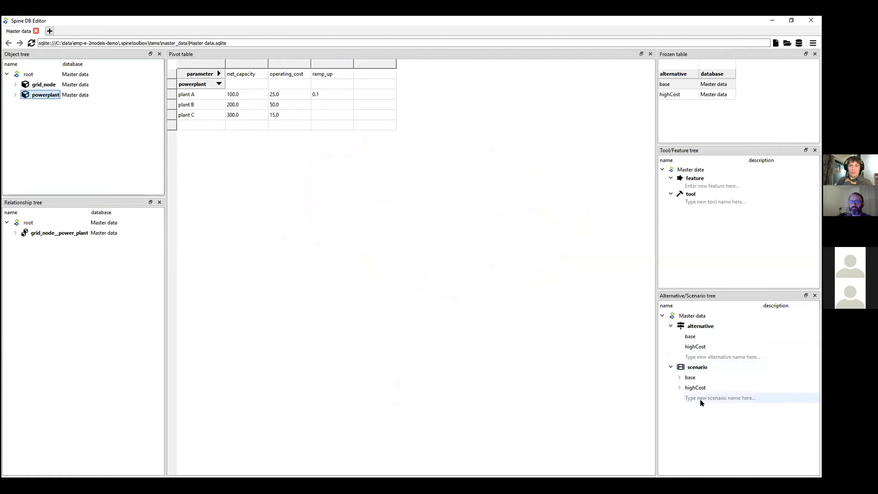
Rearrange the powerplant pivot table with alternatives as columns and parameter and powerplant as rows.
drag(669, 76, 210, 73)
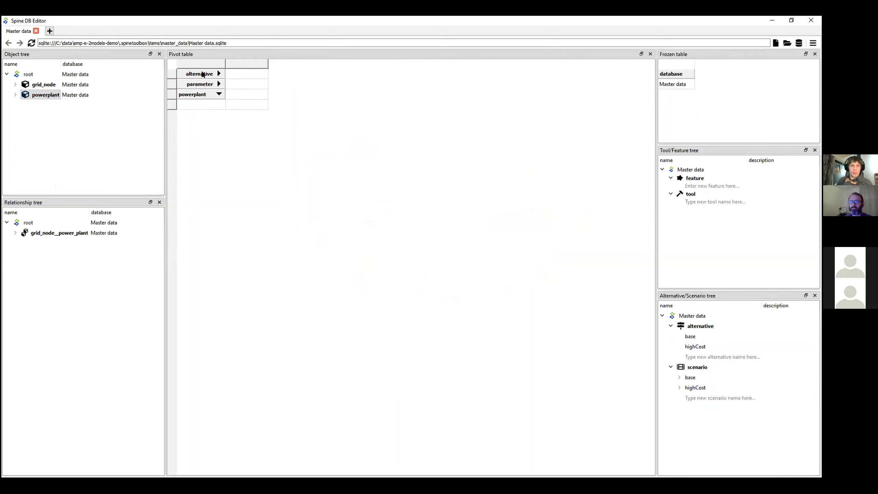
click(677, 84)
drag(195, 82, 191, 95)
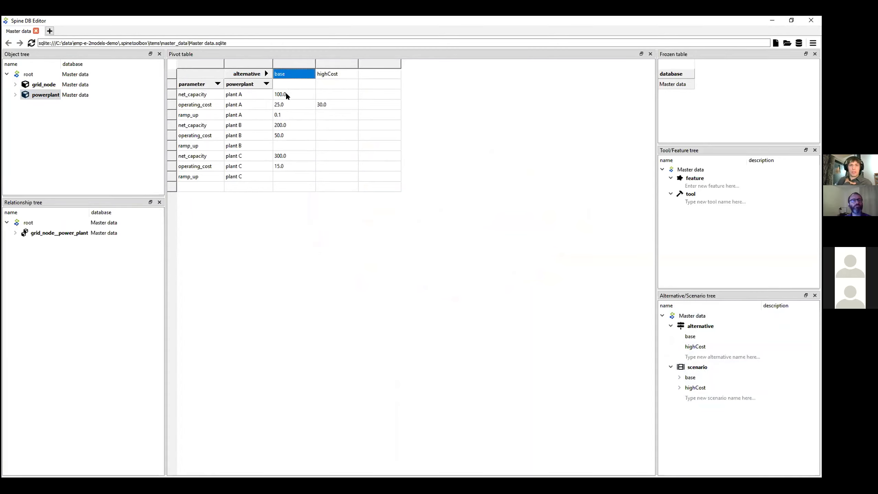
Compare the powerplant parameter values of the base alternative with those of highCost in the pivot table.
drag(286, 94, 286, 177)
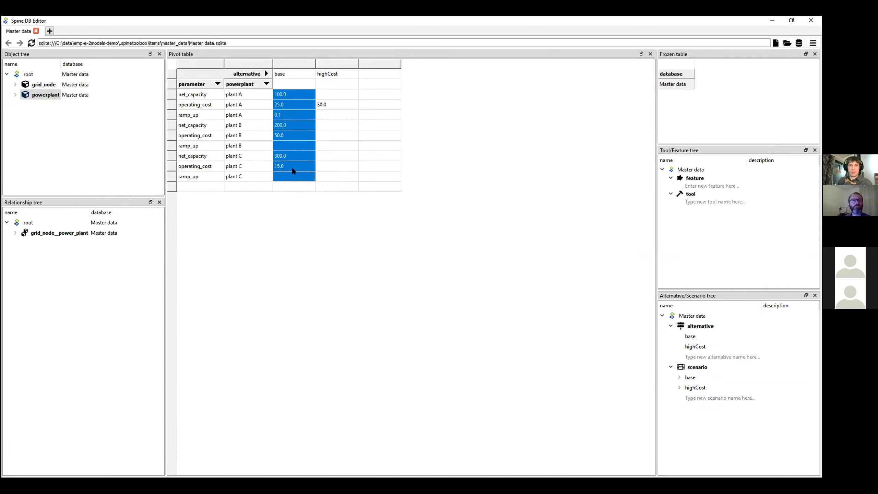
click(330, 73)
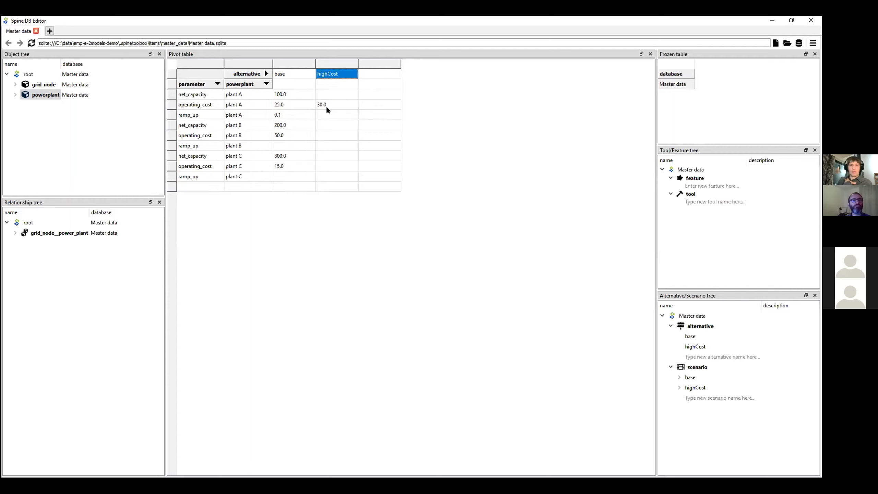
click(327, 104)
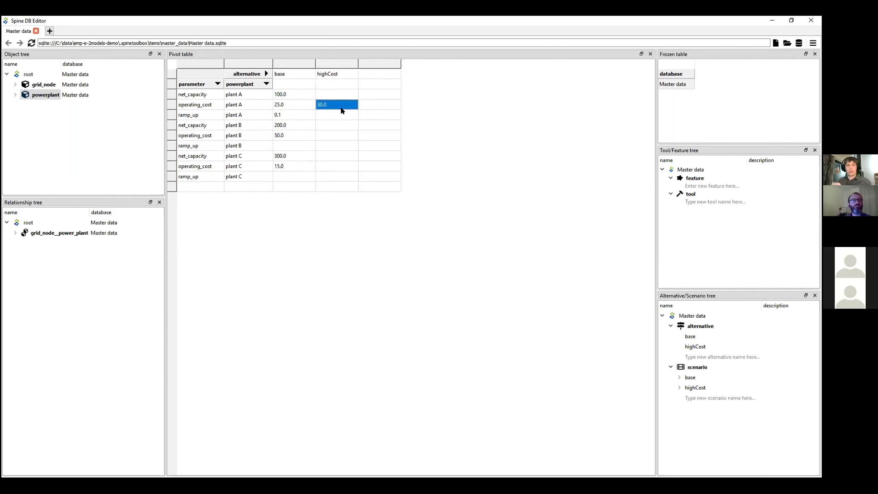
click(325, 115)
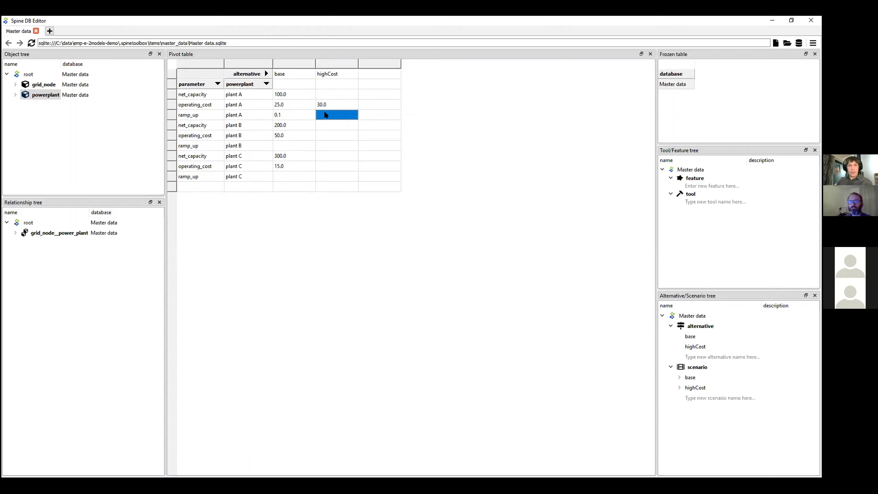
drag(282, 73, 286, 179)
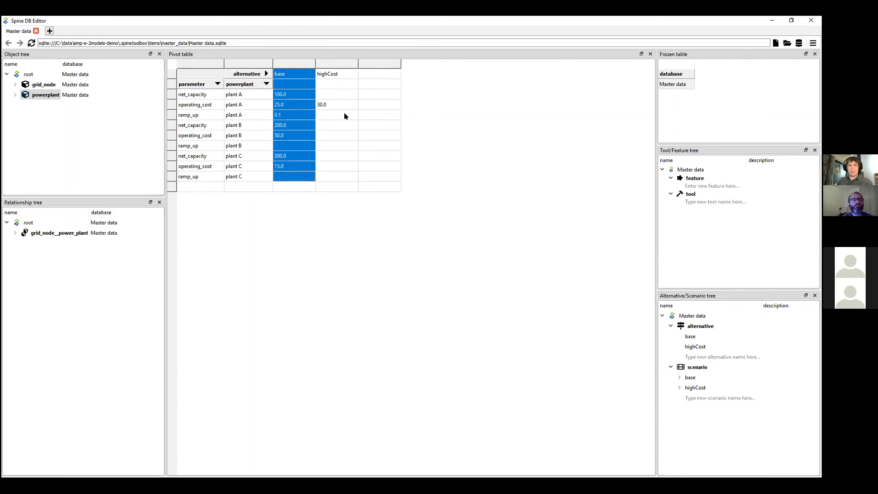
click(332, 94)
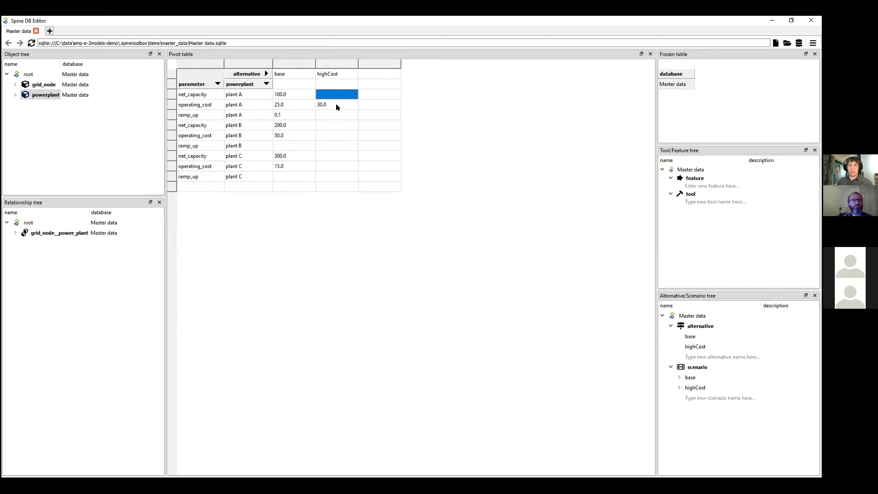
Set plant B's operating_cost to 55 in the highCost alternative.
click(338, 126)
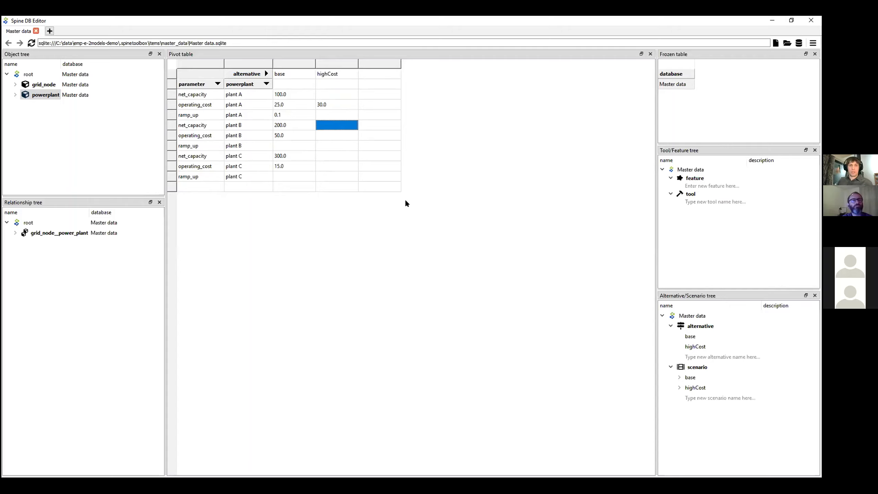
key(Down)
text(55)
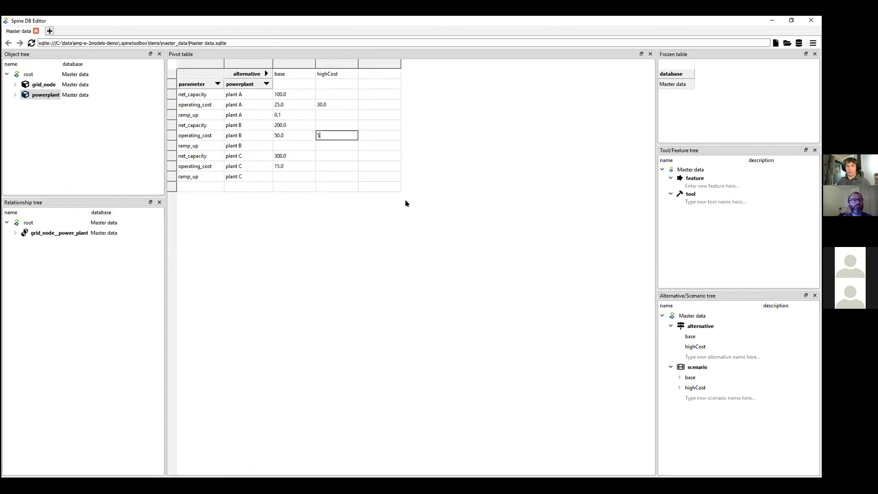
key(Return)
key(Down)
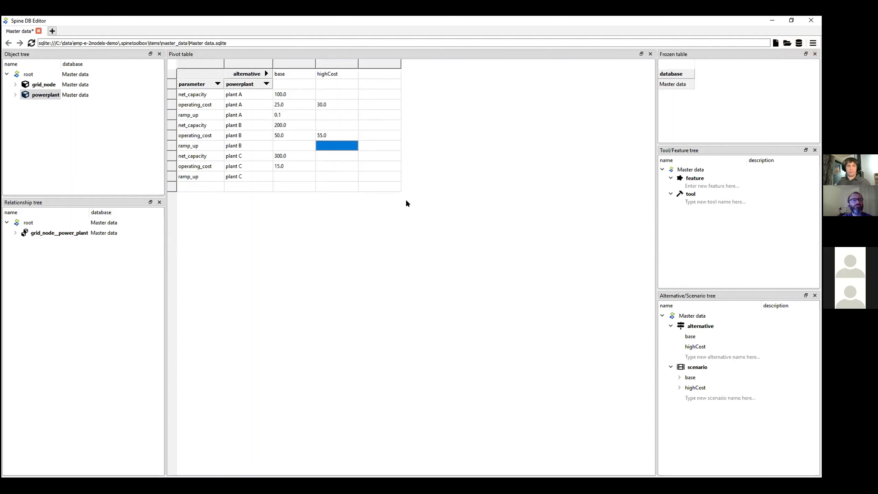
Commit the changes to Master data with the message "sdf".
key(ctrl+Return)
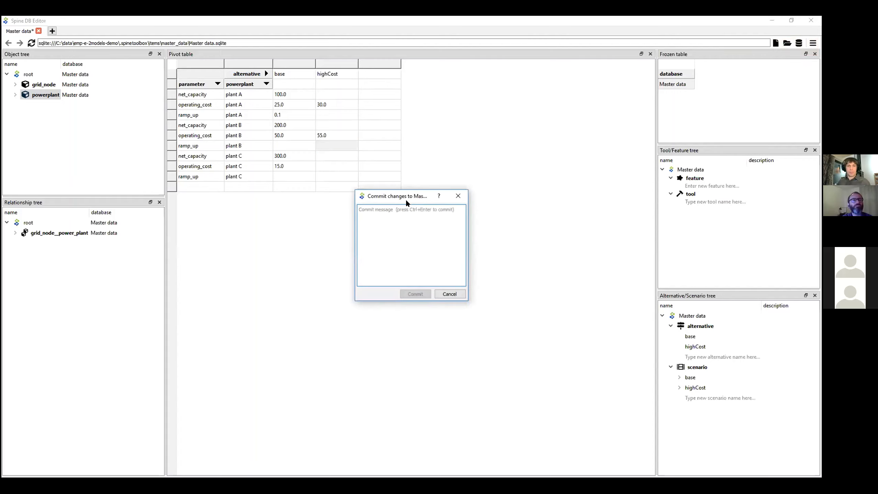
text(sdf)
key(ctrl+Return)
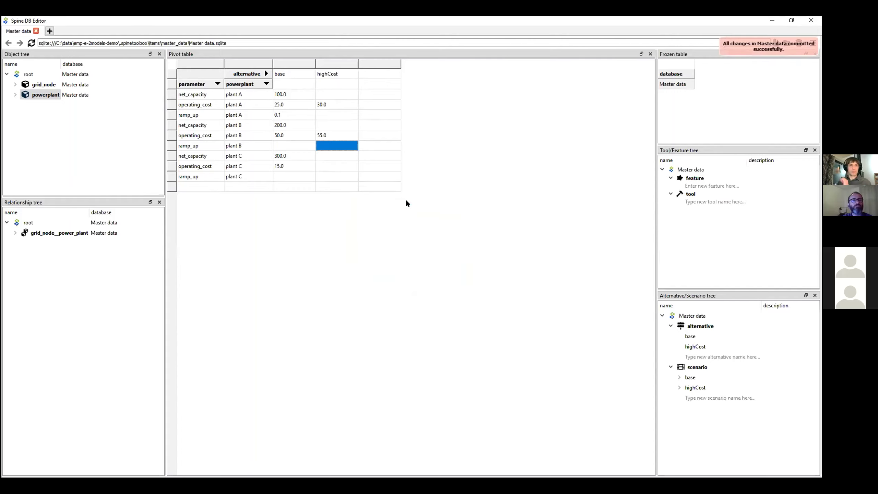
Expand the base and highCost scenarios and examine which alternatives each one contains and in what order.
click(693, 347)
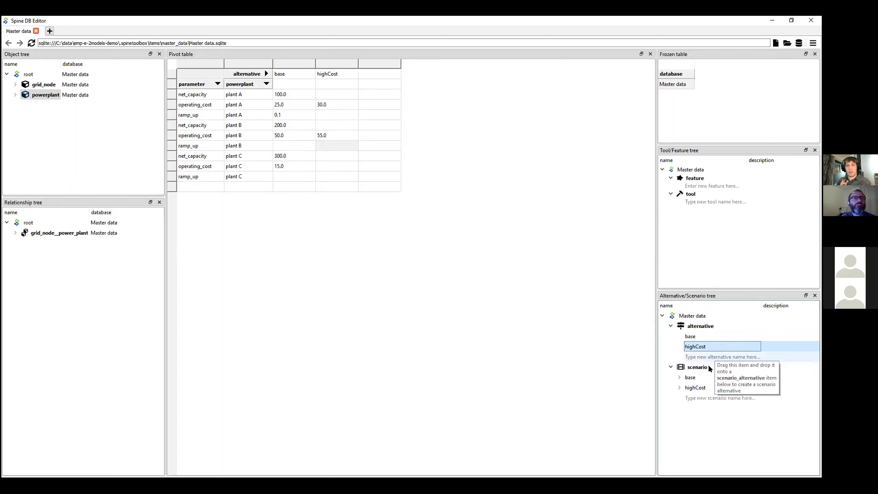
click(679, 377)
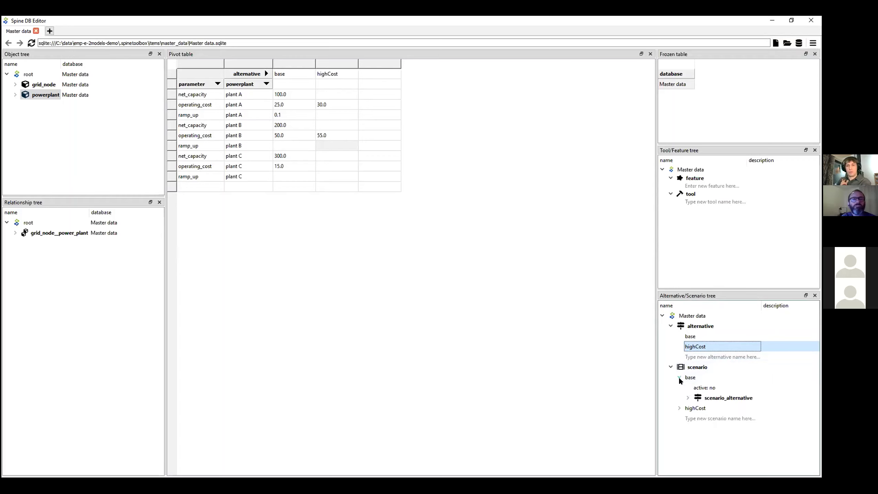
click(688, 398)
click(802, 409)
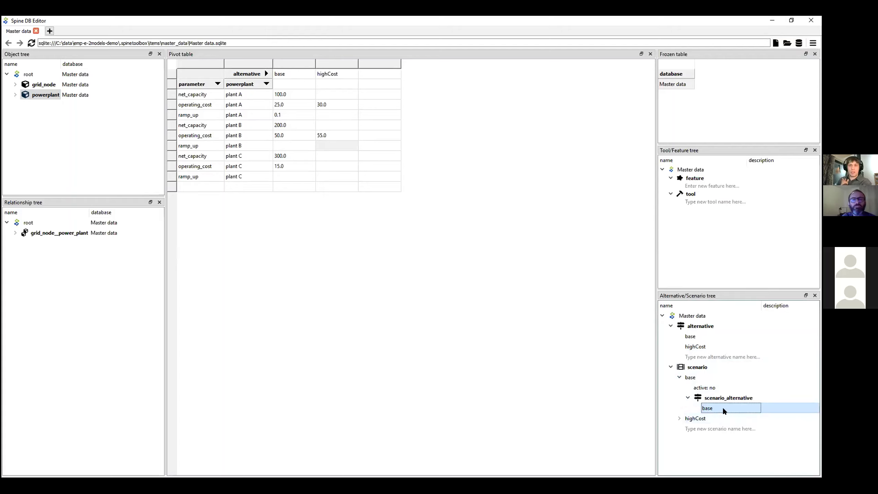
click(678, 418)
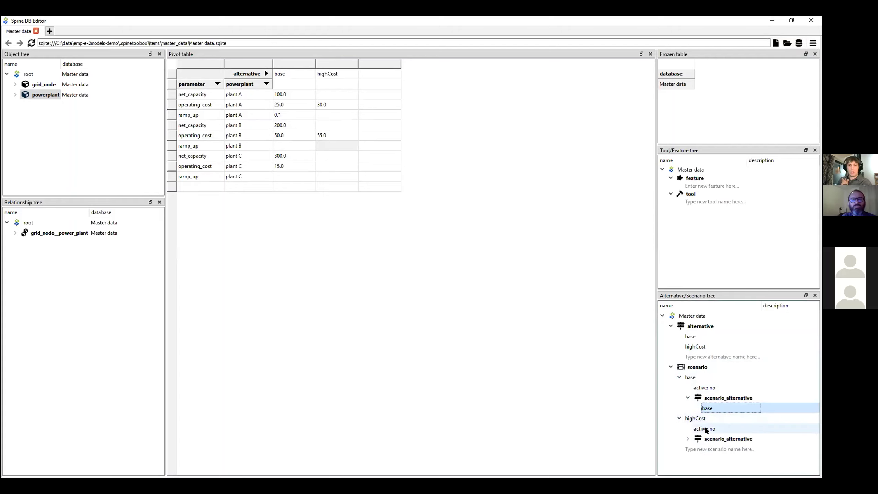
click(688, 438)
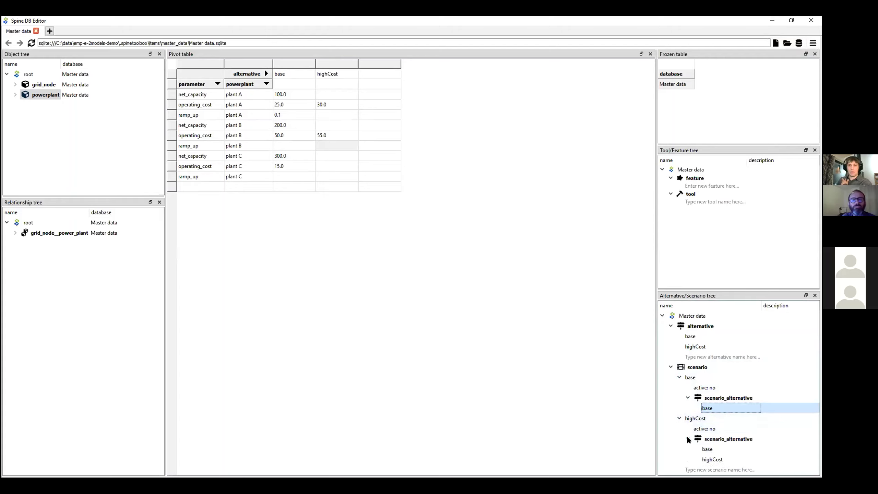
click(712, 447)
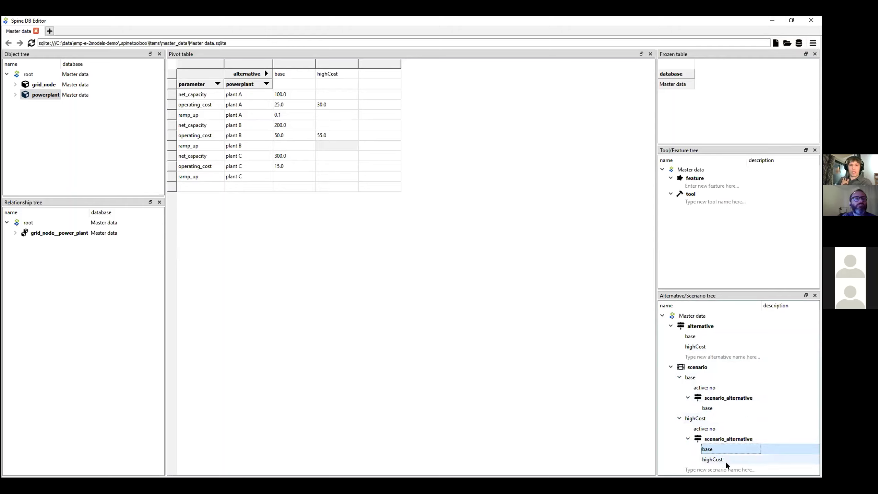
click(717, 456)
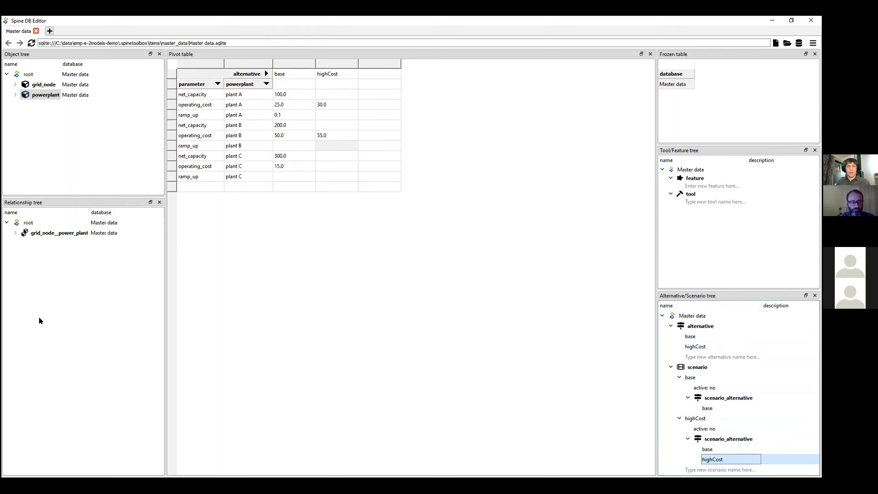
Minimize the database editor and show the scenario filter of the link from Master data to ParametersToGAMS.
click(772, 20)
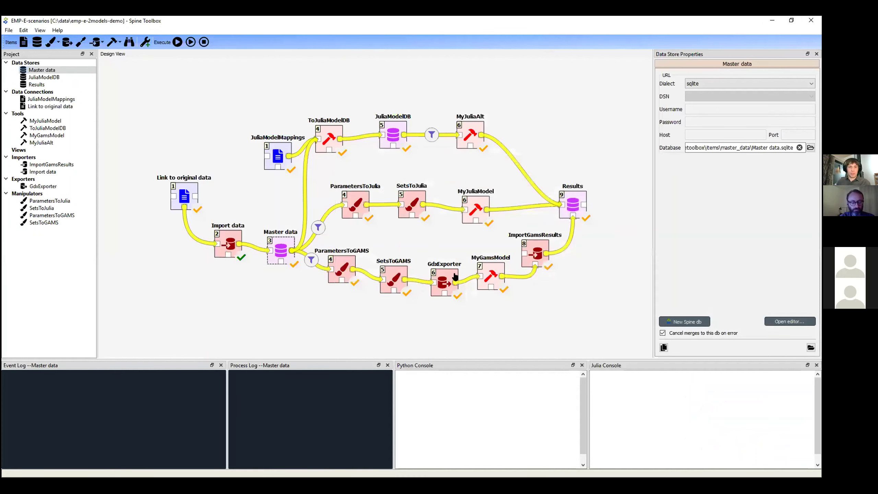
click(311, 260)
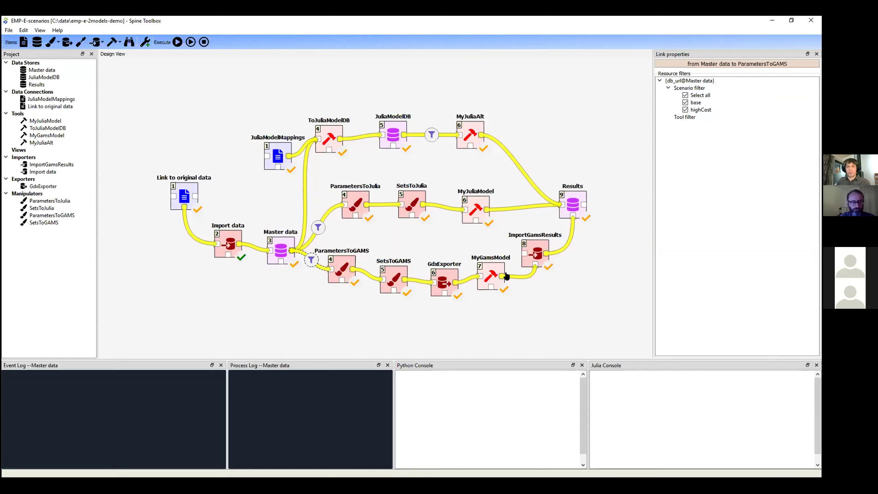
Try limiting the link's scenario filter to base, reselect highCost, and deselect the link.
click(697, 104)
click(701, 104)
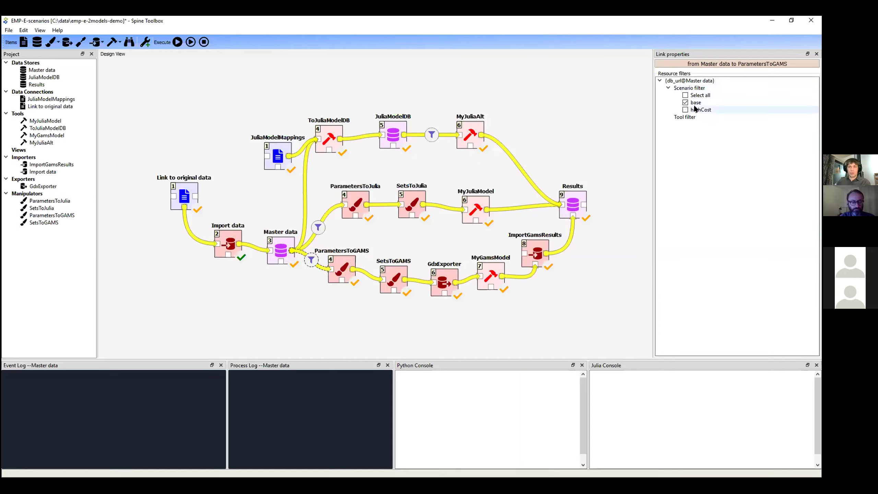
click(686, 111)
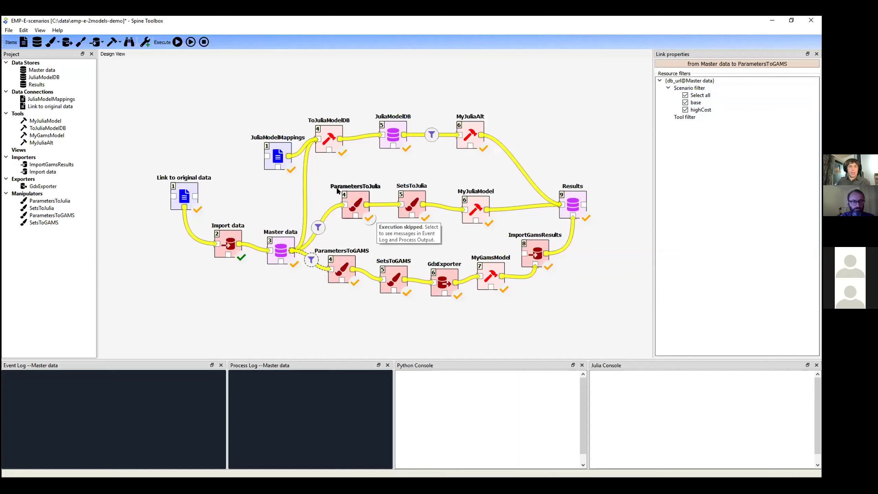
click(321, 171)
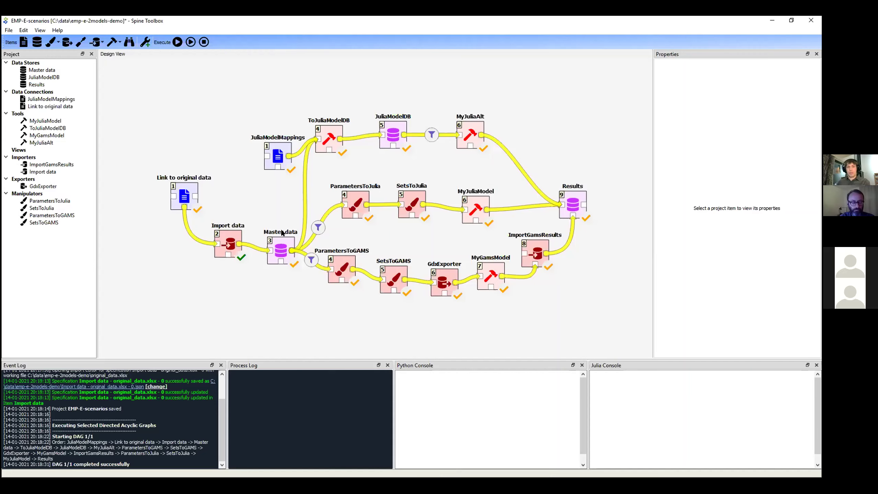
Open the ParametersToJulia specification, review how each original parameter name maps to its renamed version, and close it.
click(358, 203)
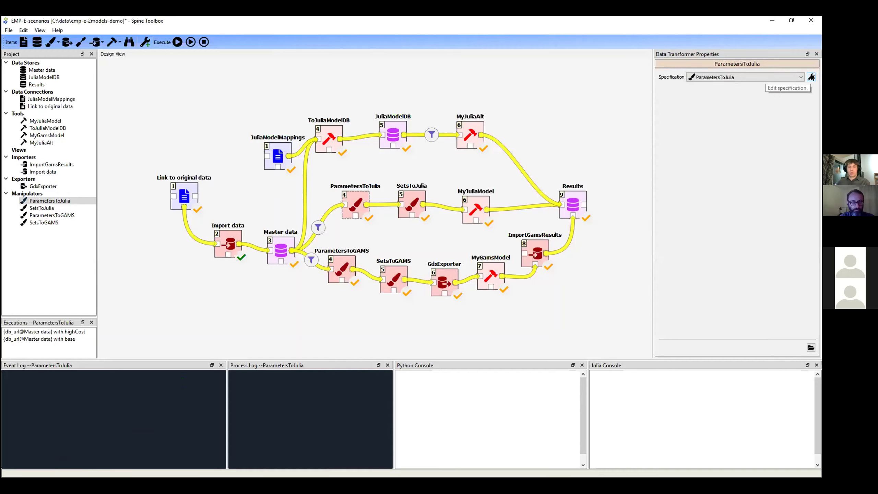
click(811, 77)
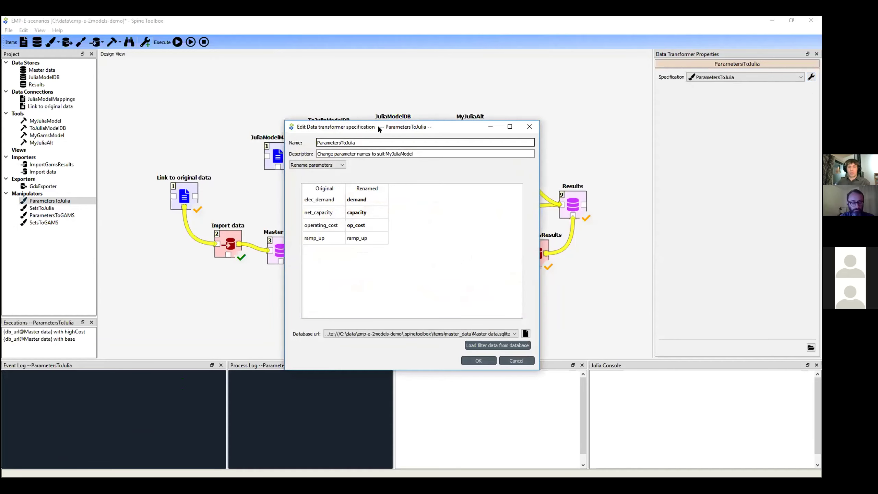
drag(375, 127, 314, 130)
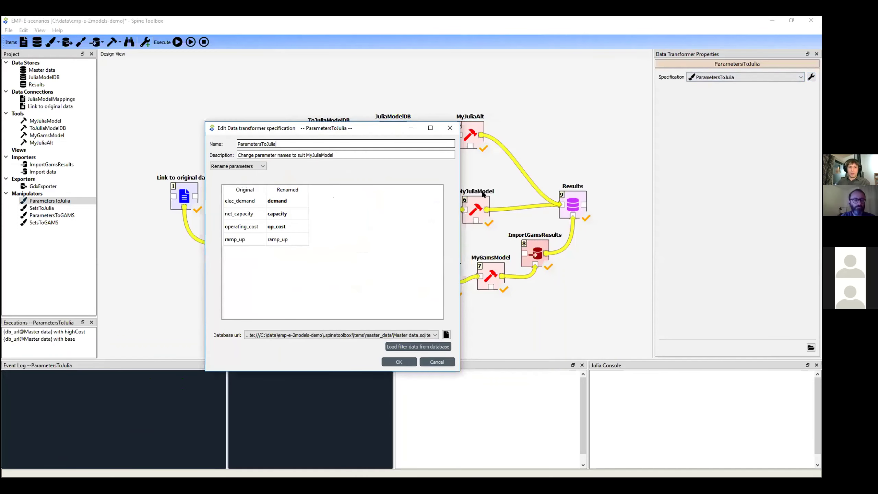
drag(292, 125, 552, 114)
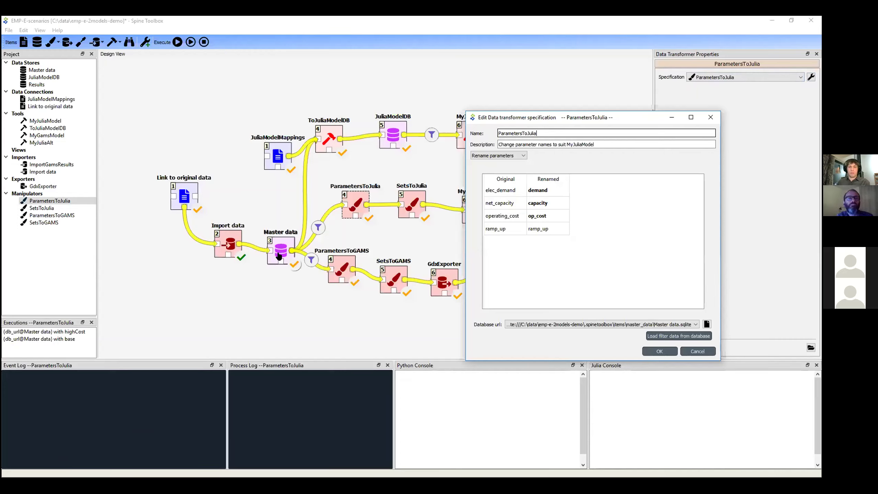
click(510, 191)
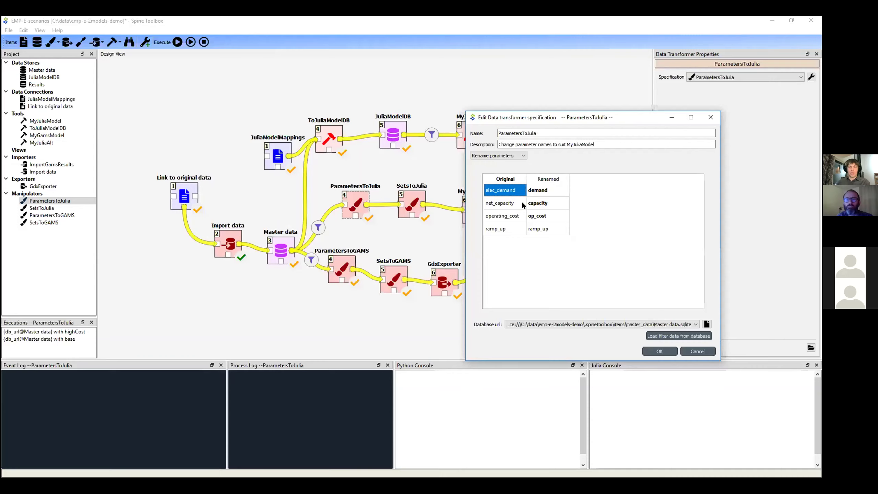
key(Right)
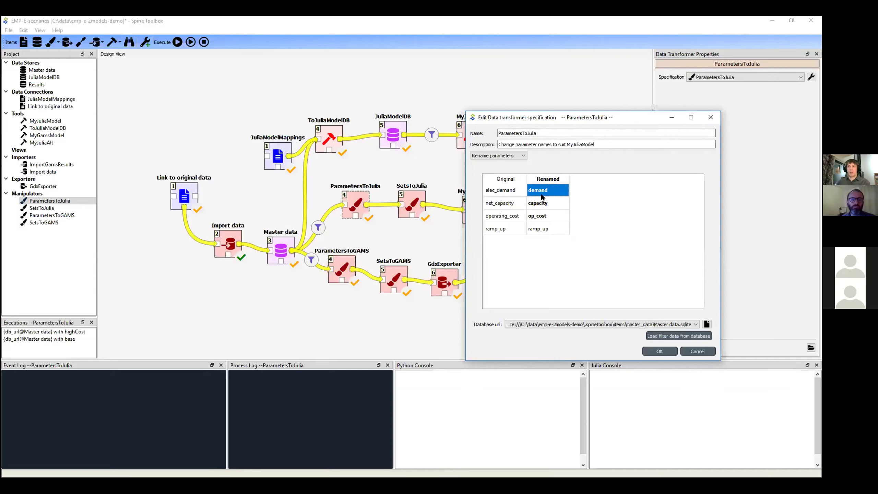
click(503, 203)
click(545, 206)
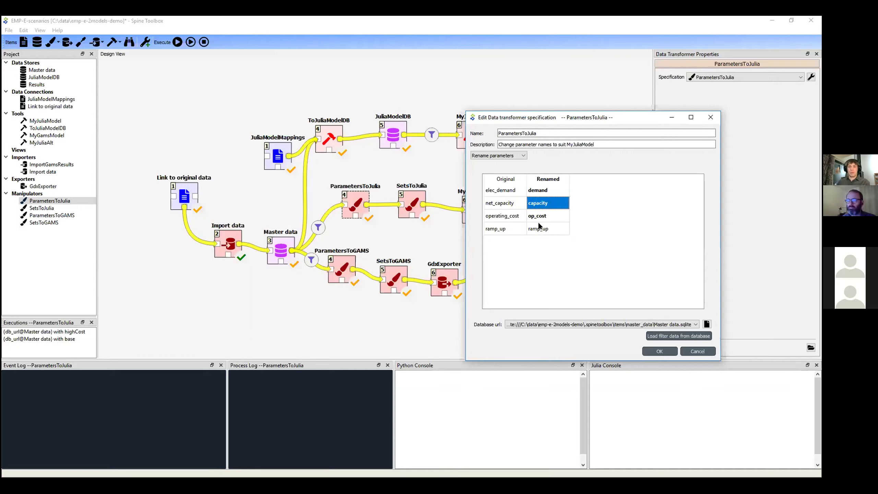
click(503, 217)
click(547, 216)
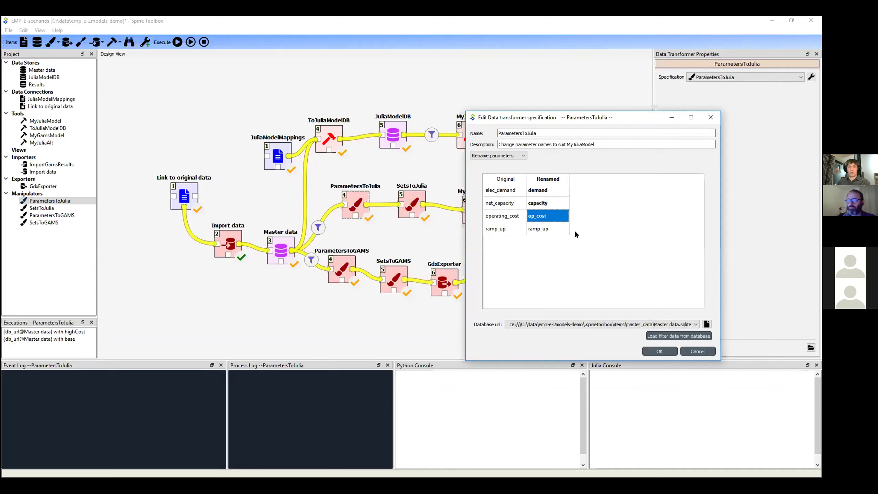
click(659, 352)
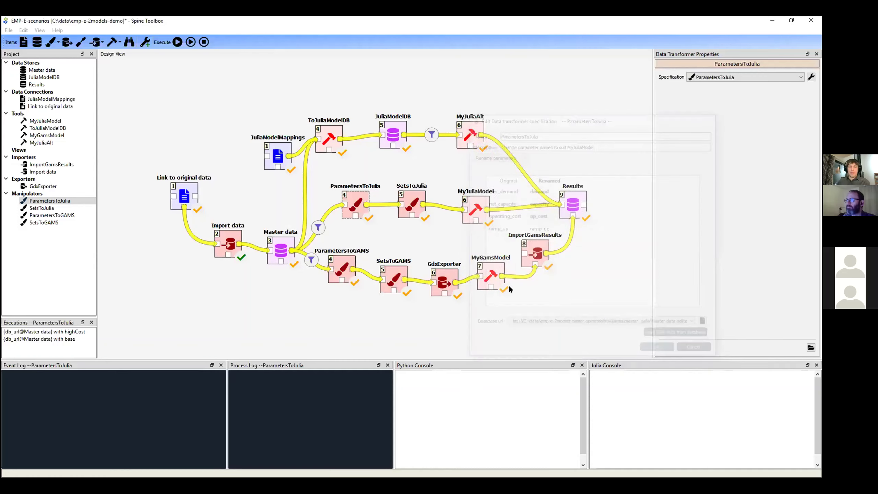
Review how the SetsToJulia specification renames entity classes, close it with OK, and show MyJuliaModel's tool arguments.
click(409, 198)
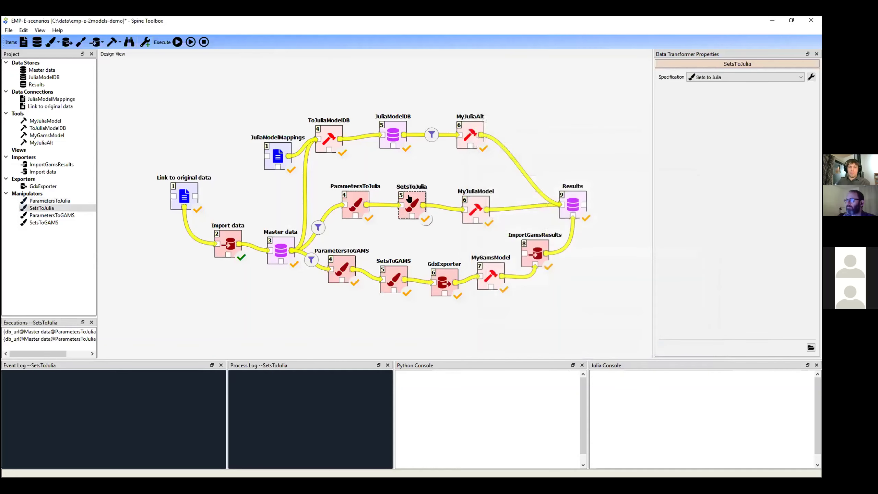
click(811, 78)
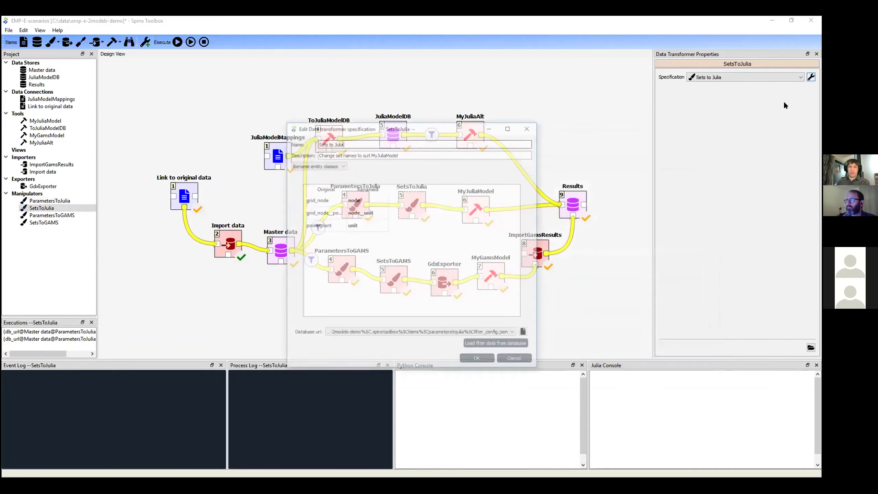
double_click(345, 188)
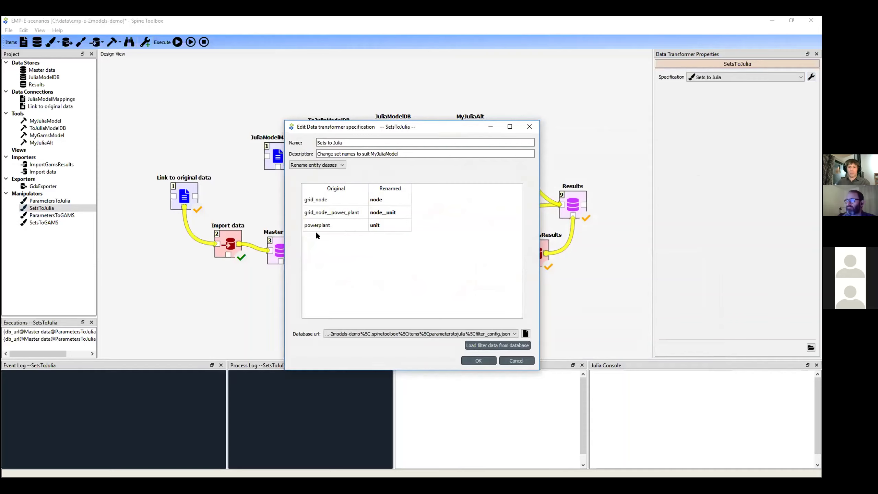
click(479, 361)
click(477, 210)
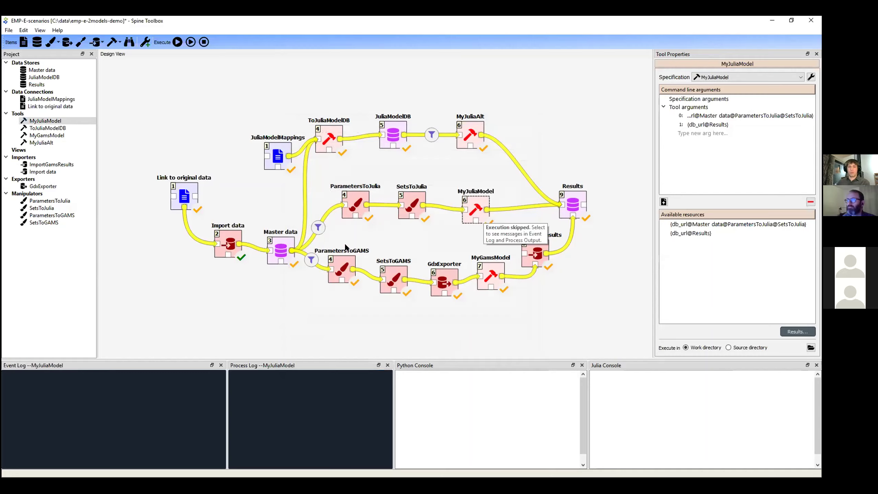
Check Master data's properties, then open the GdxExporter export settings and inspect the contents of the unit, node and node__unit sets.
click(279, 244)
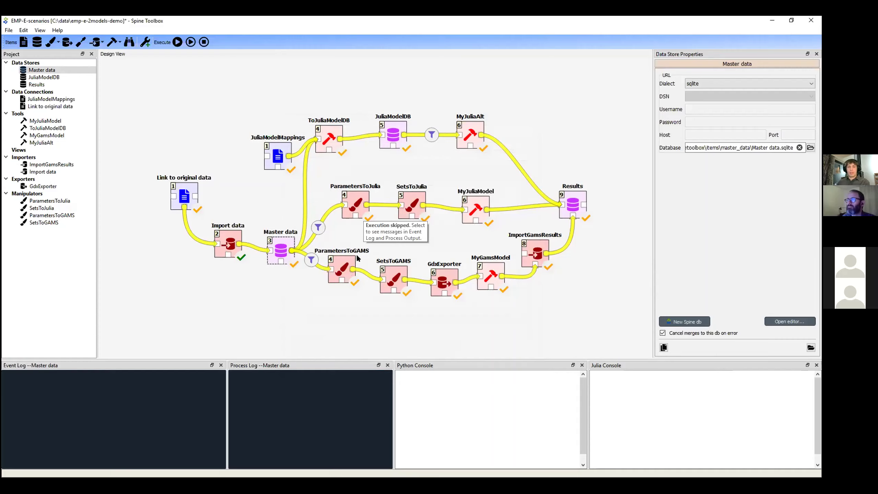
click(443, 280)
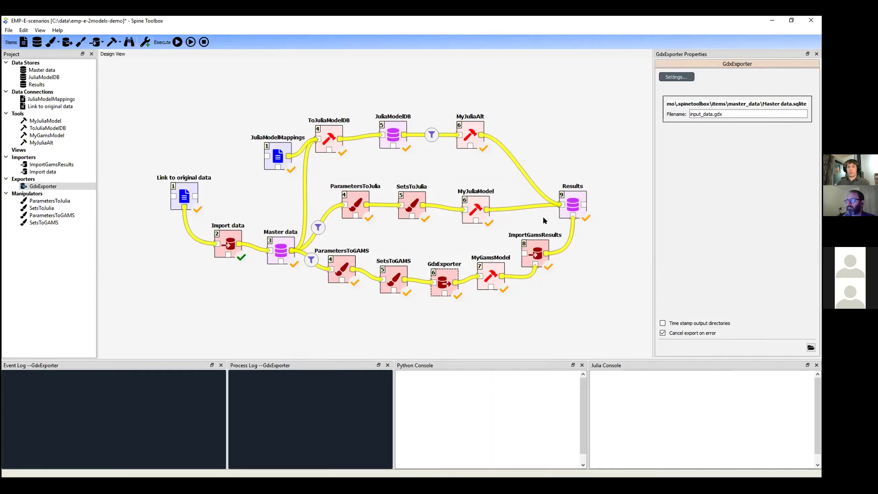
click(676, 76)
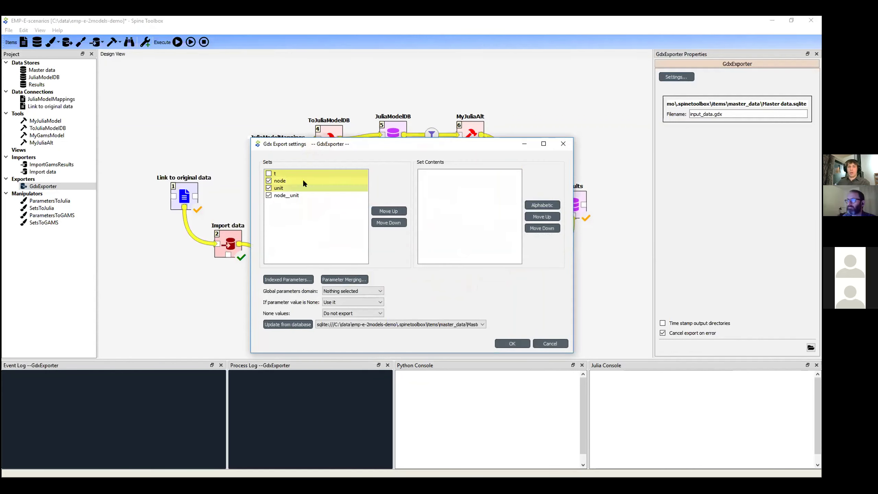
click(292, 187)
click(292, 181)
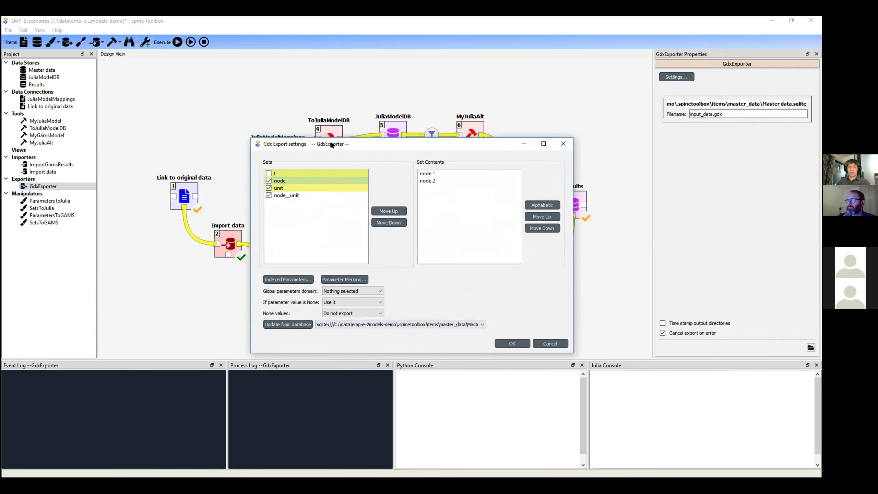
drag(330, 140, 562, 109)
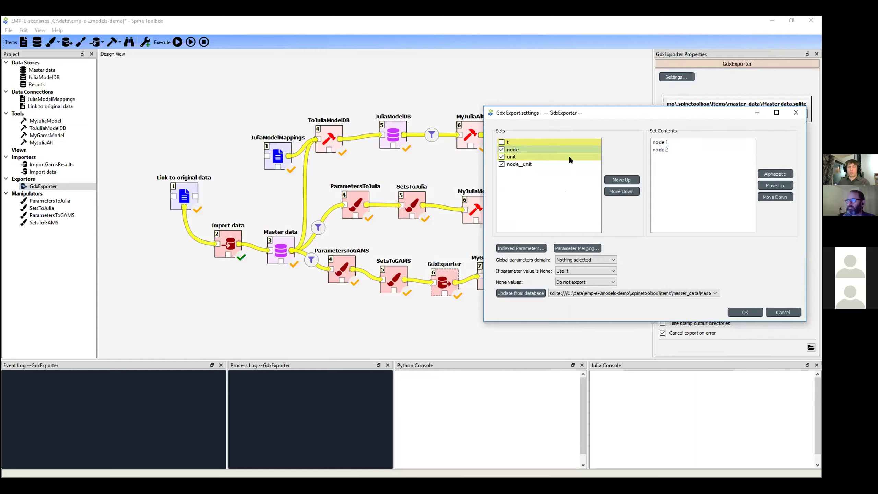
click(515, 157)
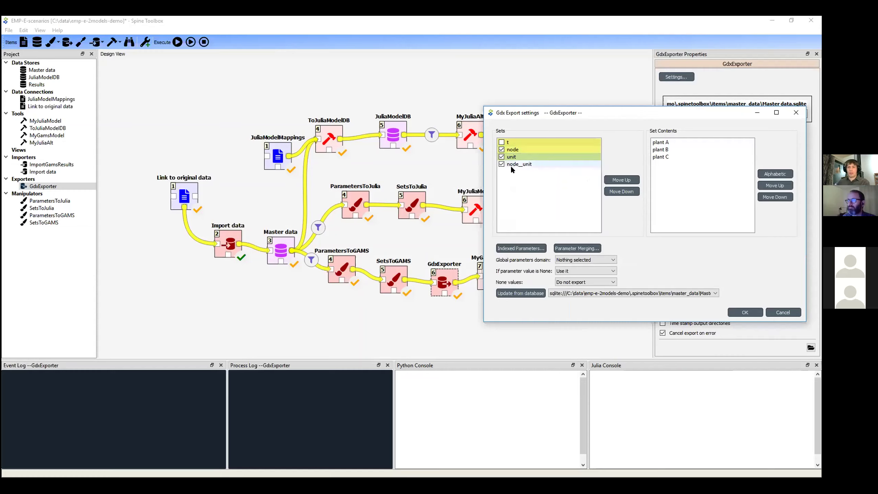
click(512, 164)
Review the indexed parameter settings for demand and the additional indexing domain t, and cancel both the indexing and export settings.
click(511, 247)
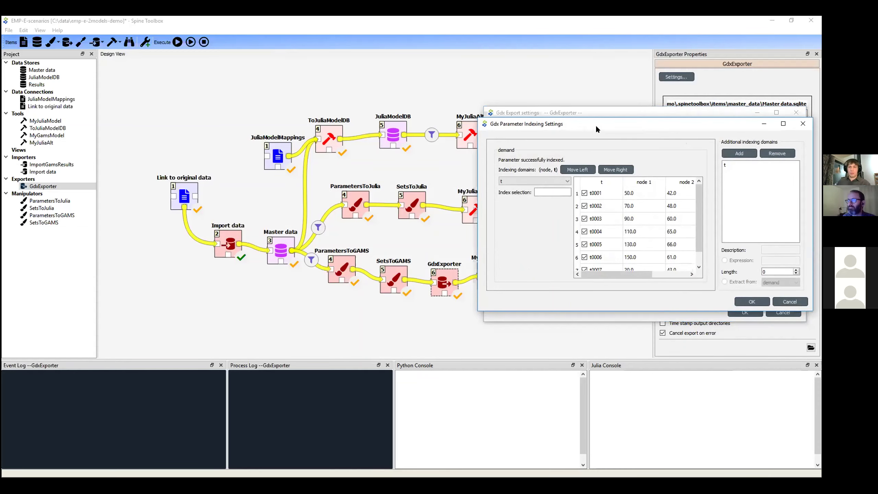
drag(588, 125, 522, 128)
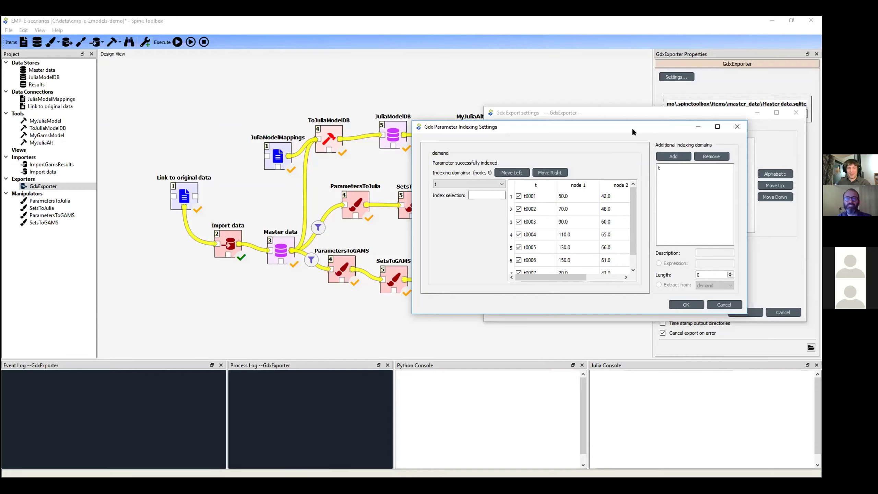
drag(633, 130, 560, 202)
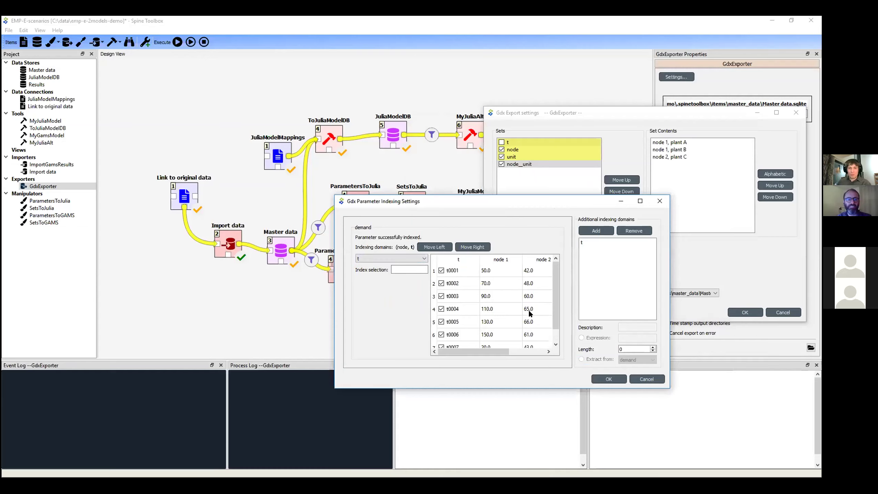
drag(558, 316, 556, 304)
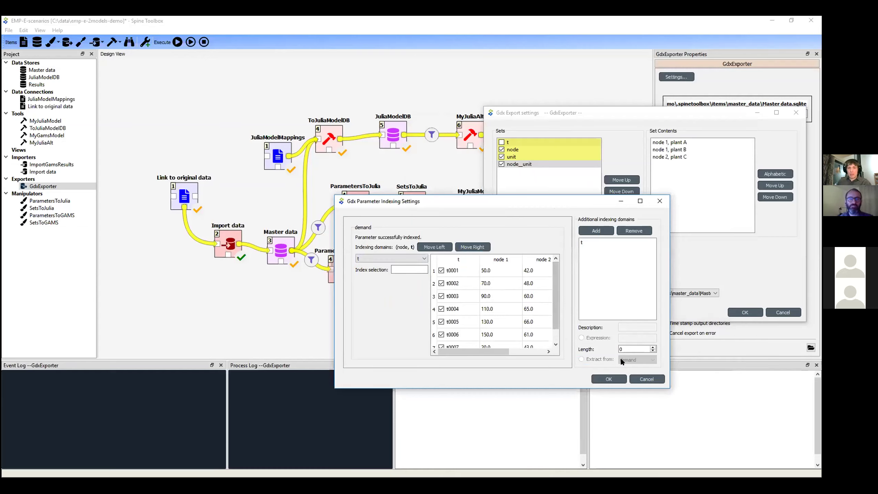
click(597, 242)
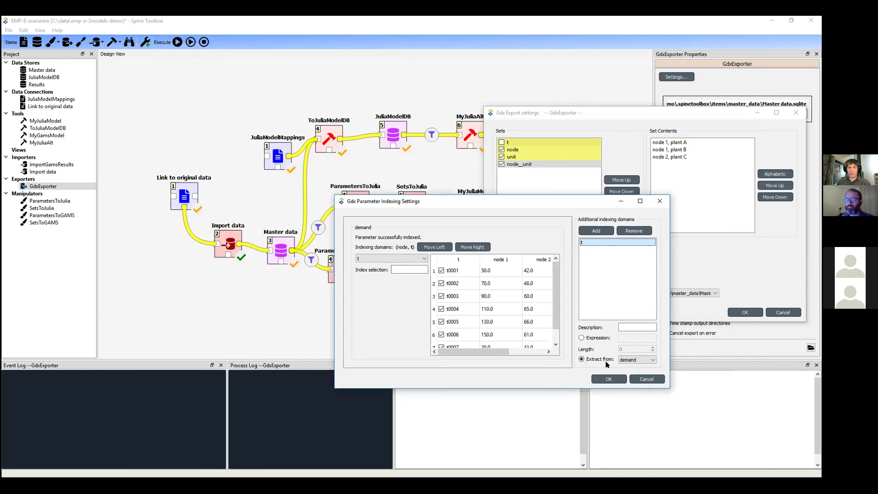
click(645, 379)
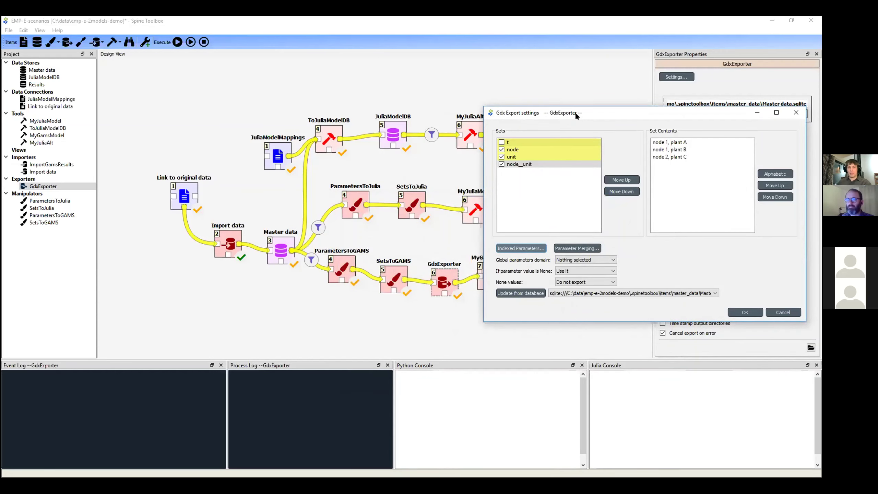
drag(575, 112, 525, 88)
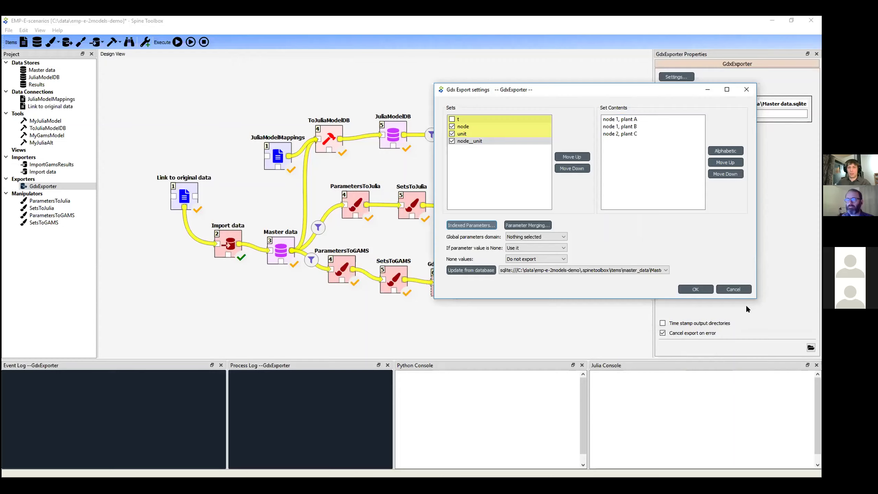
click(729, 289)
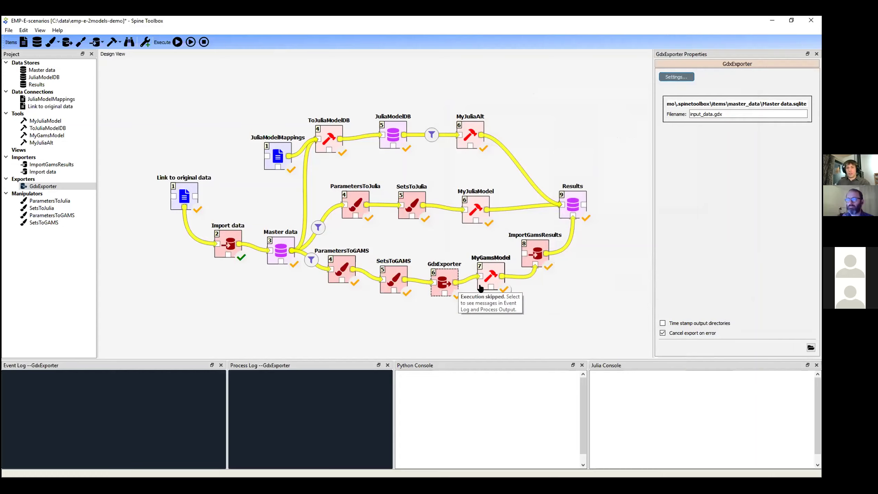
Open the ImportGamsResults specification for output_data.gdx, examine the r_obj and r_balance_marg mappings, and minimize the import editor.
mouse_move(502, 287)
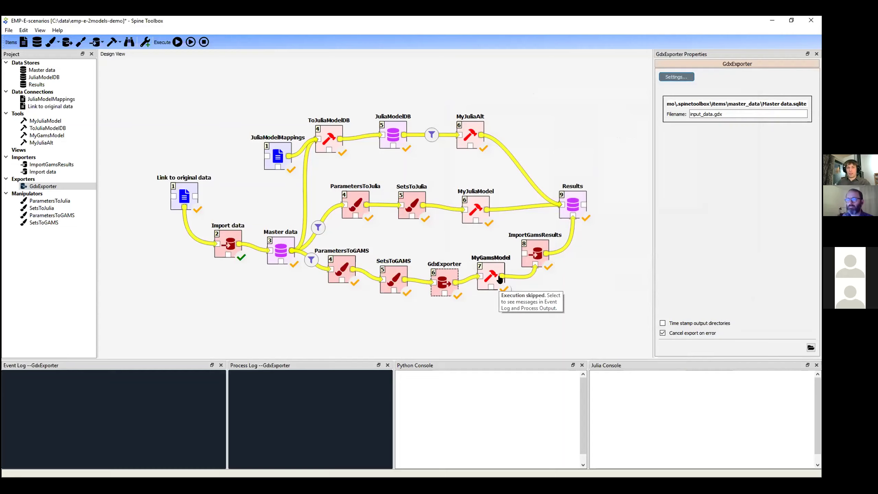
click(542, 245)
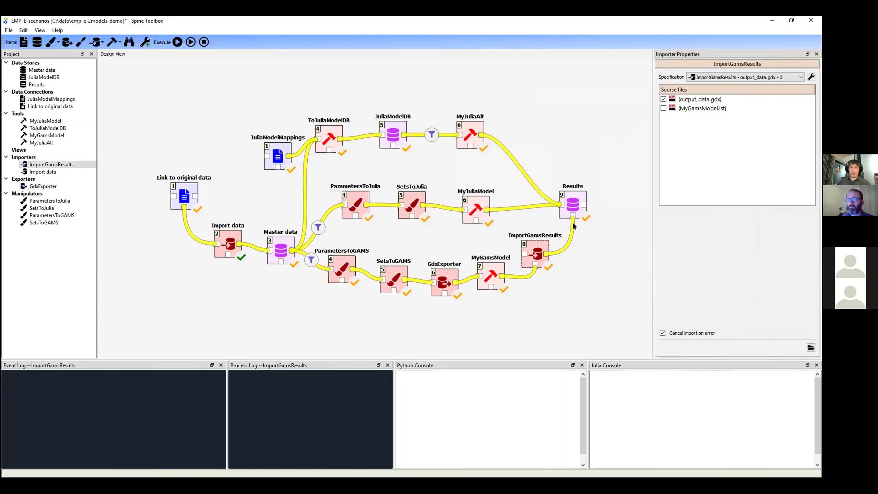
click(712, 98)
click(811, 77)
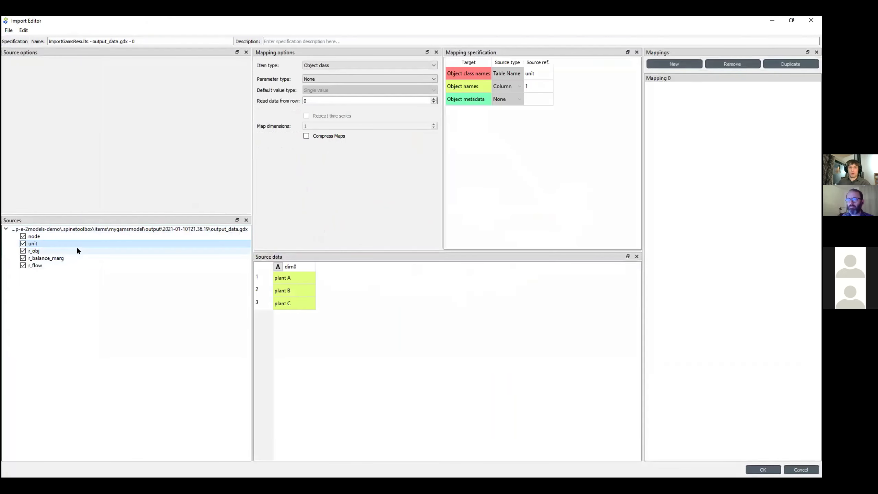
click(75, 251)
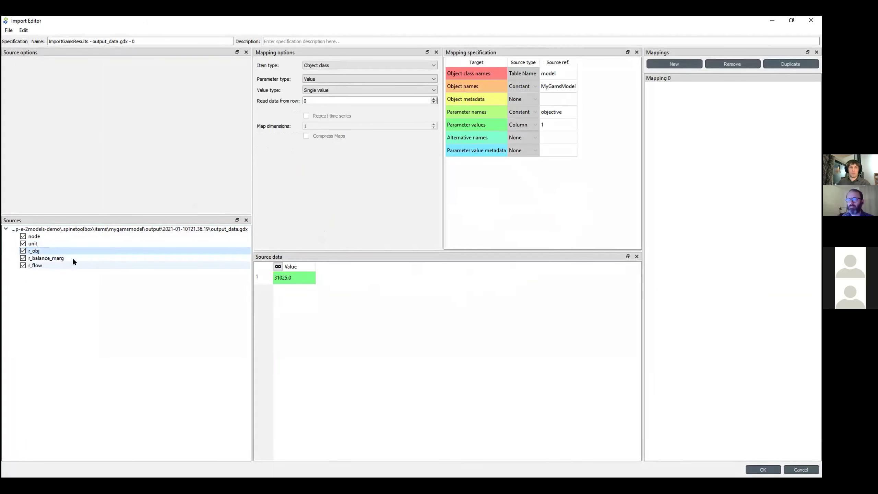
click(72, 258)
click(771, 19)
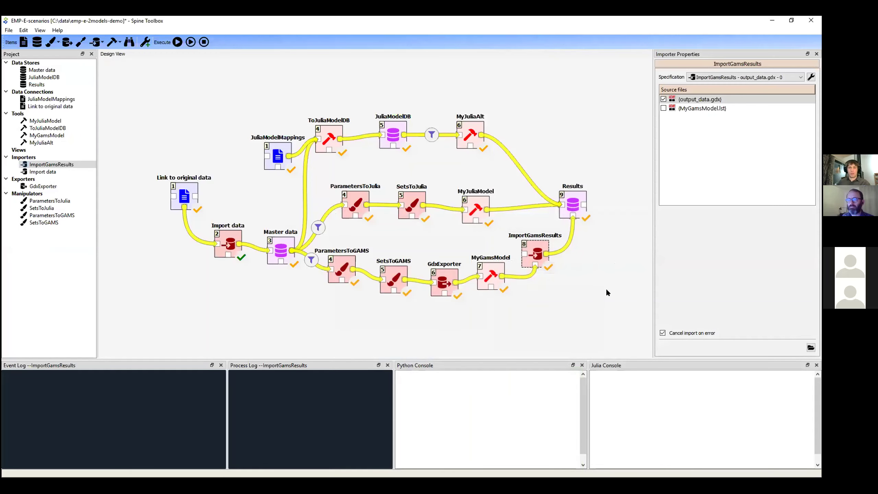
Deselect the importer and view the properties of JuliaModelMappings and ParametersToJulia to compare the two Julia routes.
click(611, 284)
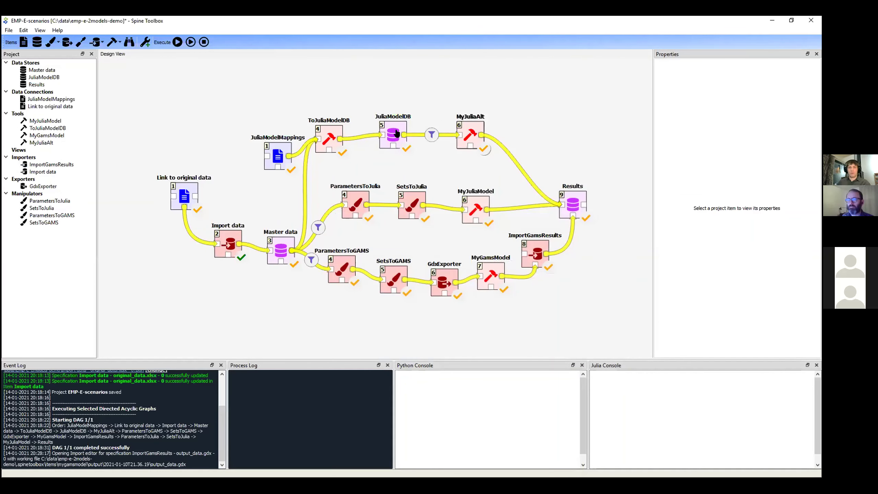
click(273, 152)
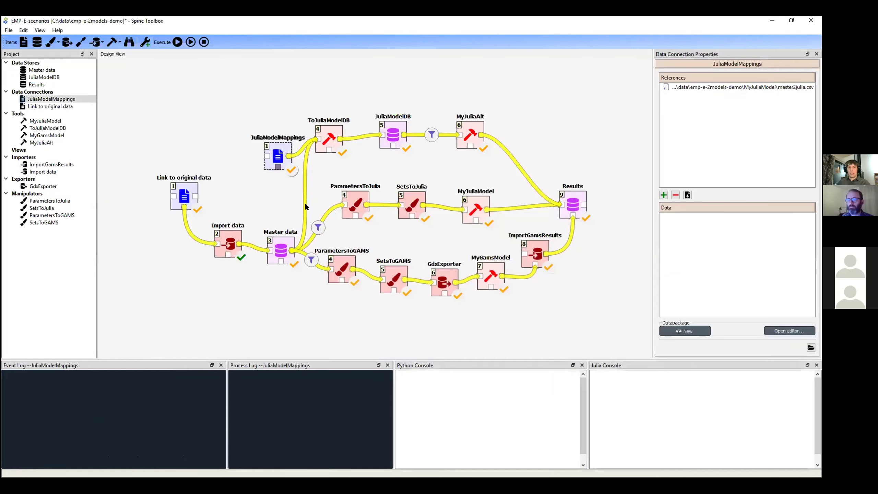
click(351, 204)
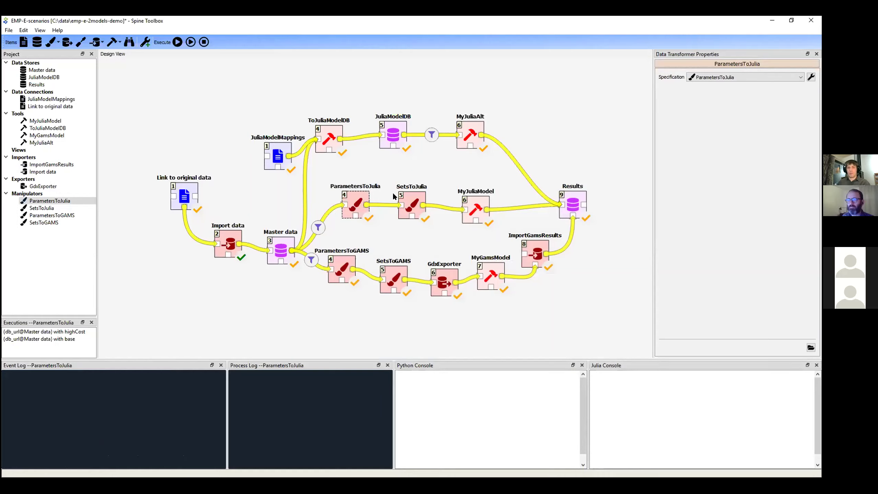
Open the main program file of ToJuliaModelDB's SpineDBConverter specification in PyCharm and dismiss the Tip of the Day.
mouse_move(333, 136)
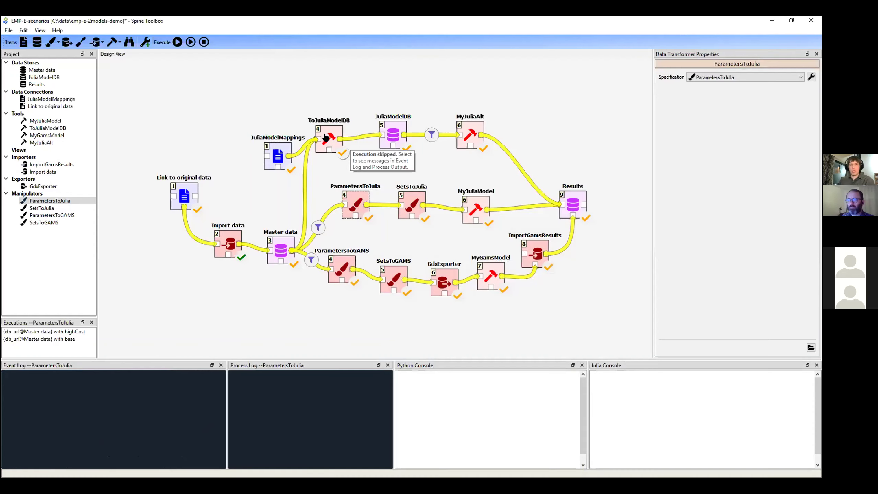
click(330, 138)
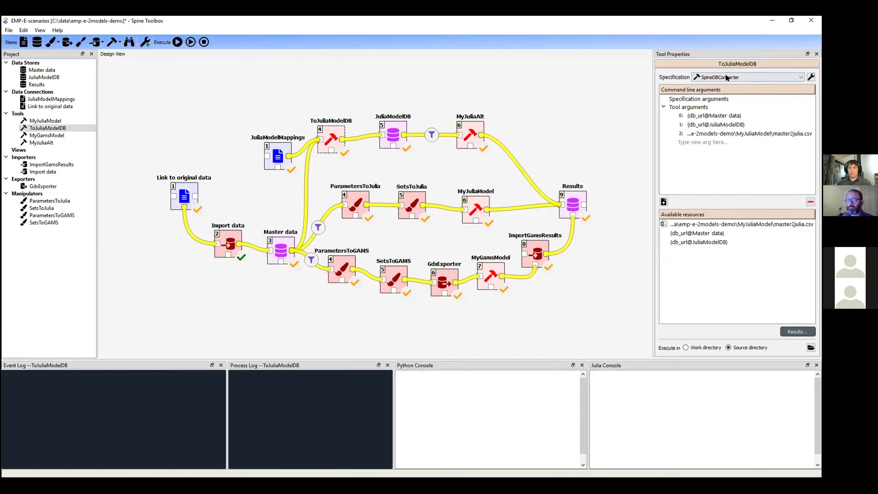
click(810, 77)
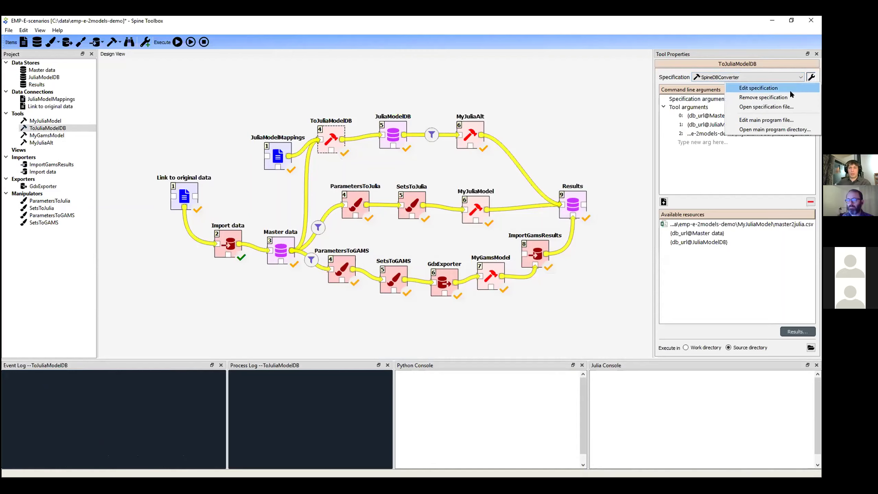
click(779, 119)
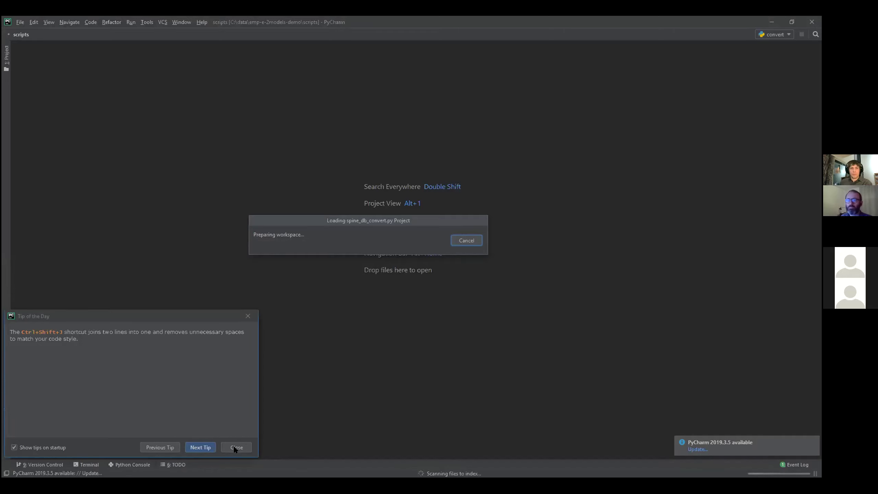
click(234, 446)
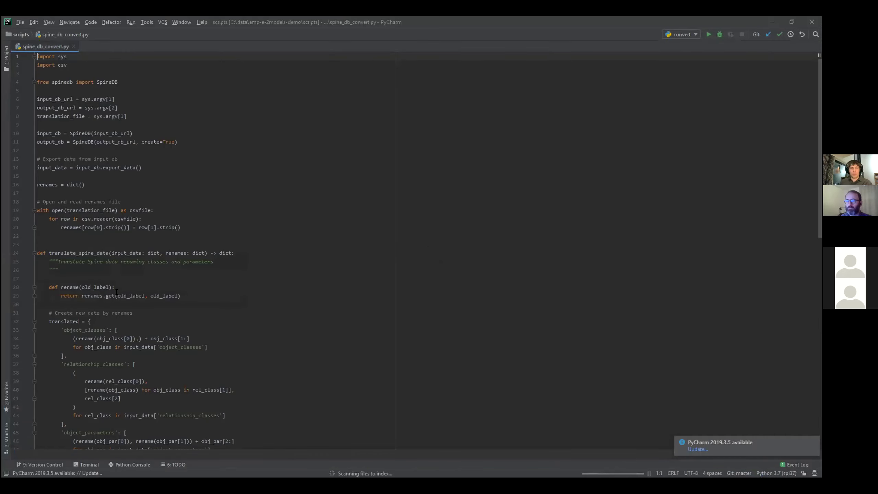
Look through the renaming code in spine_db_convert.py, minimize PyCharm, and show the file referenced by JuliaModelMappings in Spine Toolbox.
scroll(118, 288, down, 4)
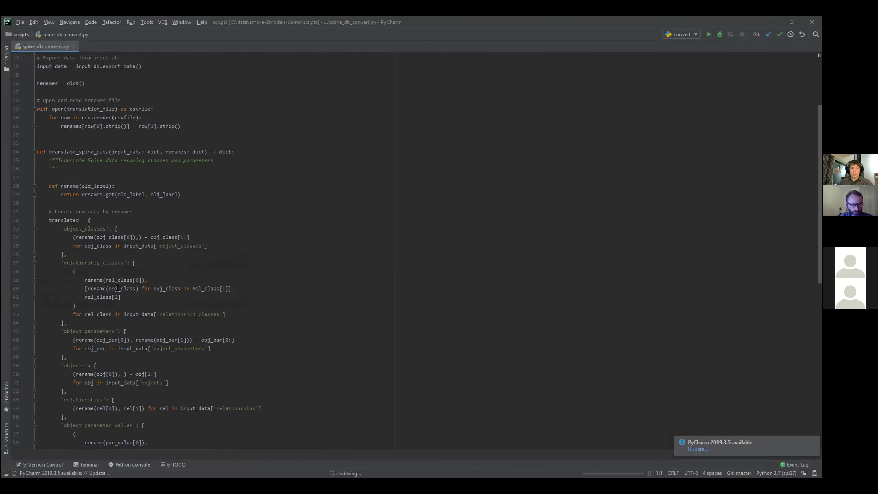
scroll(426, 144, up, 3)
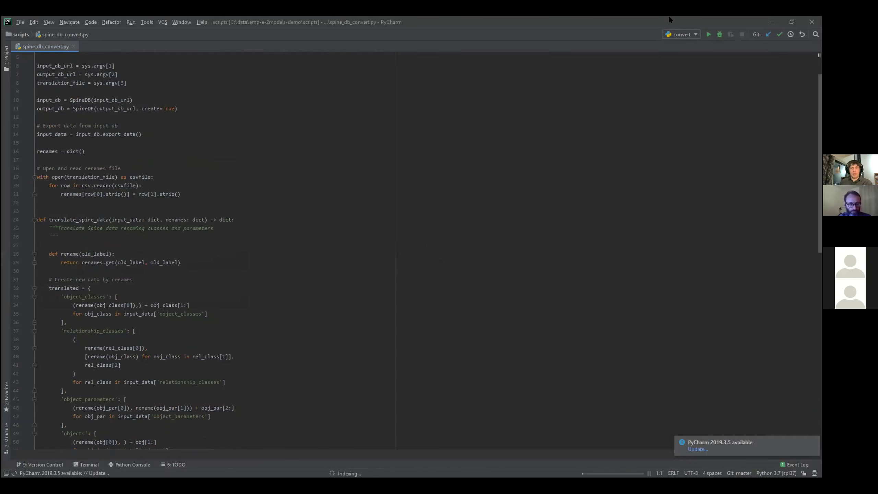
click(771, 22)
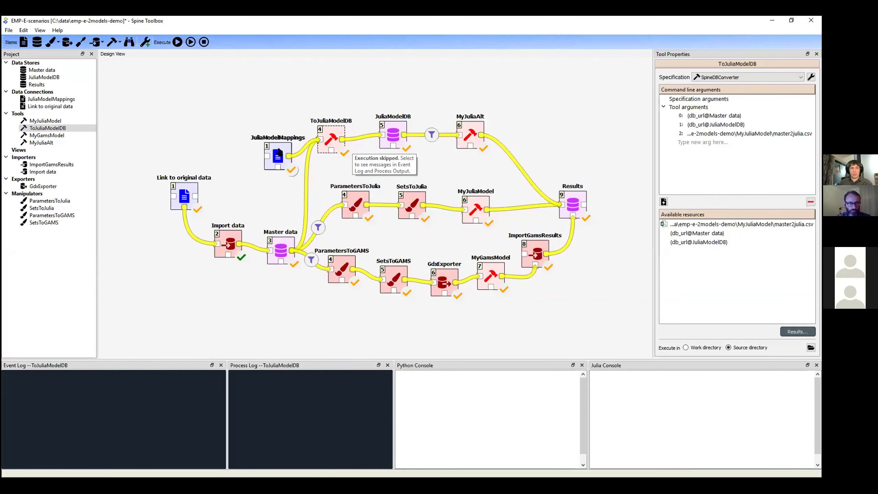
click(279, 152)
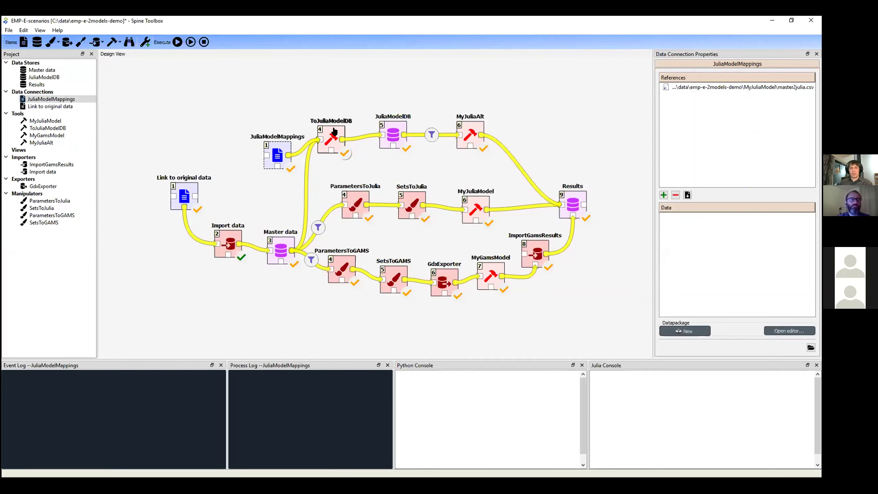
Examine ToJuliaModelDB's tool arguments and available resources, and compare its master2julia.csv resource with the file referenced by JuliaModelMappings.
click(328, 138)
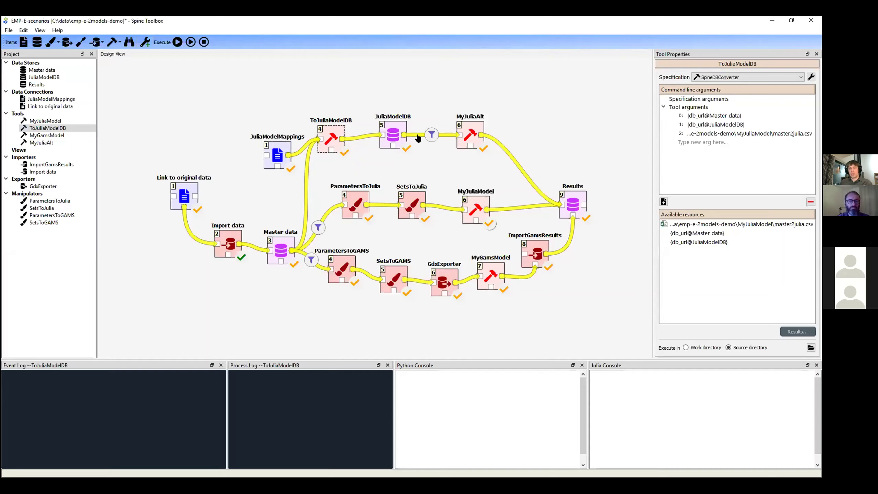
mouse_move(481, 148)
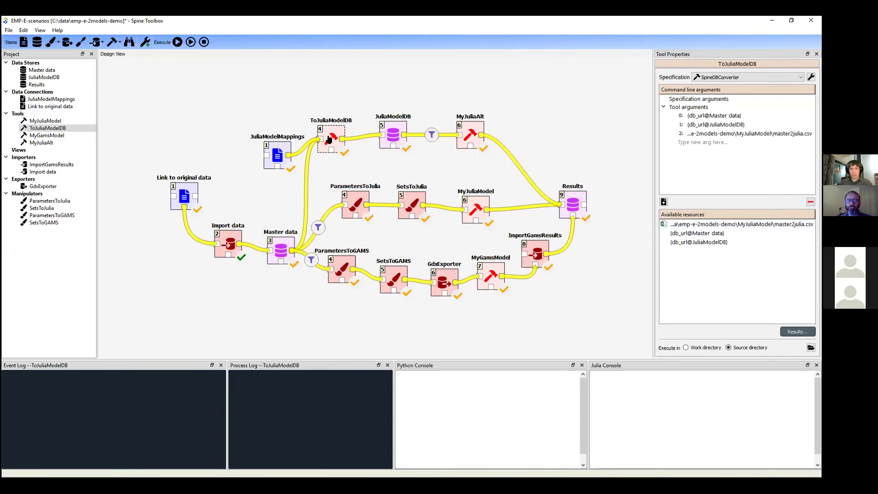
drag(333, 139, 335, 145)
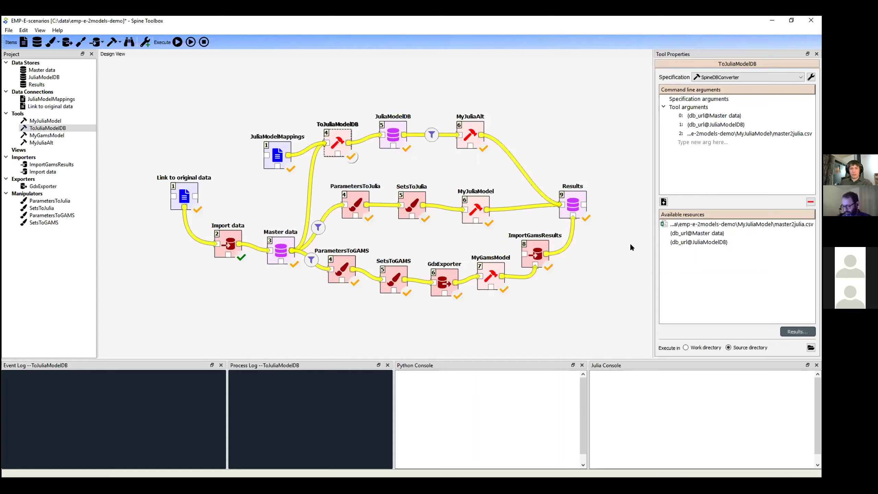
click(714, 225)
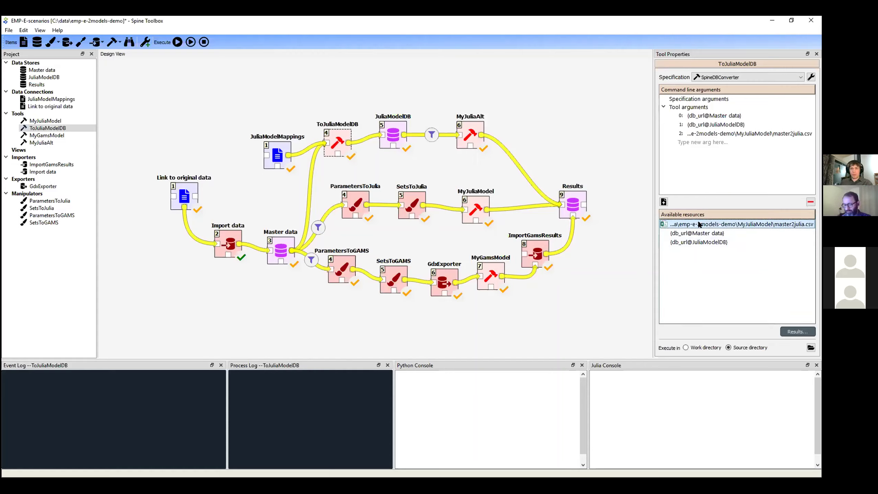
click(267, 148)
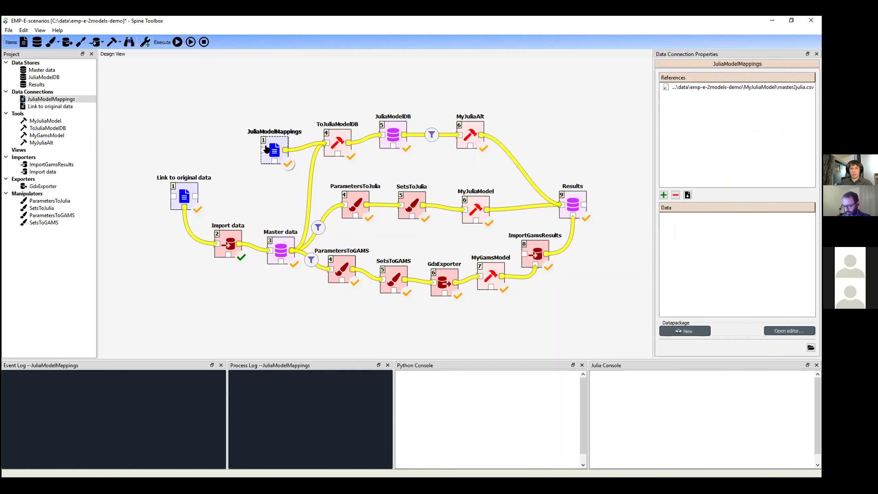
Add the JuliaModelDB database URL from the available resources as an extra ToJuliaModelDB tool argument, and remove that argument again.
click(327, 138)
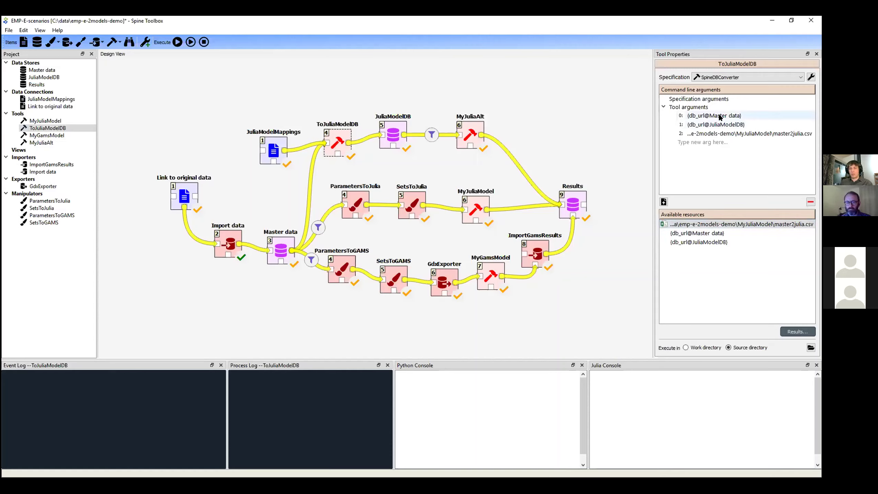
drag(706, 134, 726, 149)
click(713, 143)
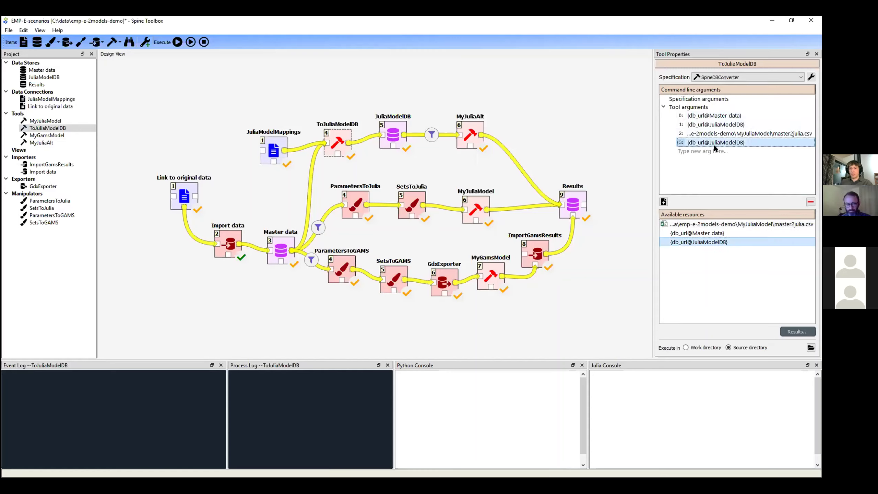
click(811, 203)
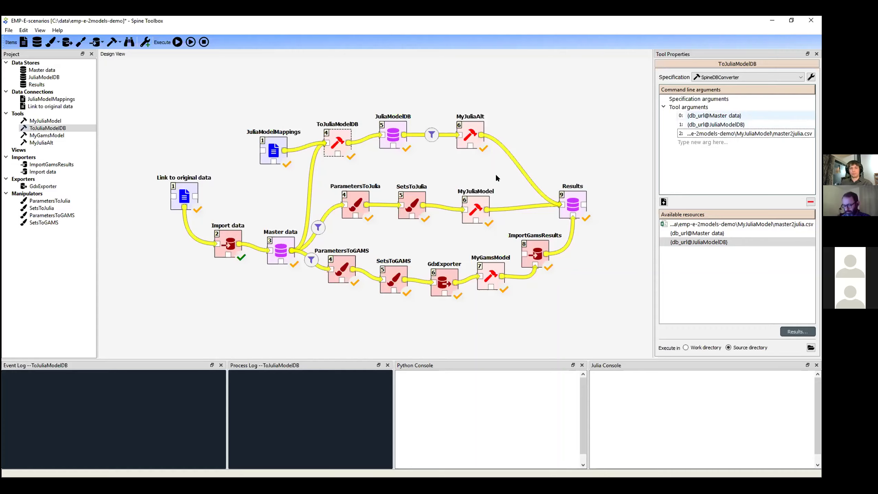
Open the Results data store in the Spine DB Editor, view its model object class, and return to the project window.
click(538, 85)
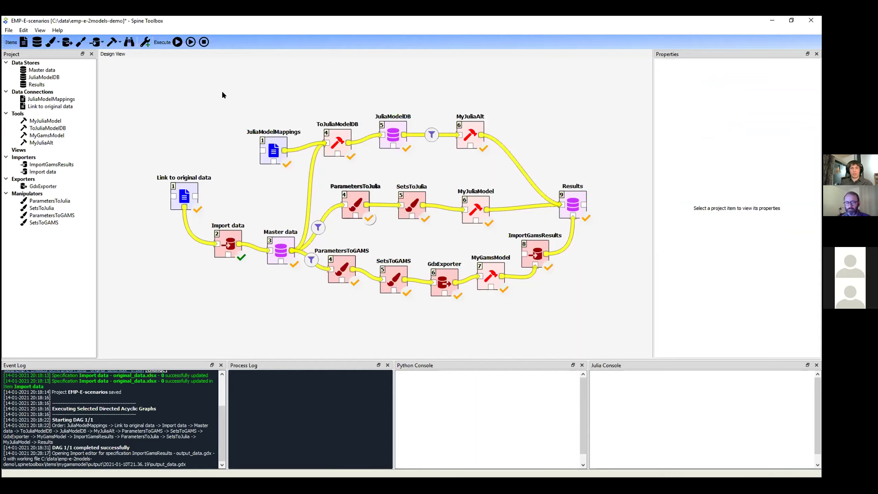
double_click(573, 195)
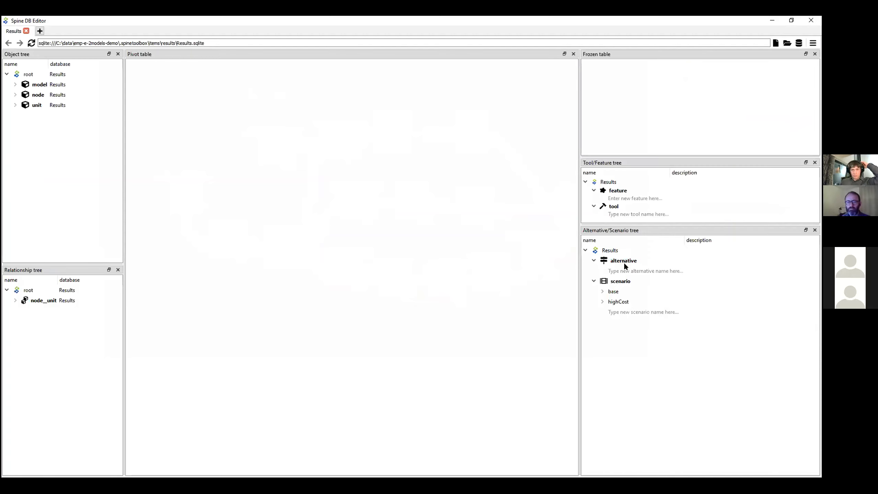
click(39, 87)
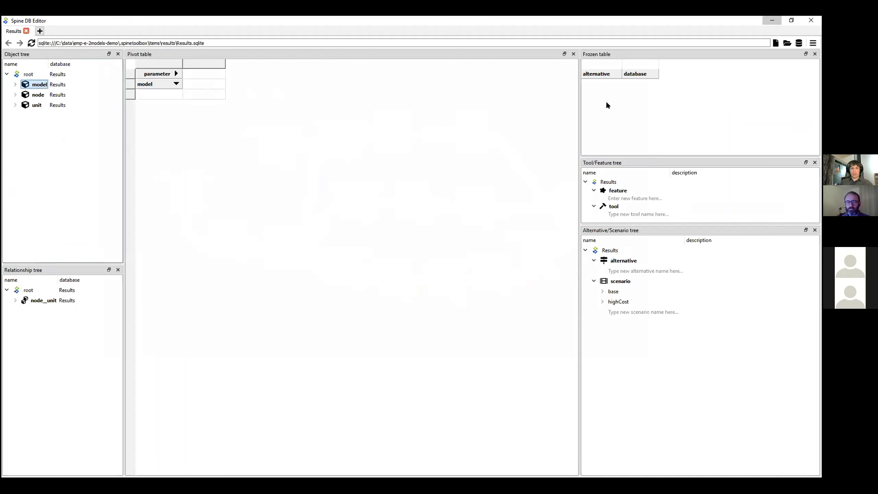
key(alt+Tab)
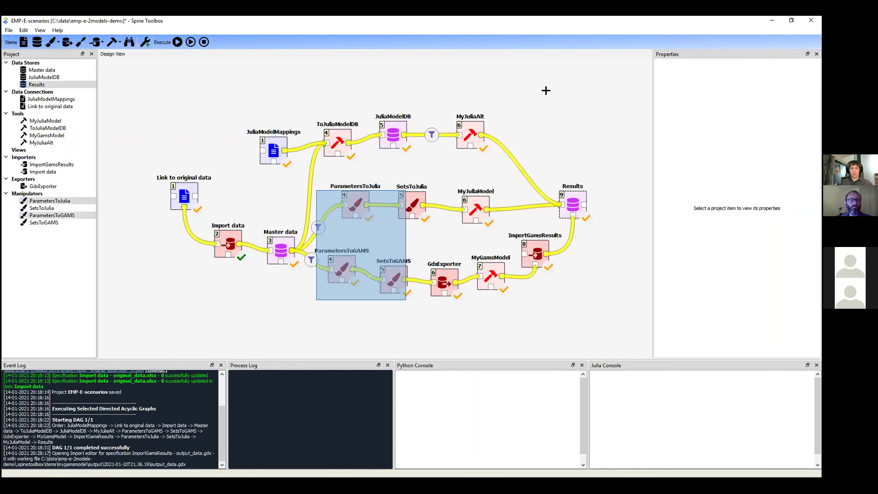
Select all the items downstream of Master data across the three model branches and execute only that selection.
drag(316, 299, 521, 90)
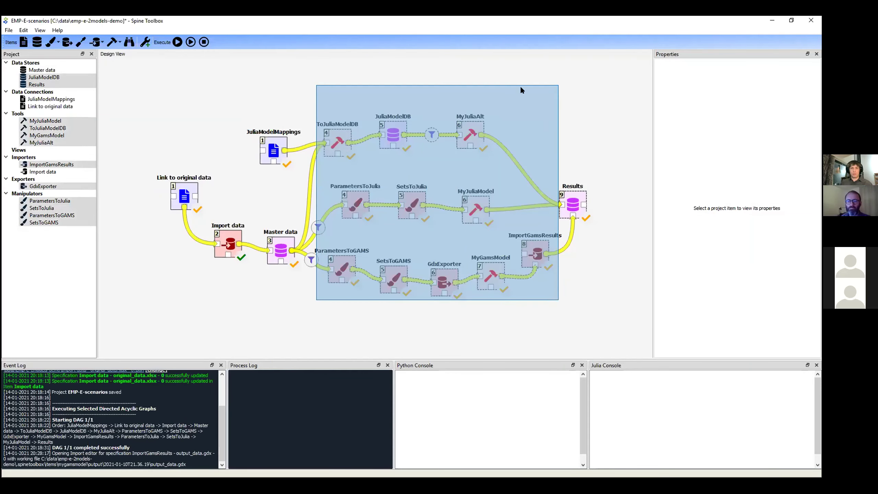
drag(222, 43, 223, 43)
click(190, 41)
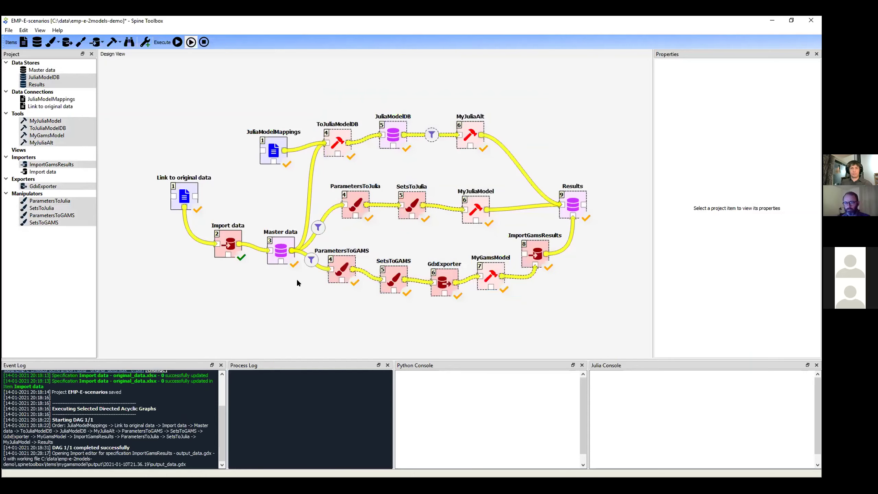
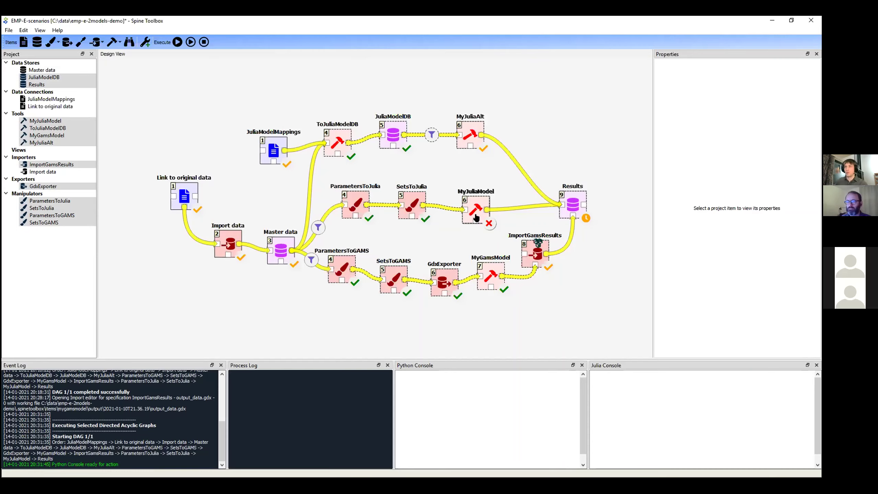
Show the event logs of both MyJuliaModel executions to check how each filtered run went.
click(475, 217)
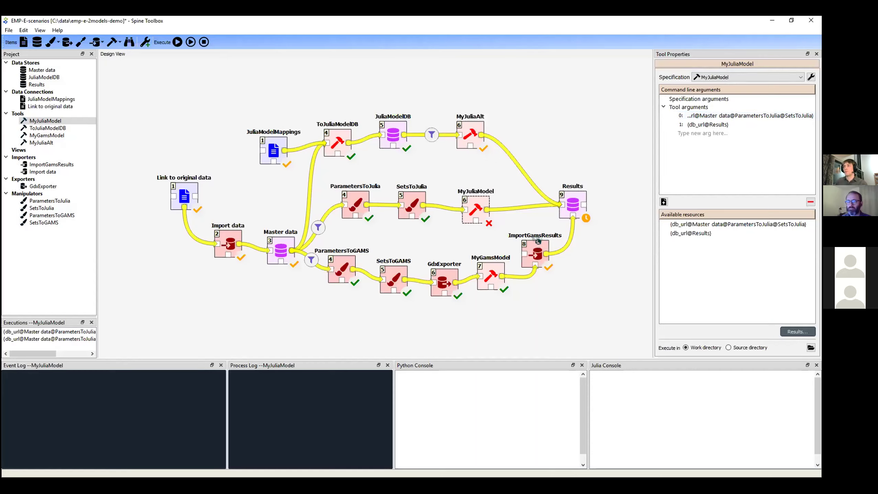
click(21, 334)
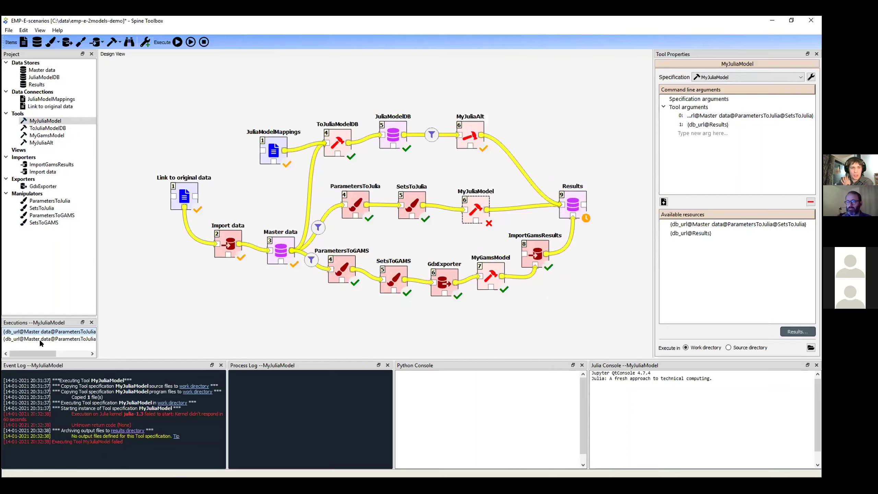
key(Down)
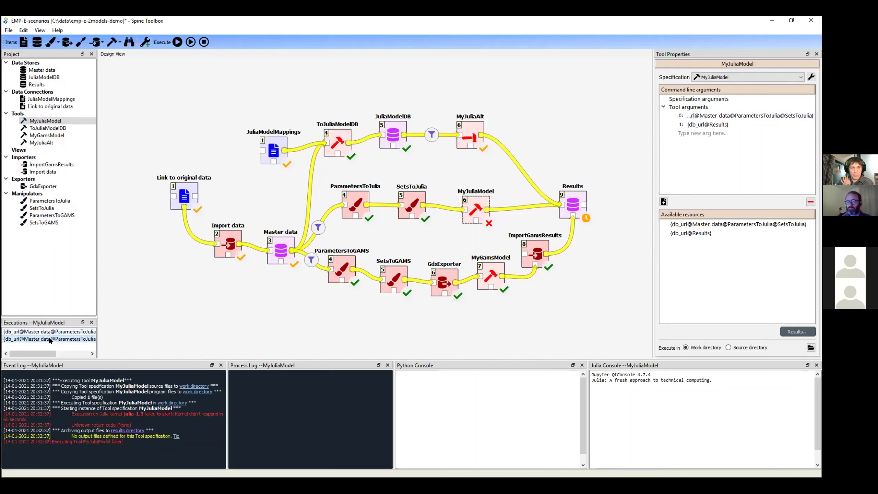
Examine MyJuliaModel's highCost and base executions, widening the Executions pane to read their full names and checking the event log and Julia console.
key(Up)
click(50, 341)
click(473, 208)
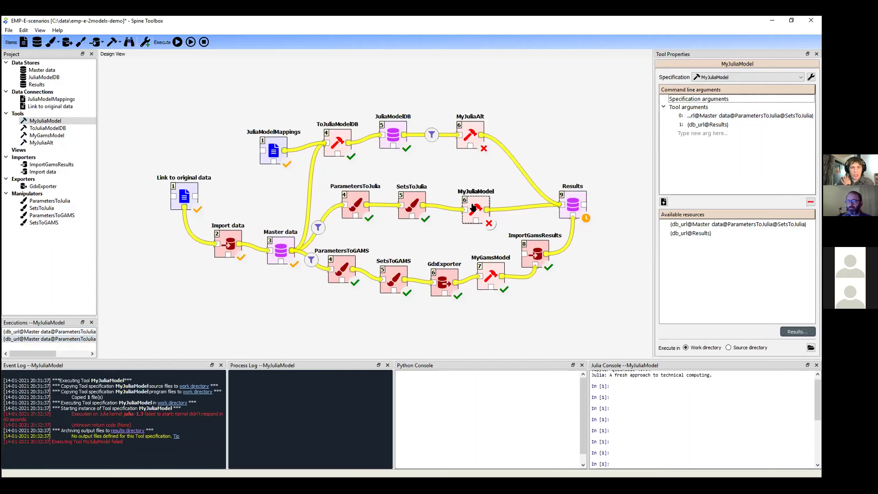
click(31, 331)
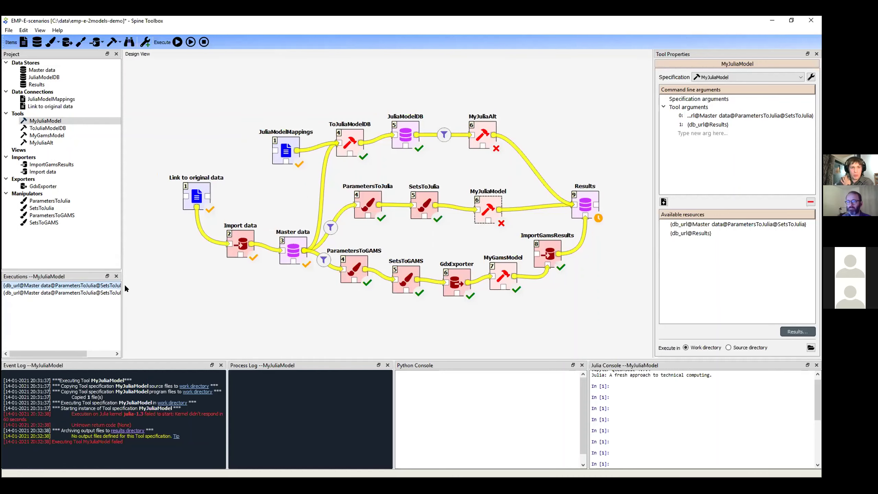
drag(121, 284, 189, 286)
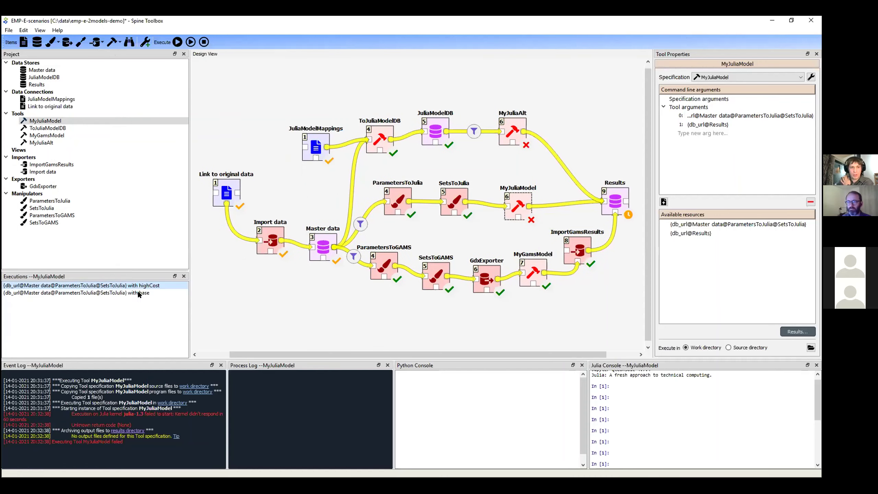
click(139, 294)
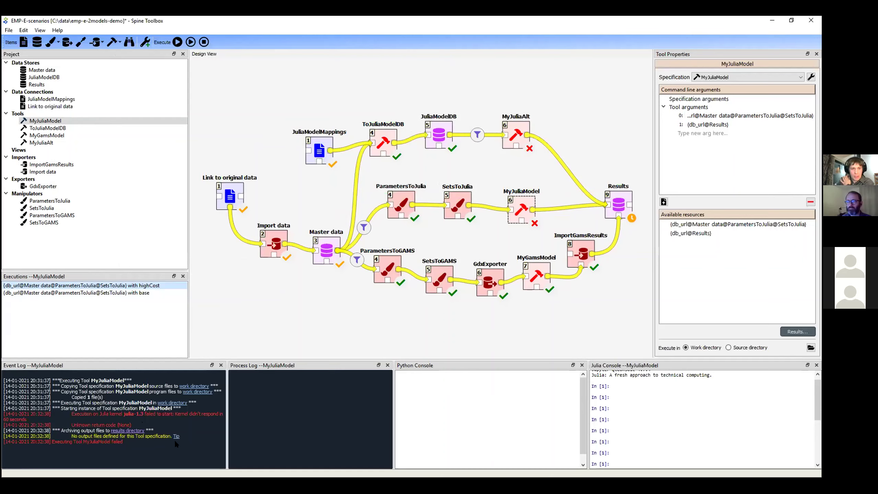
scroll(684, 395, up, 1)
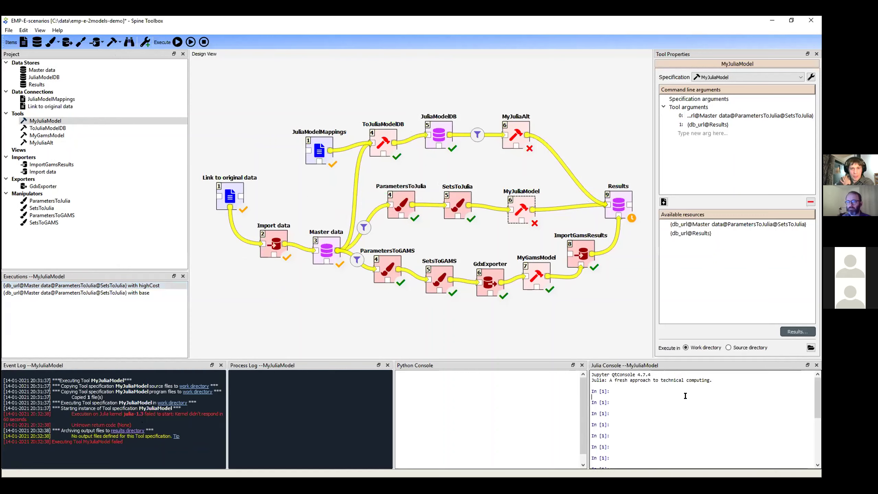
scroll(686, 398, down, 2)
scroll(688, 401, up, 2)
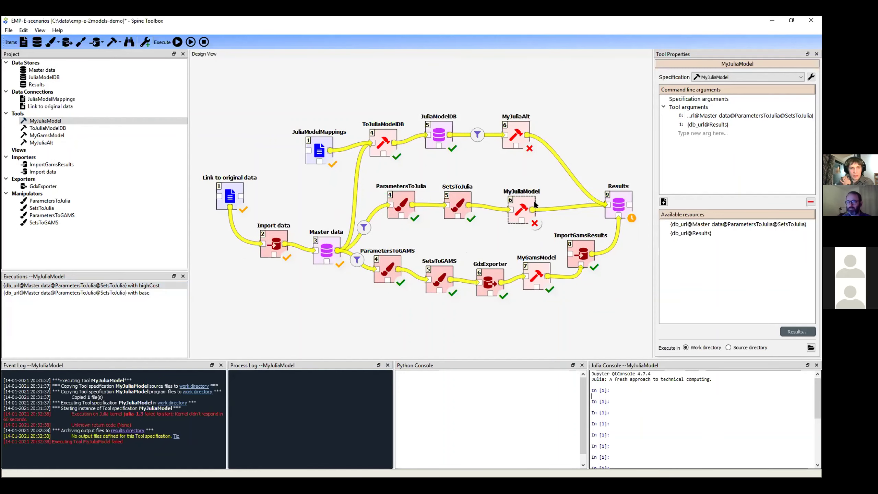
Save the project, execute the MyJuliaModel tool again and check its include command in the Julia console.
click(539, 235)
click(520, 210)
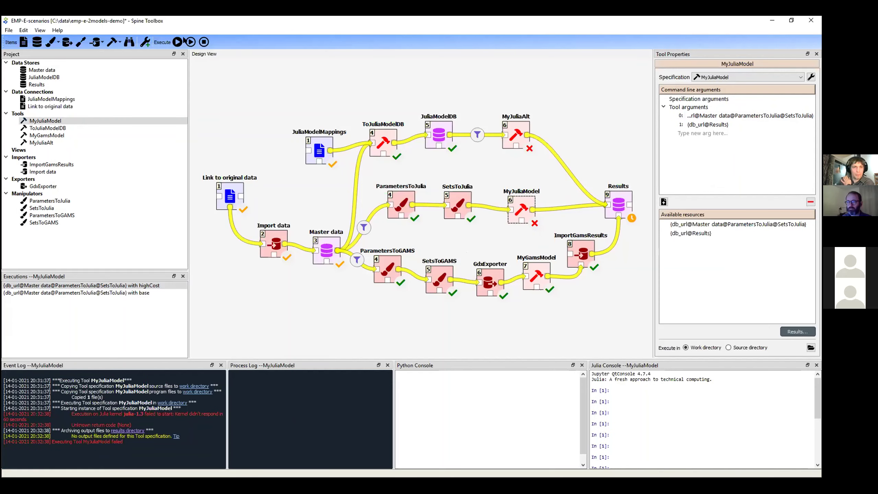
key(ctrl+s)
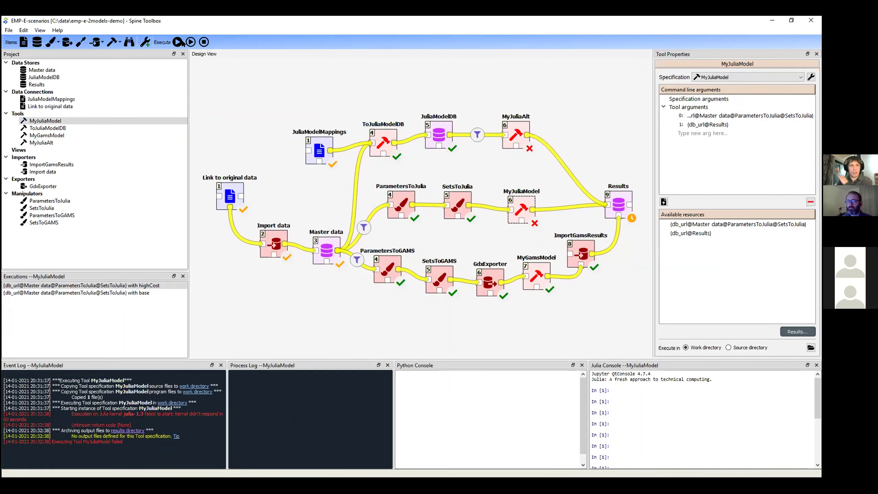
click(181, 42)
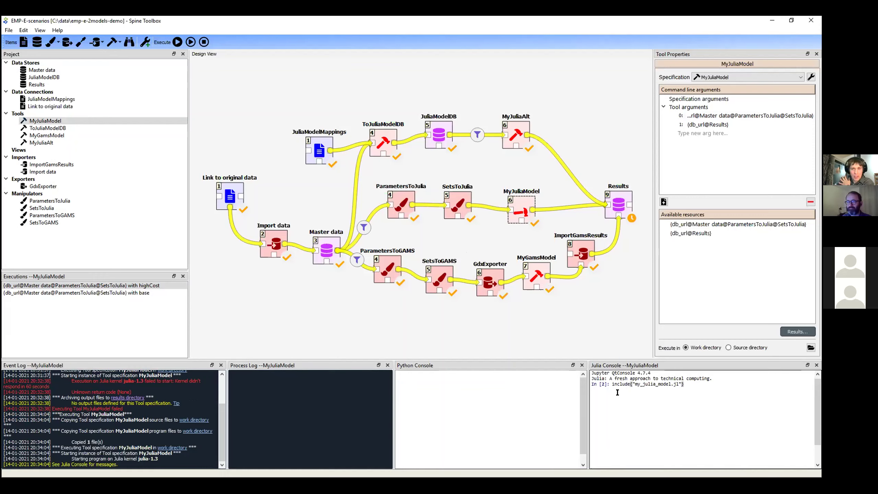
drag(587, 389, 587, 381)
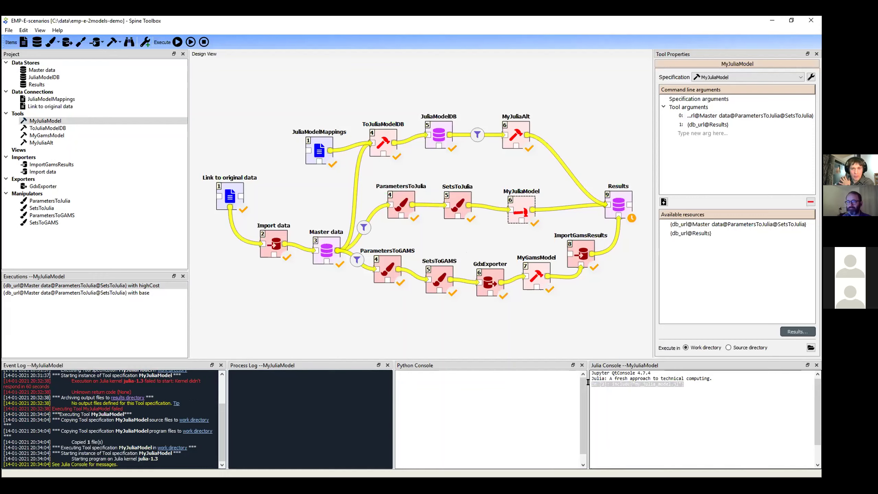
click(723, 416)
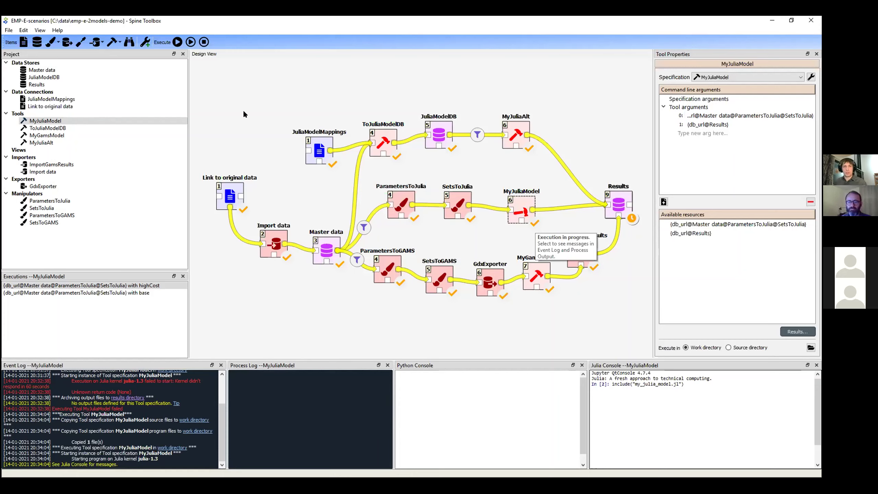
Switch to the Spine DB Editor for the Results database, reload its data and expand the model class to select MyGamsModel.
click(330, 242)
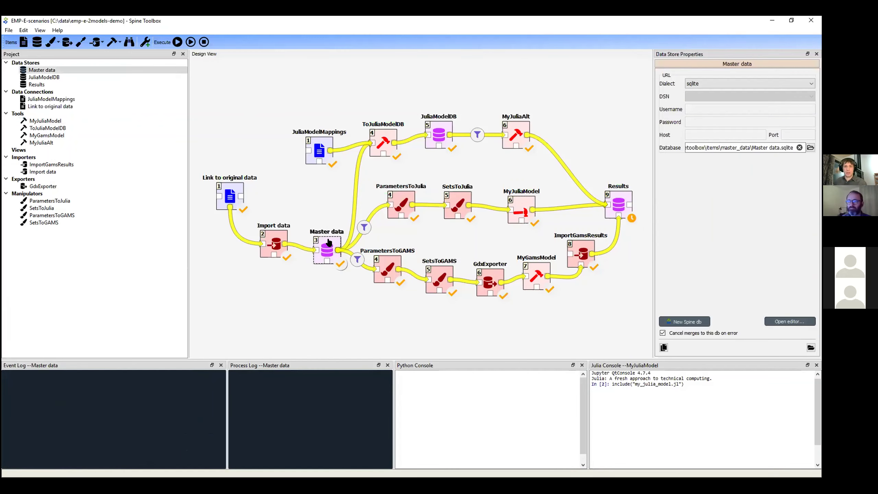
click(313, 205)
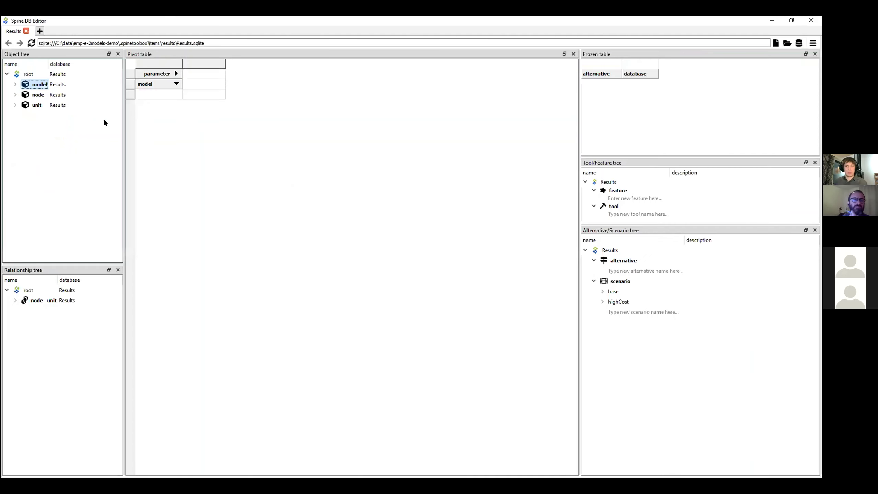
click(31, 44)
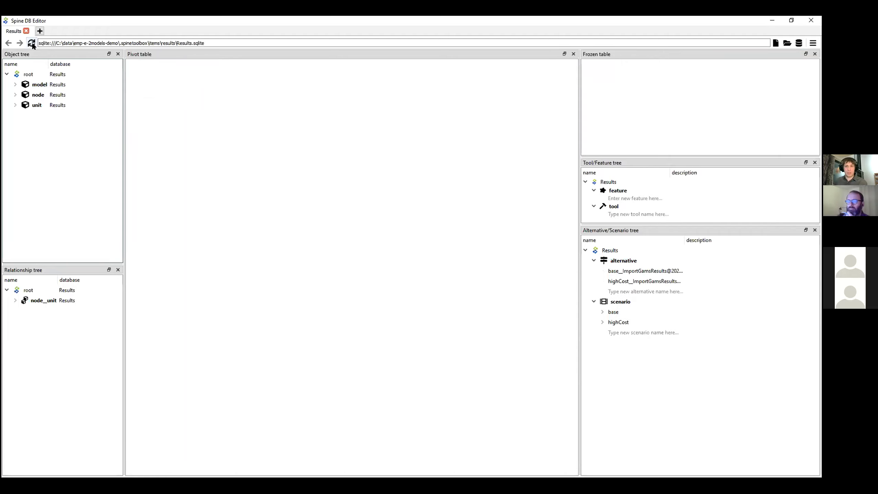
click(14, 84)
click(51, 96)
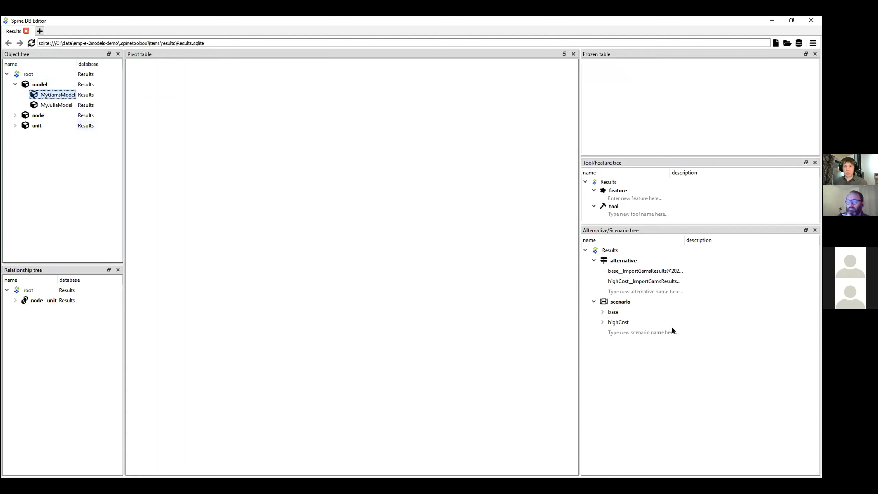
Widen the name column of the alternative tree and rename the base ImportGamsResults alternative as base__GAMS.
click(658, 270)
drag(685, 240, 705, 240)
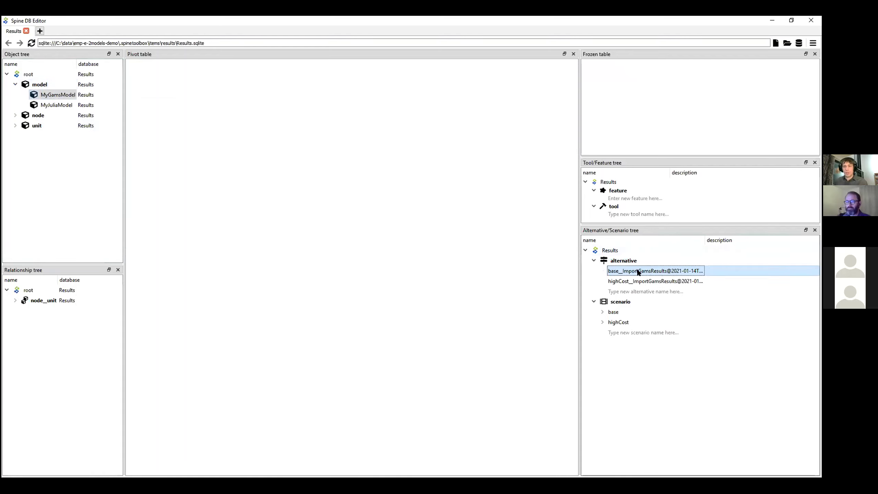
key(F2)
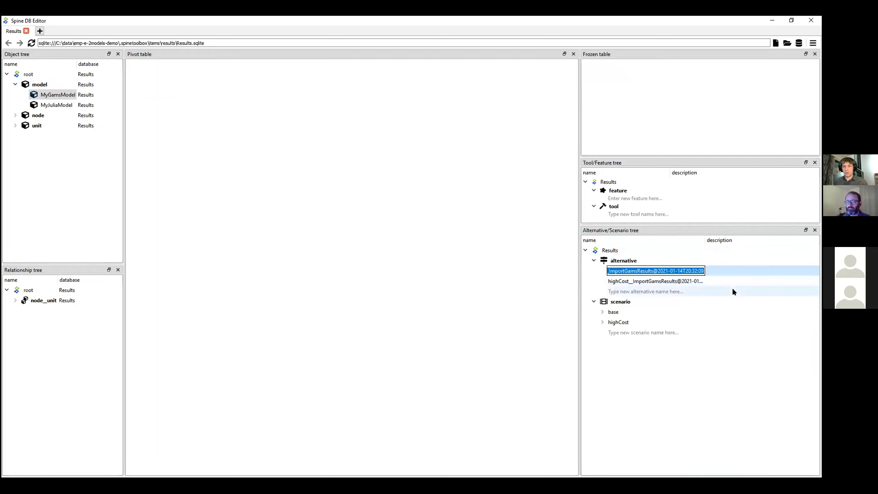
key(Home)
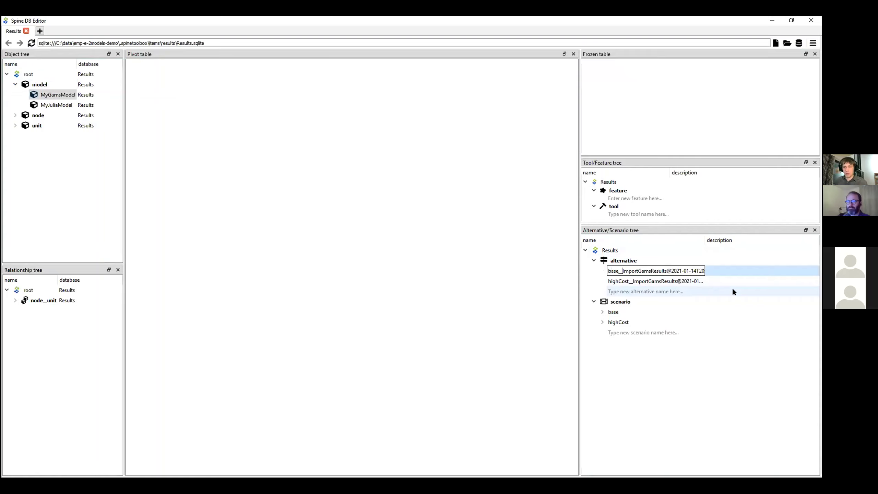
key(shift+End)
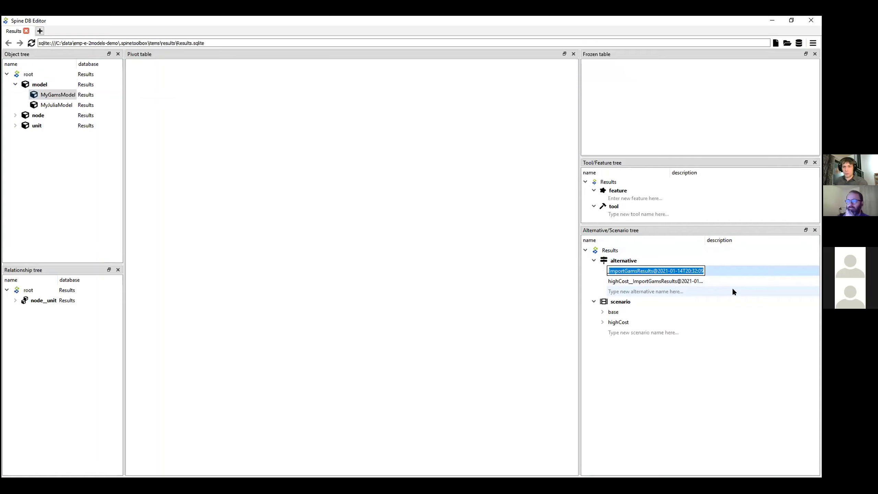
text(GAMS)
key(Return)
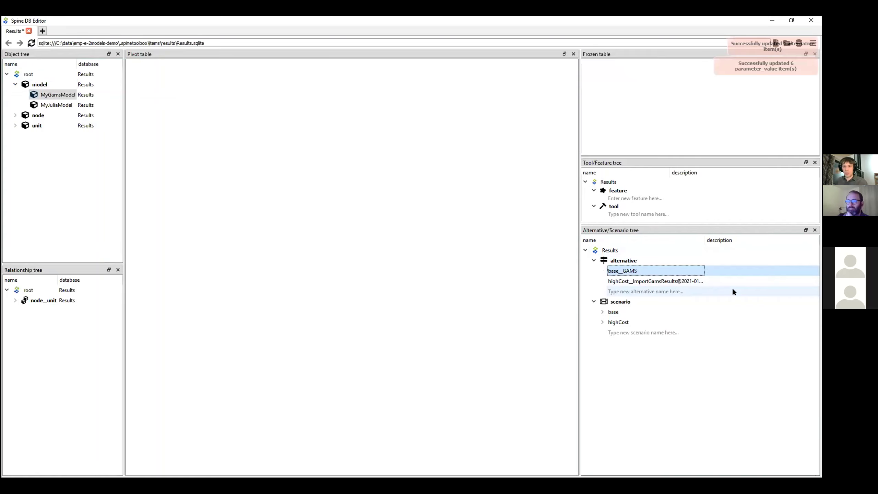
Rename the highCost ImportGamsResults alternative as highCost__GAMS.
key(Down)
key(F2)
key(Right)
key(Right)
key(Right)
key(Right)
key(Right)
key(Right)
key(Right)
key(Right)
key(Right)
key(Right)
key(Right)
key(Right)
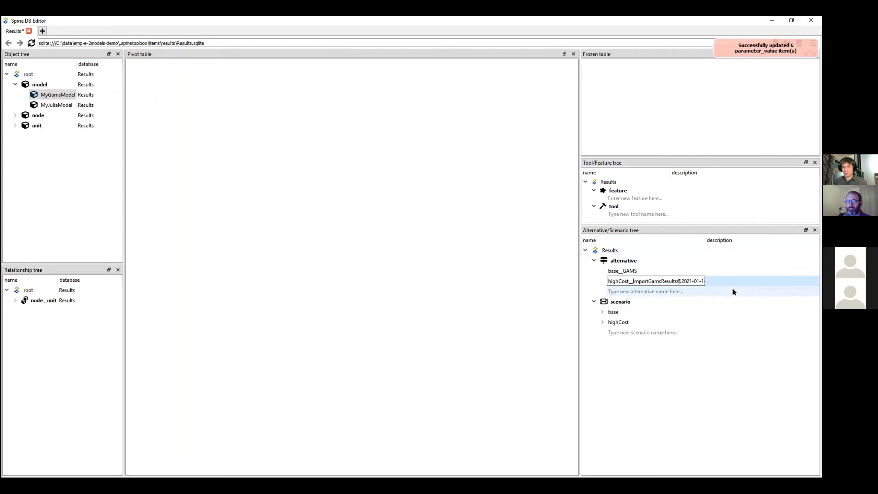
key(BackSpace)
key(BackSpace)
key(shift+End)
key(Delete)
text(HGA)
key(BackSpace)
key(BackSpace)
key(BackSpace)
text(GAMS)
key(Return)
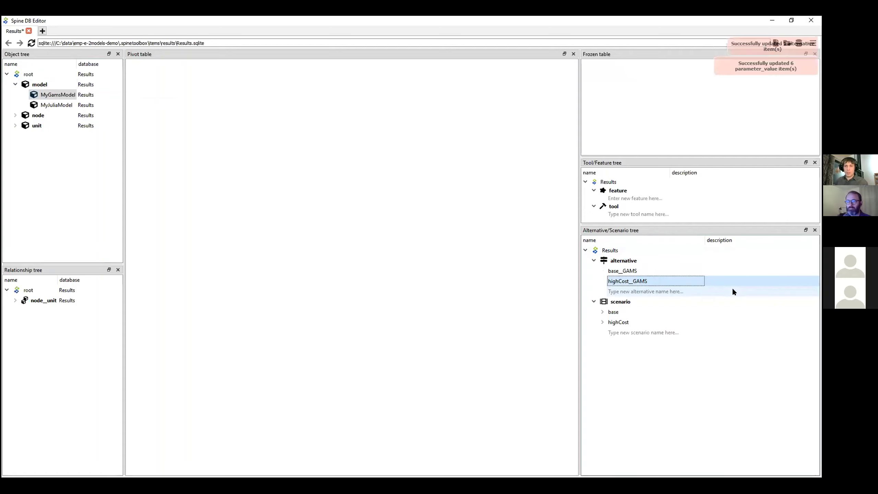
Select the model class and switch the Results database editor to the stacked style.
click(44, 86)
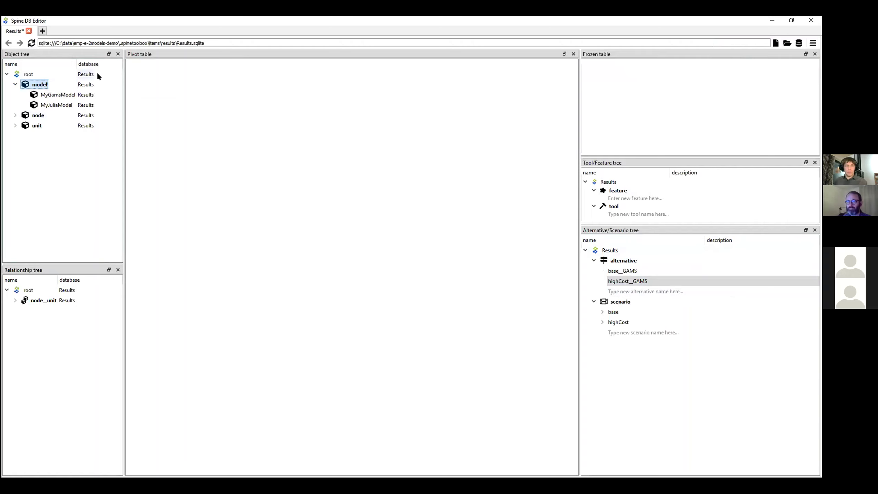
click(813, 43)
mouse_move(776, 83)
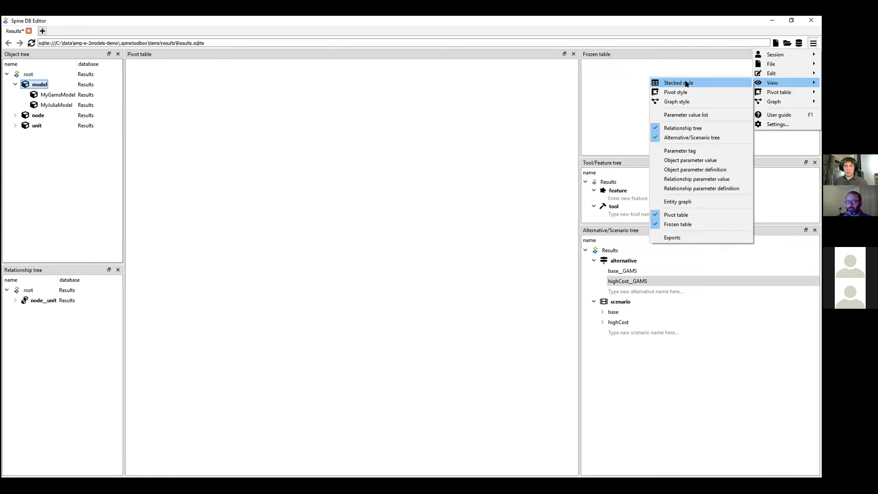
key(Return)
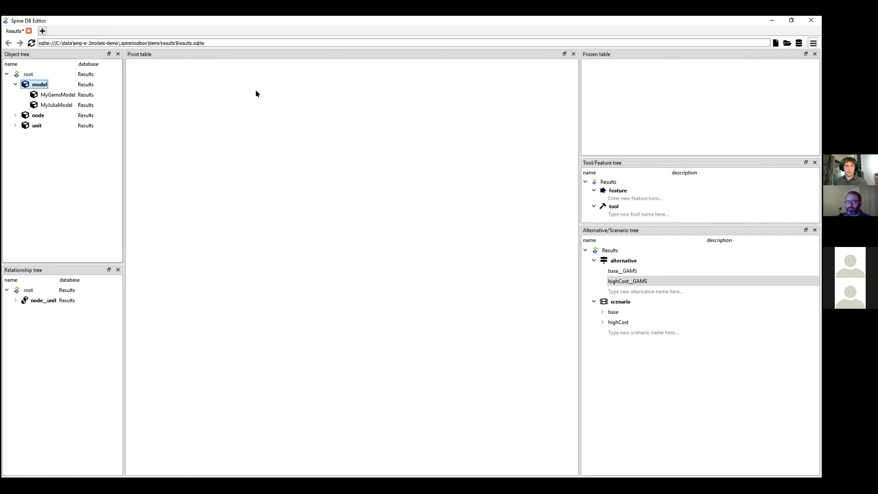
Compare the model's objective values and the nodes' price entries across all alternatives, widening the parameter table columns as needed.
double_click(32, 85)
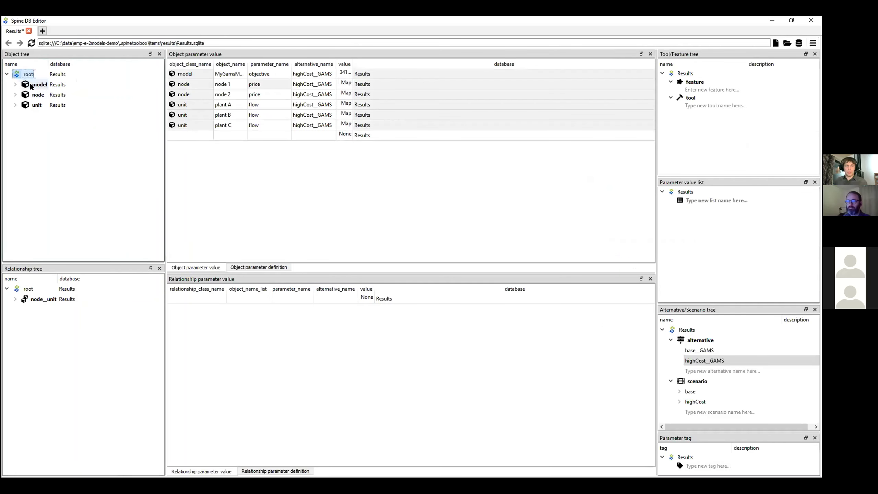
click(697, 341)
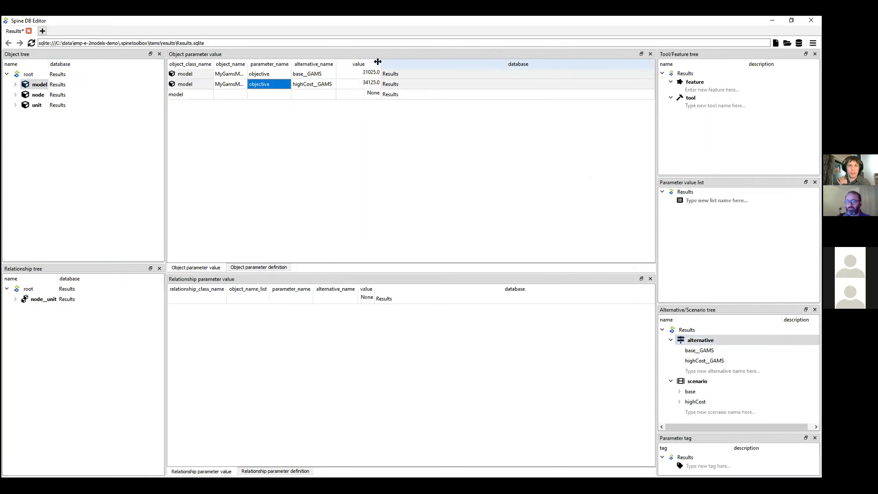
click(364, 75)
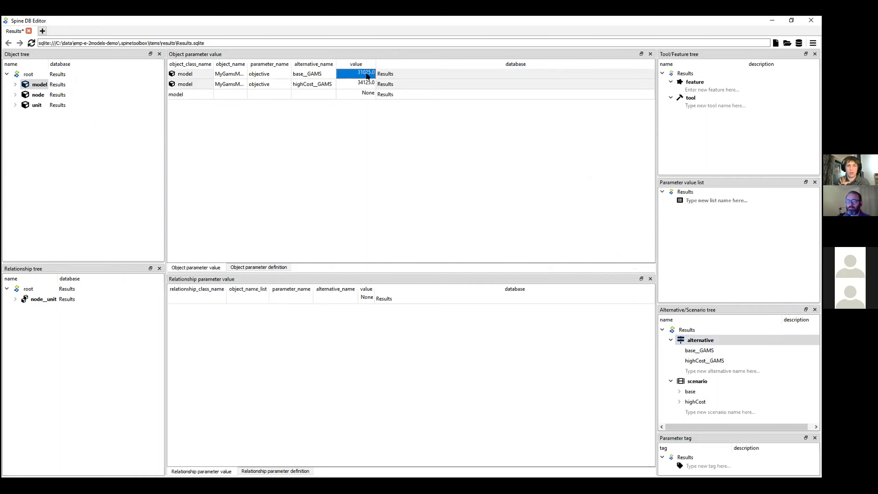
click(365, 85)
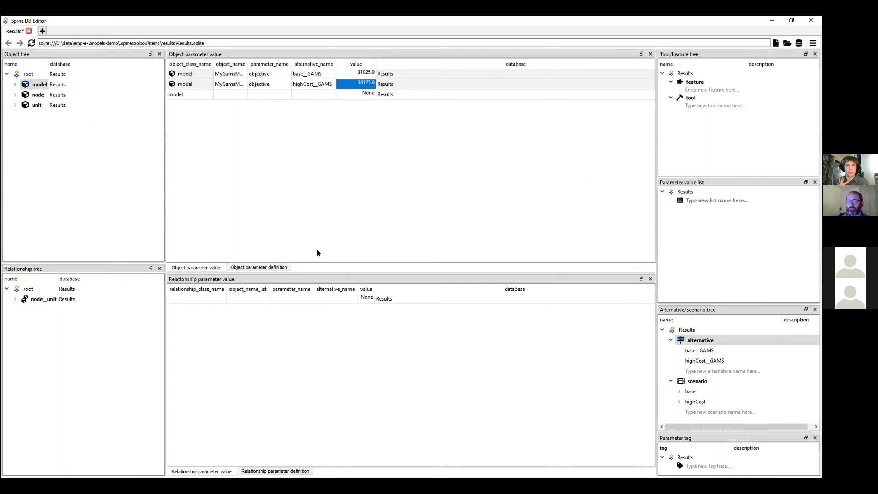
double_click(247, 64)
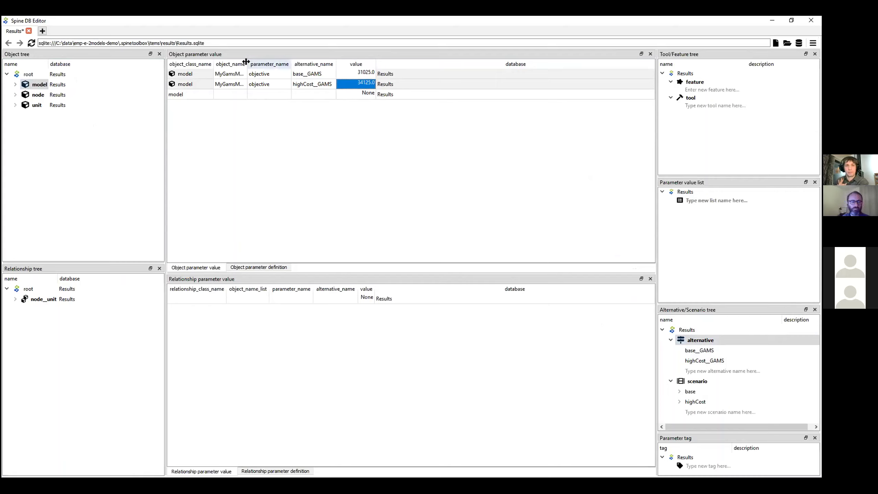
click(33, 94)
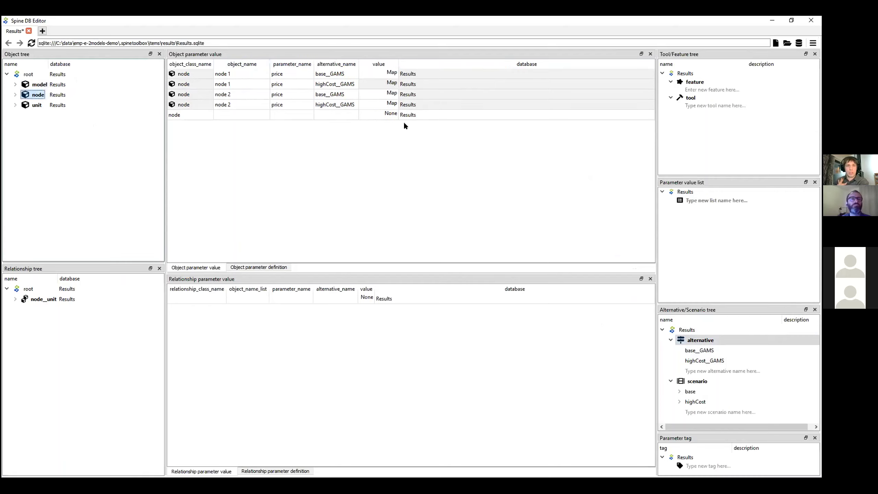
drag(395, 61, 425, 62)
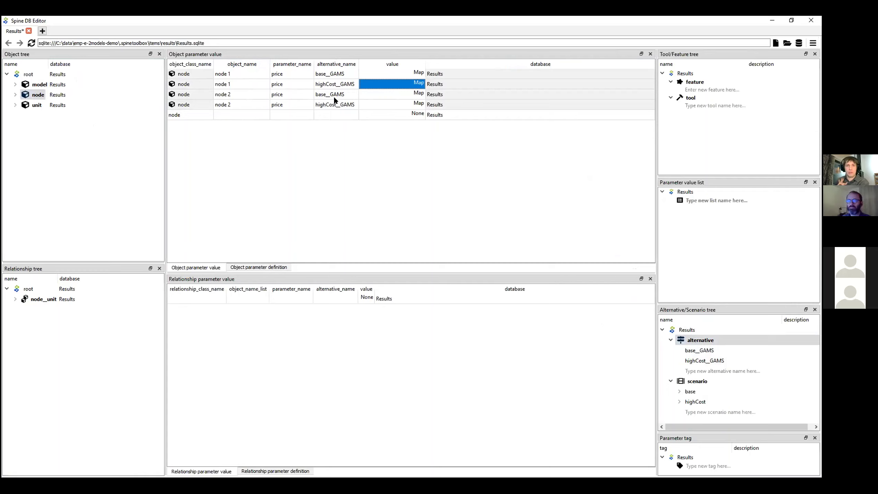
Switch to the parameter value pivot table and select the model class in the object tree.
click(813, 43)
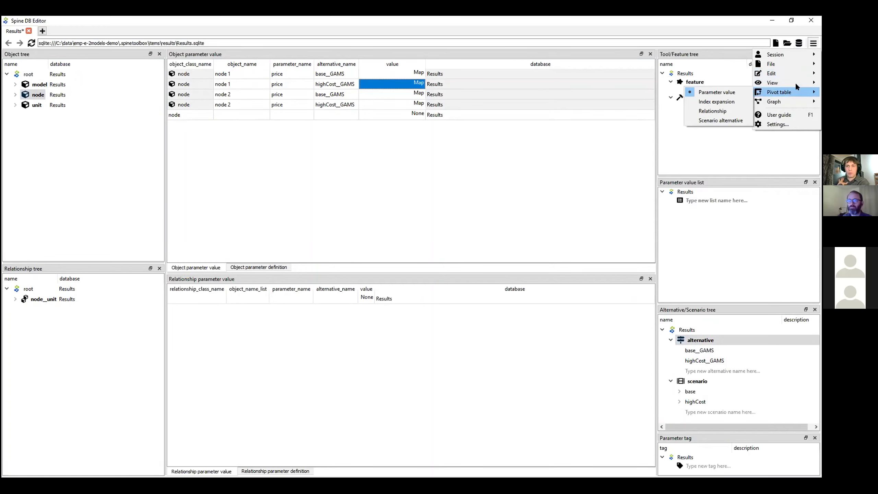
click(718, 91)
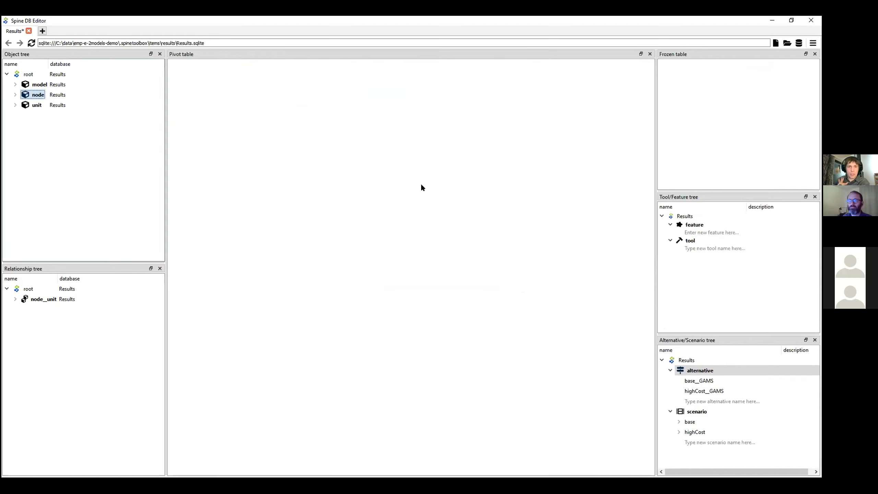
key(Up)
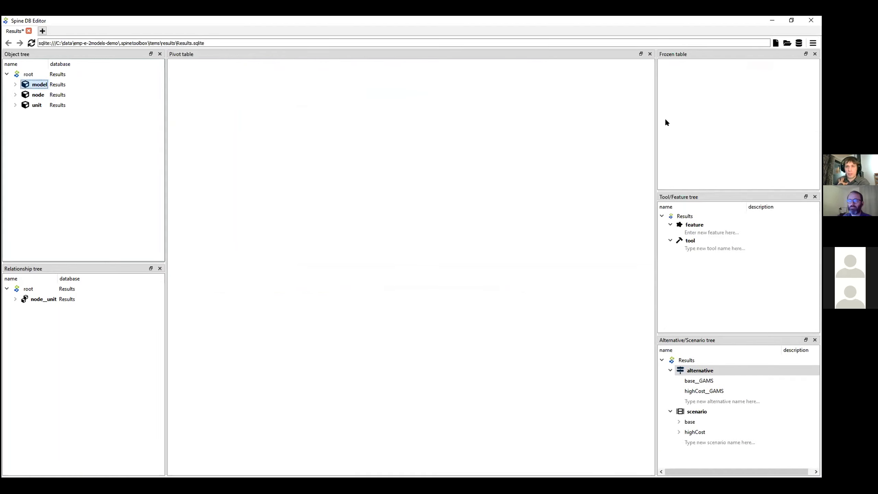
Display the model class's objective values in the pivot table for the base__GAMS alternative.
click(694, 372)
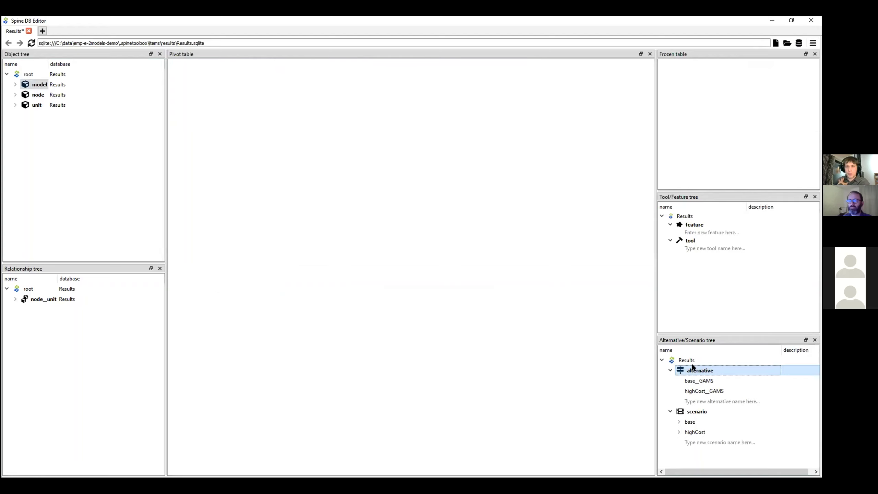
click(28, 74)
key(Down)
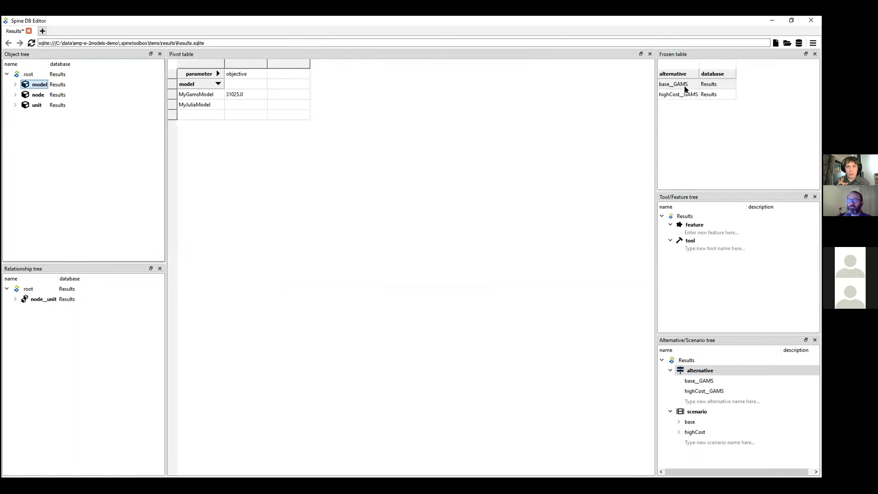
click(684, 86)
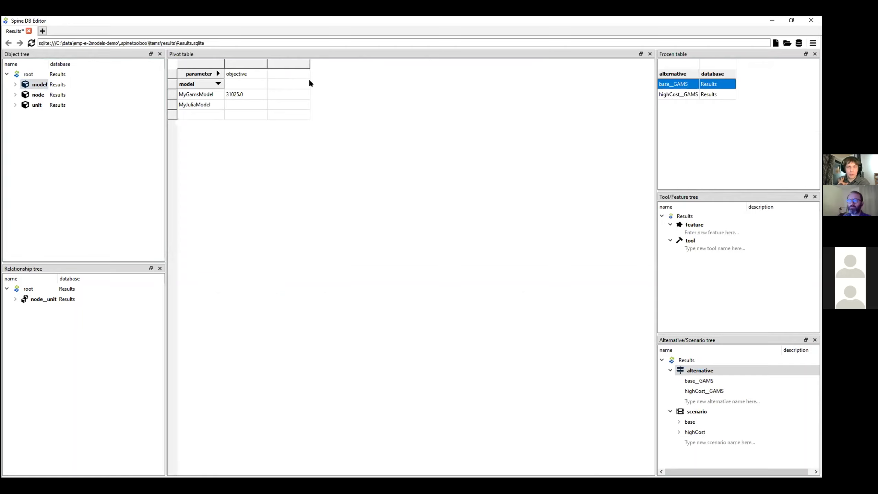
Pivot the node class prices with alternatives as rows and nodes as columns, moving the parameter field to the frozen table.
click(37, 95)
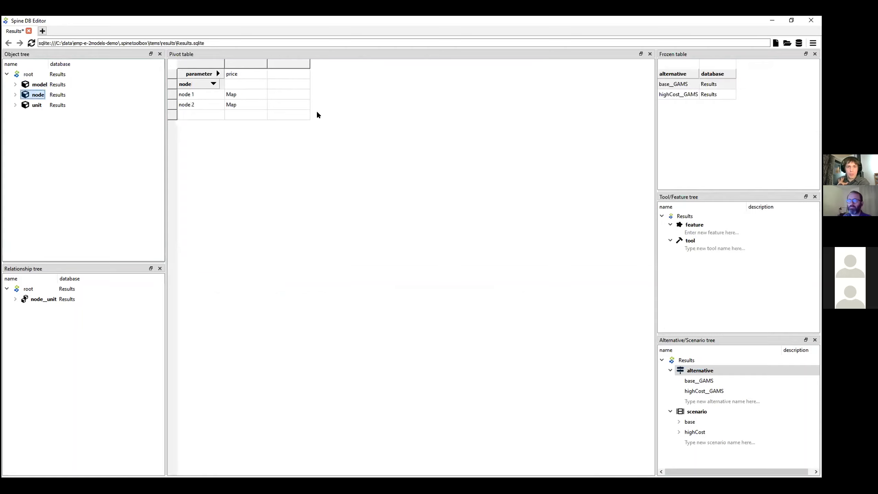
click(248, 94)
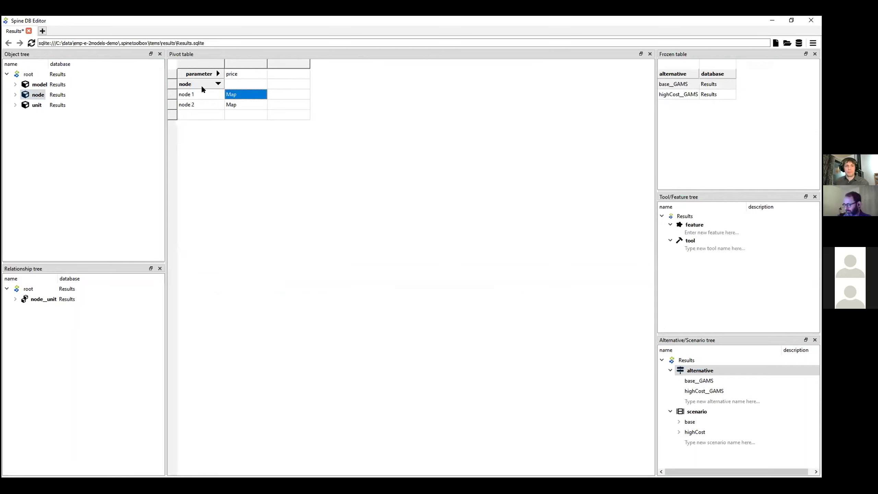
drag(246, 76, 244, 74)
drag(675, 76, 193, 85)
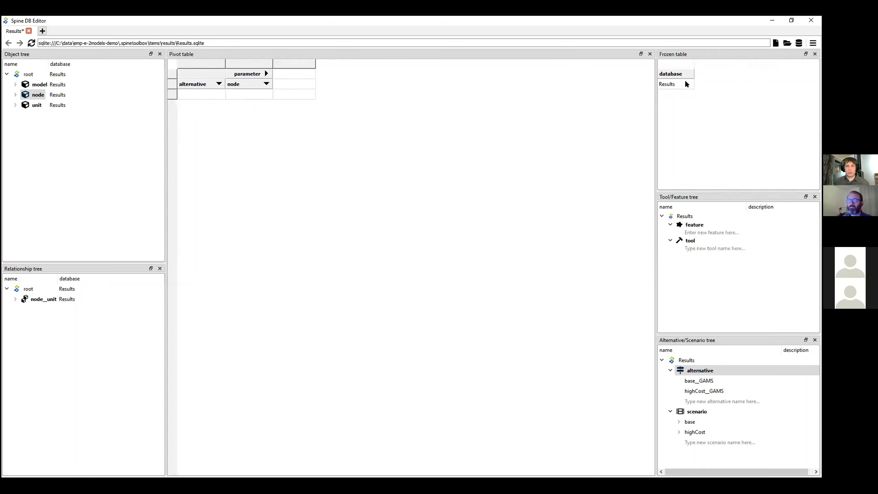
drag(242, 84, 670, 85)
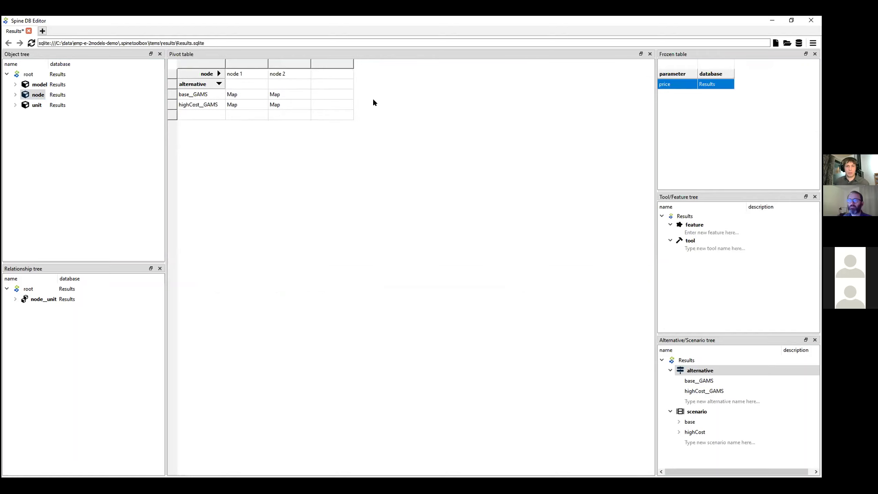
Plot the price maps of node 1 and node 2 for both GAMS alternatives together, and close the plot after viewing.
click(247, 95)
shift+click(280, 103)
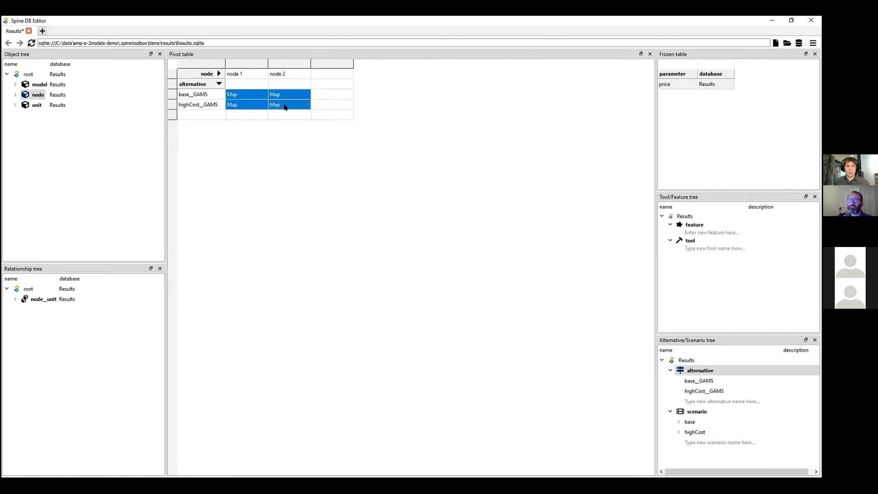
right_click(284, 105)
key(Return)
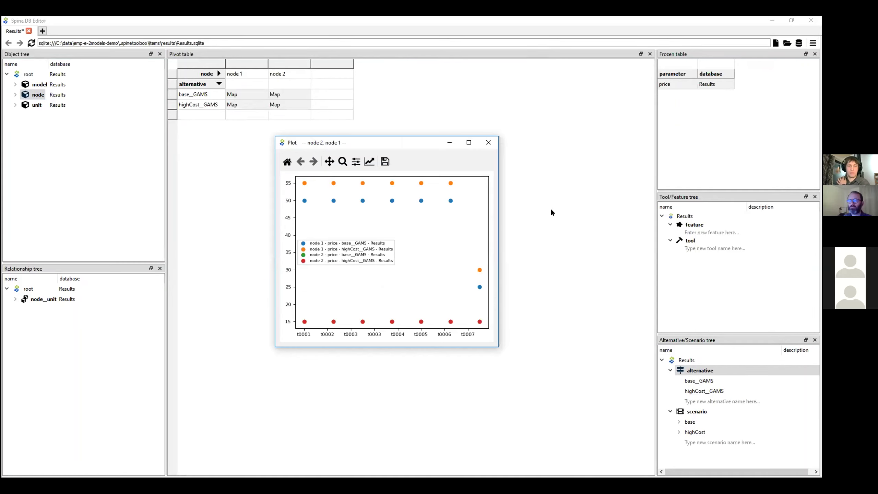
click(488, 142)
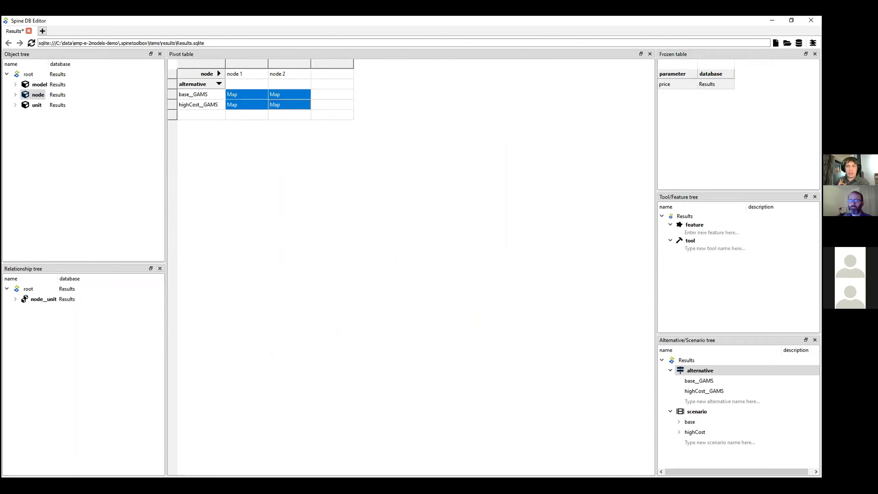
Switch the pivot table to index expansion and rearrange it with the index as rows and the nodes as columns.
click(813, 43)
mouse_move(774, 88)
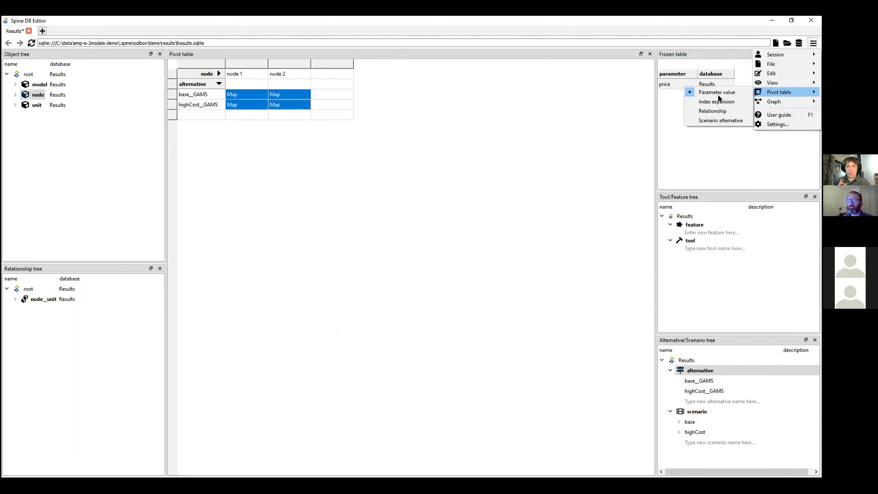
click(716, 100)
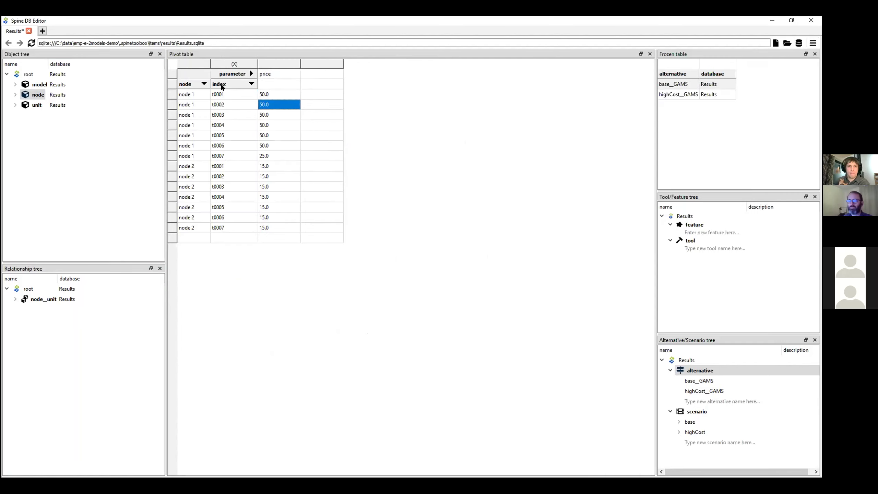
drag(223, 86, 187, 94)
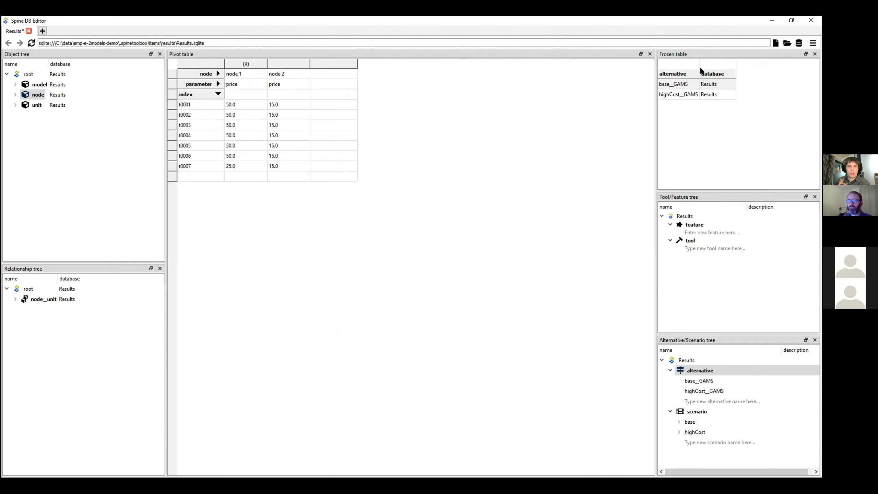
Compare the hourly node prices between the base__GAMS and highCost__GAMS frozen alternatives, and display the unit class's flow values.
click(662, 84)
click(669, 94)
click(671, 86)
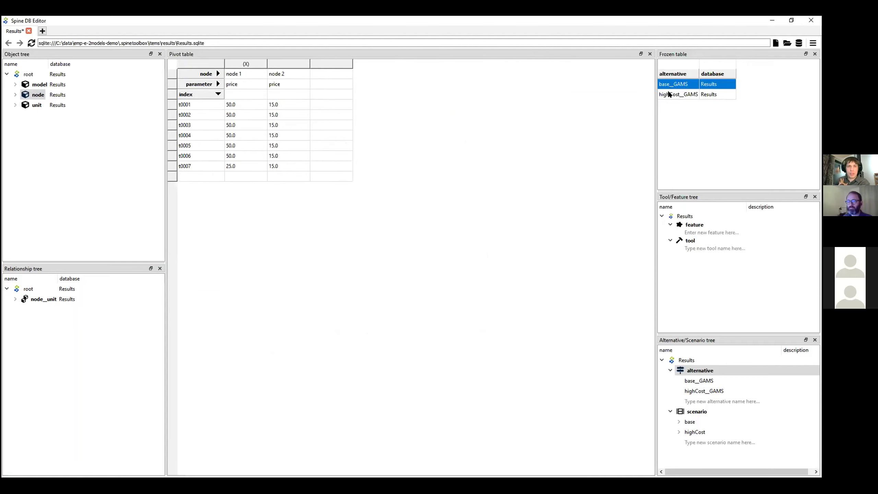
click(670, 94)
click(669, 86)
click(670, 95)
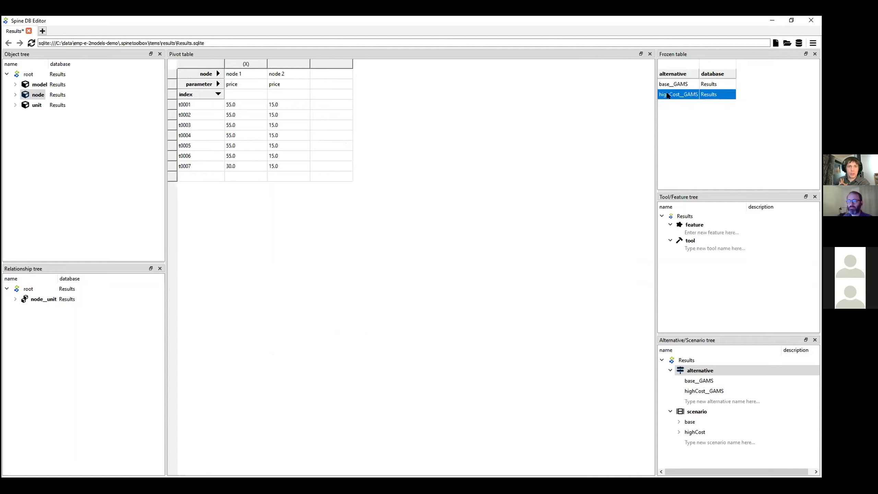
click(668, 89)
click(668, 95)
drag(242, 103, 237, 161)
click(670, 85)
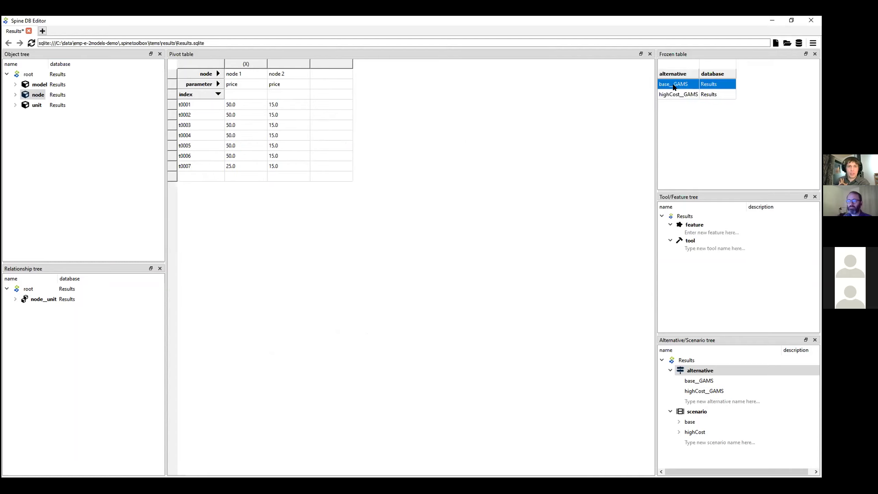
click(672, 92)
click(673, 86)
click(672, 92)
click(673, 87)
click(675, 94)
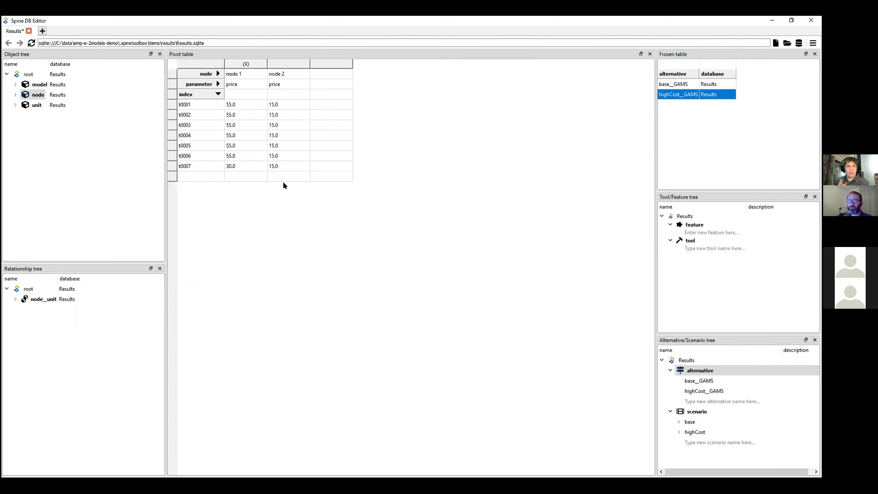
click(238, 105)
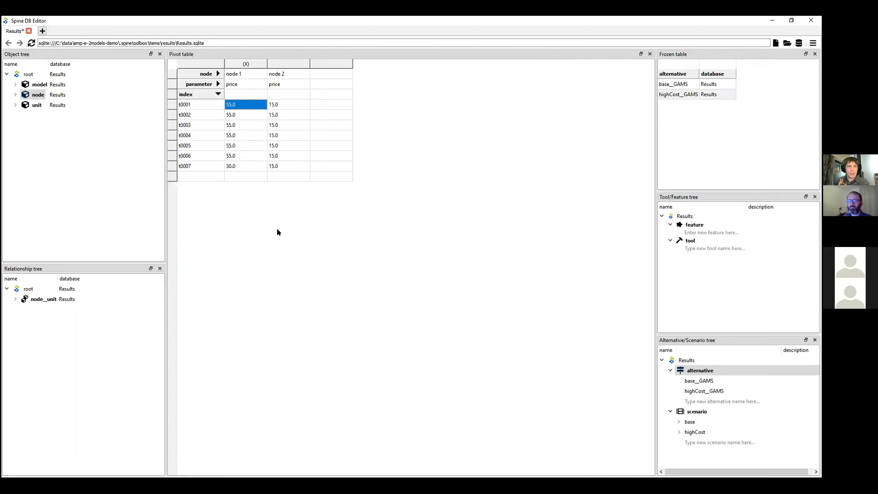
click(35, 105)
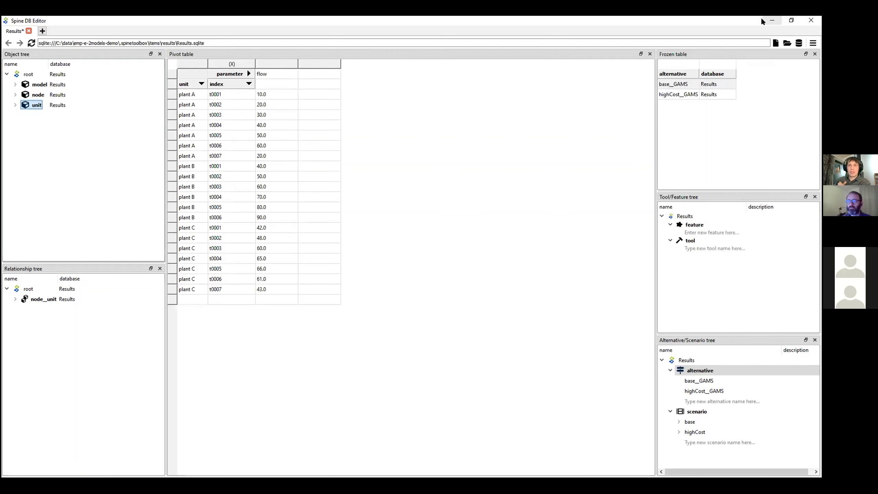
Check MyJuliaModel's execution status in the Spine Toolbox workflow, and return to the Results database editor to refresh its data.
click(772, 20)
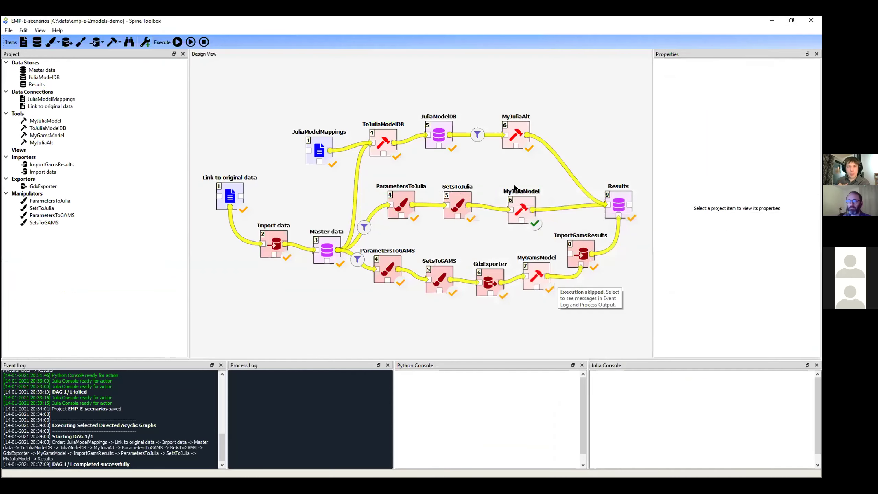
click(531, 206)
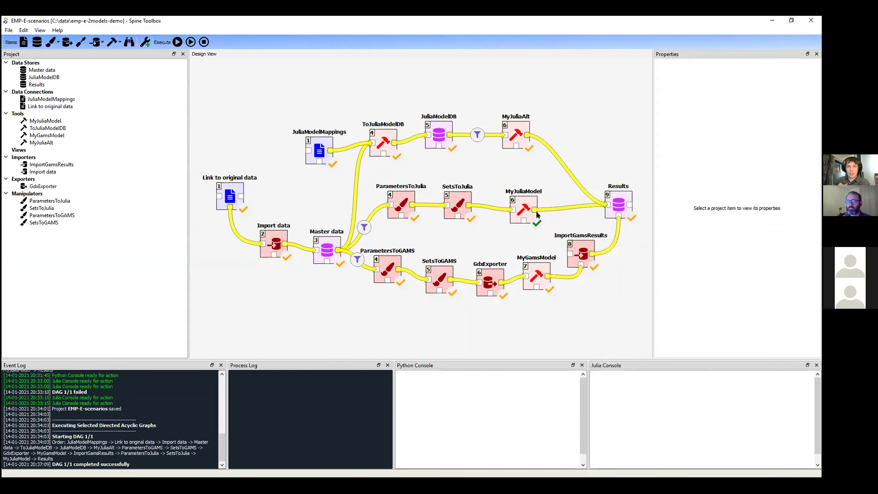
click(539, 177)
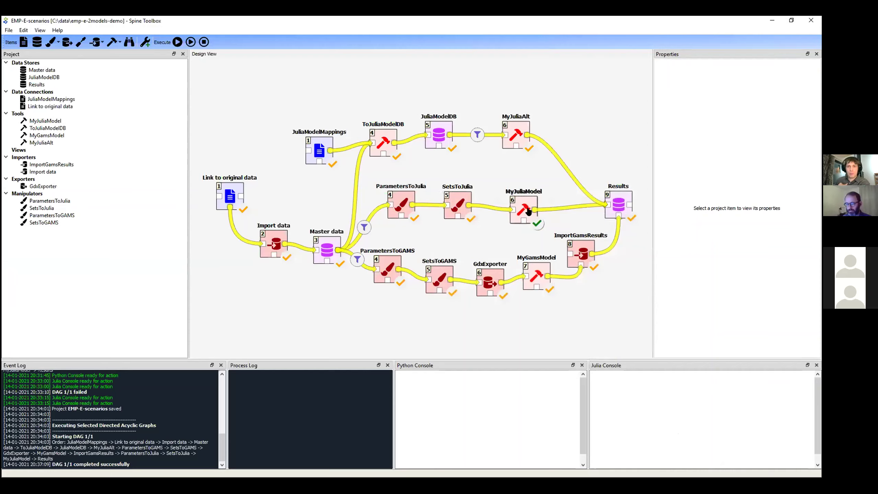
double_click(619, 200)
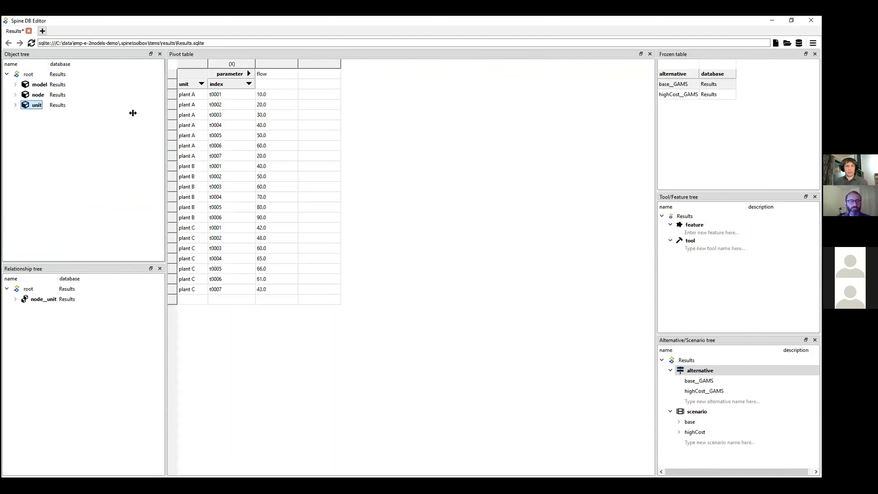
click(32, 43)
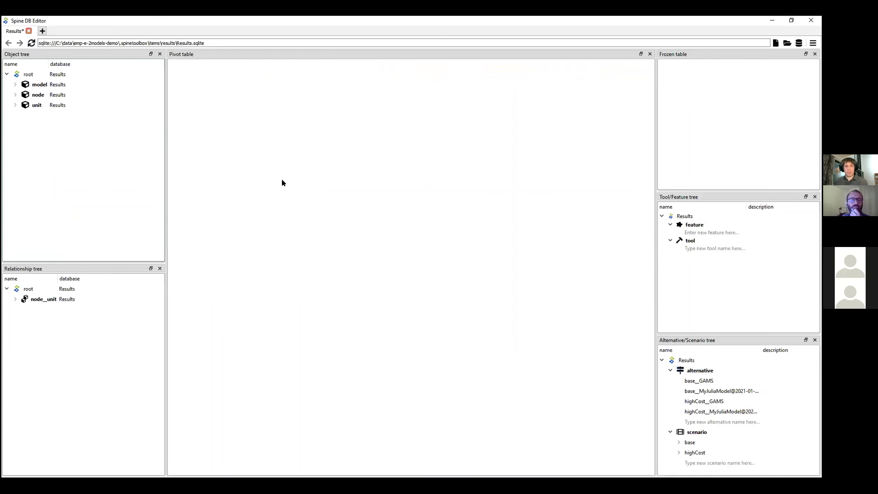
Pivot the model class with alternatives as columns, moving the parameter field to the frozen table and selecting its objective entry.
click(37, 85)
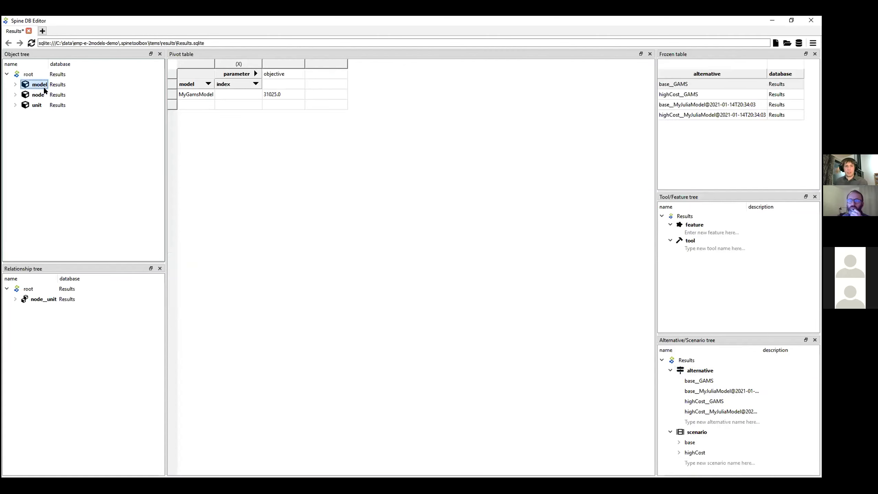
click(691, 85)
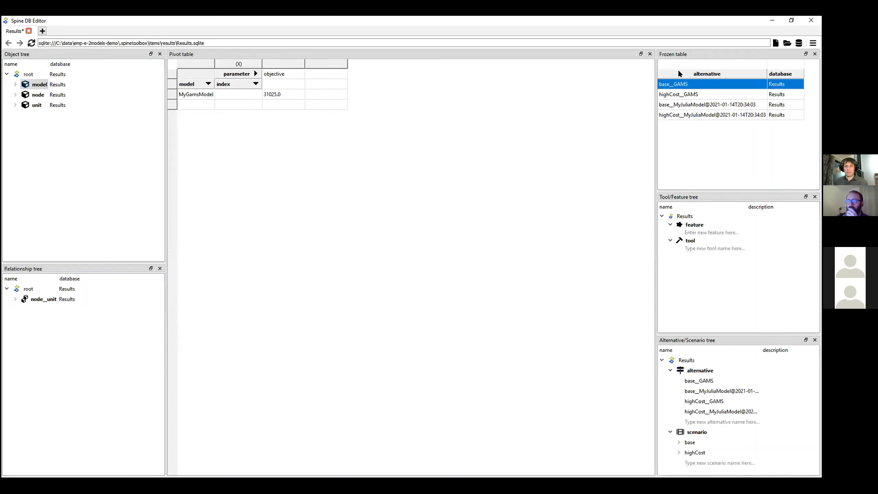
drag(245, 69, 245, 70)
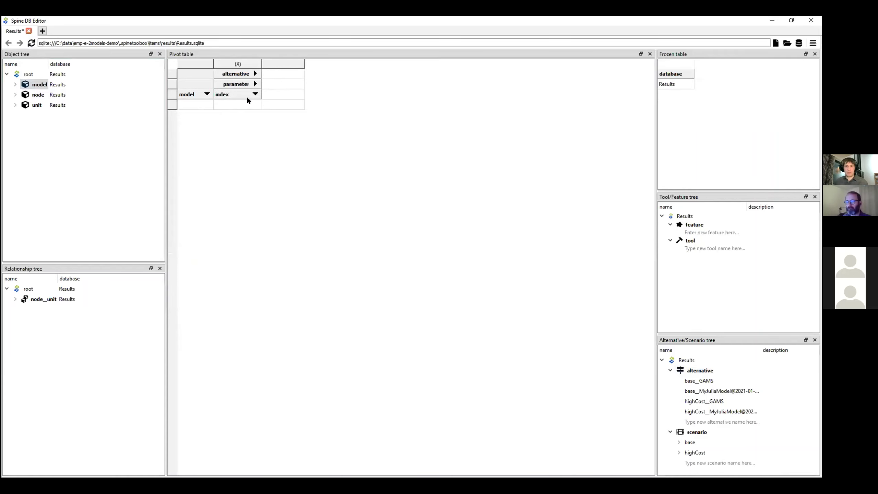
click(667, 86)
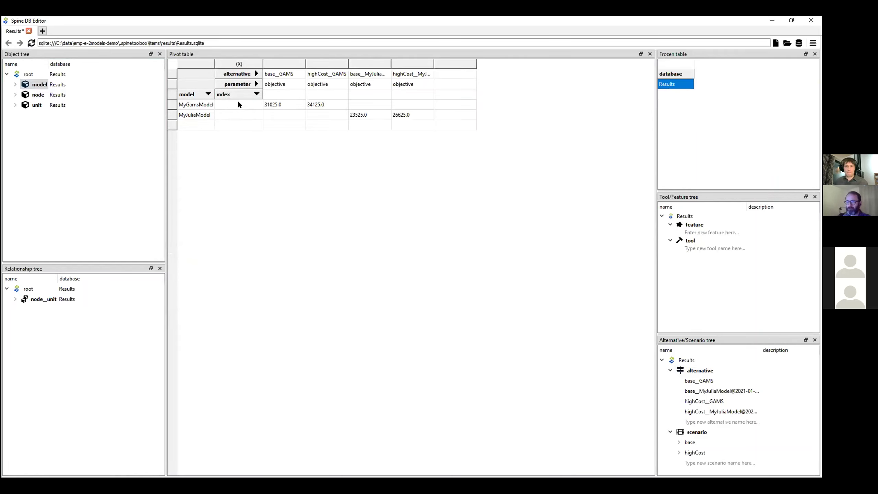
drag(238, 87, 673, 85)
click(673, 85)
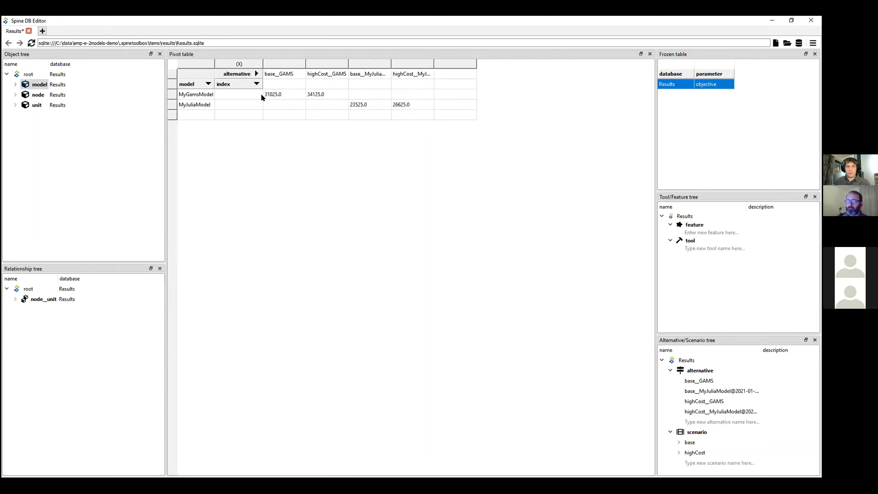
Compare the objective values of MyGamsModel and MyJuliaModel across the base and highCost alternatives.
drag(291, 93, 408, 104)
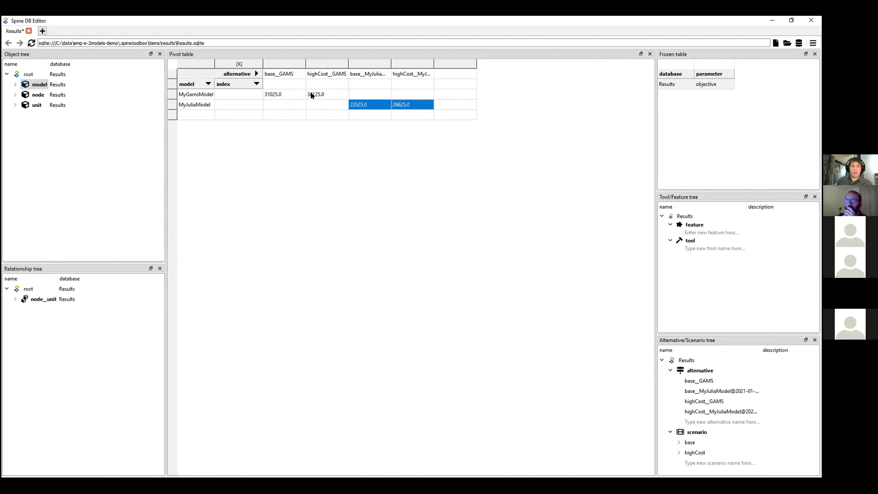
click(292, 93)
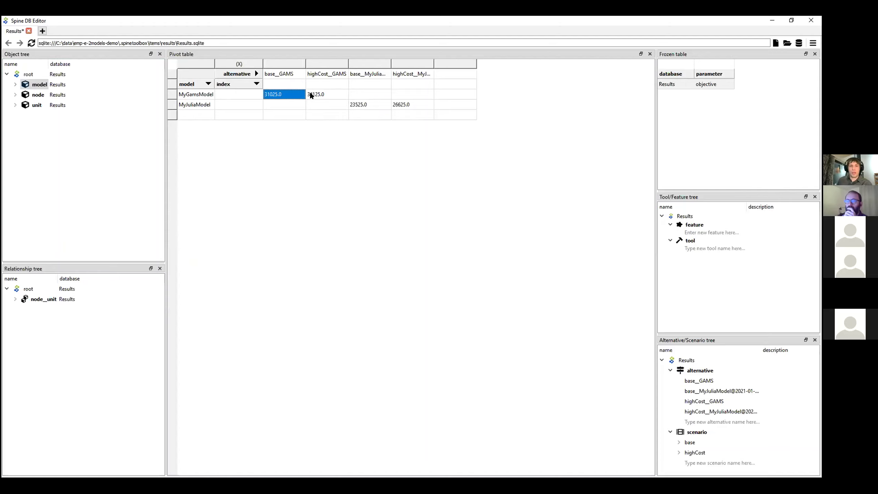
click(327, 106)
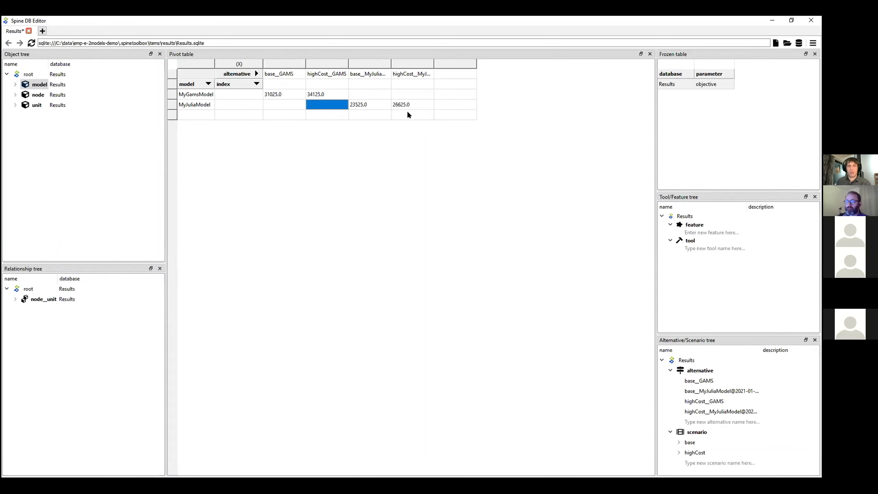
click(291, 95)
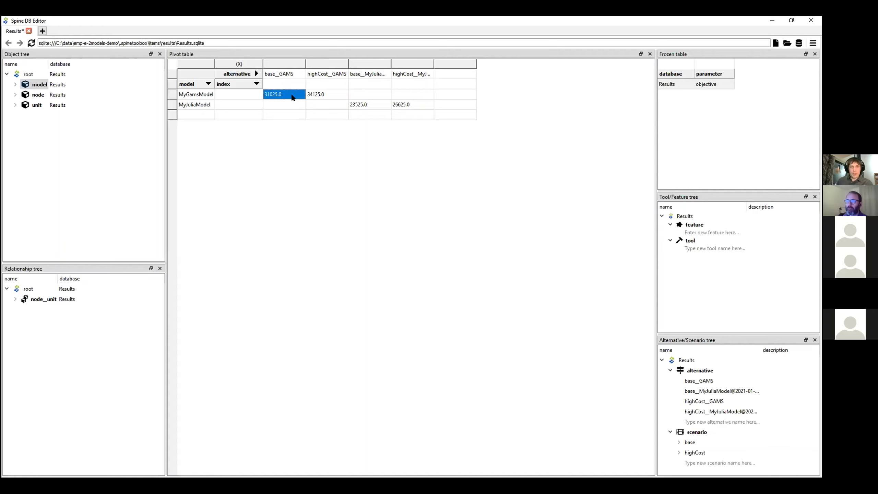
drag(292, 97, 411, 110)
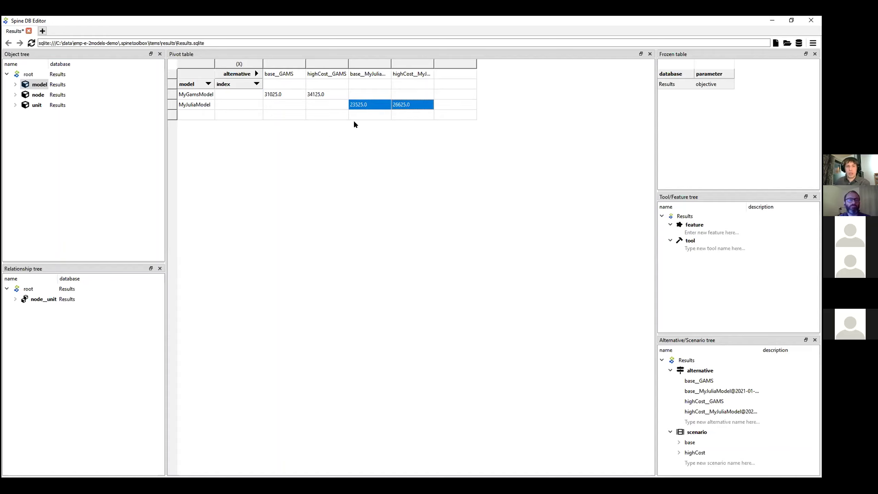
click(283, 97)
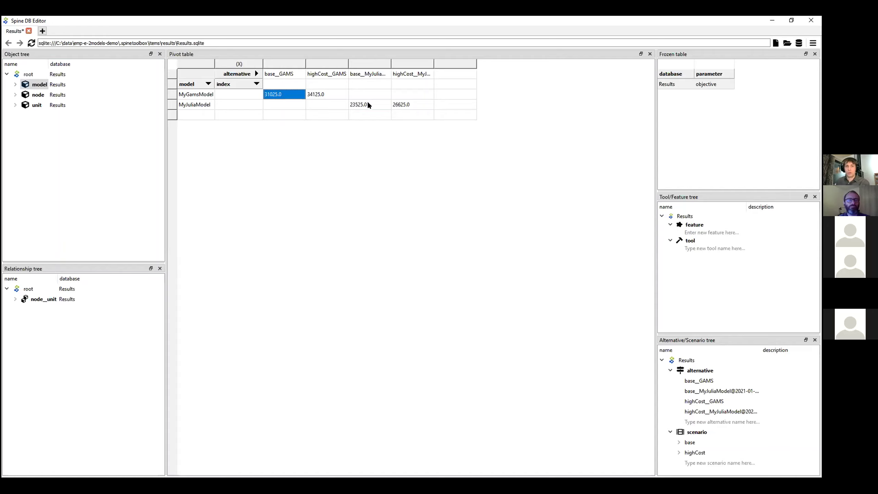
Compare the objective values of MyJuliaModel and MyGamsModel across the alternatives, and display the unit class's pivoted values.
drag(366, 102, 411, 105)
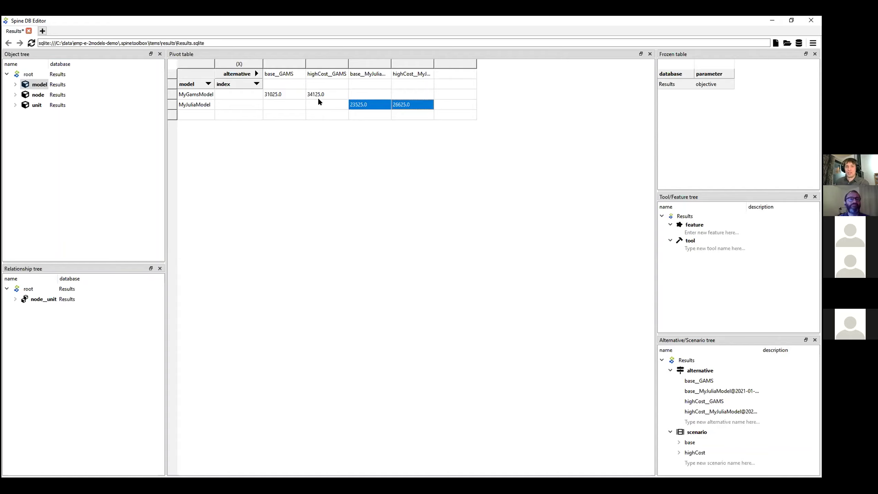
click(331, 95)
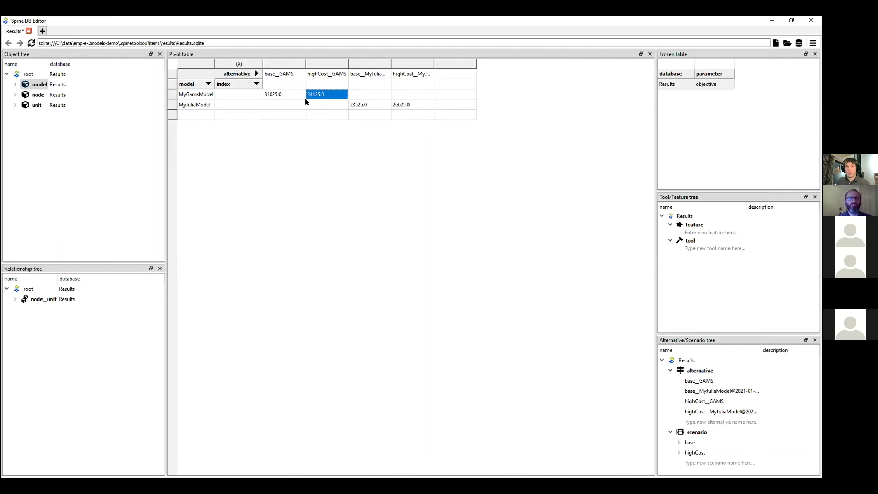
click(15, 105)
click(38, 105)
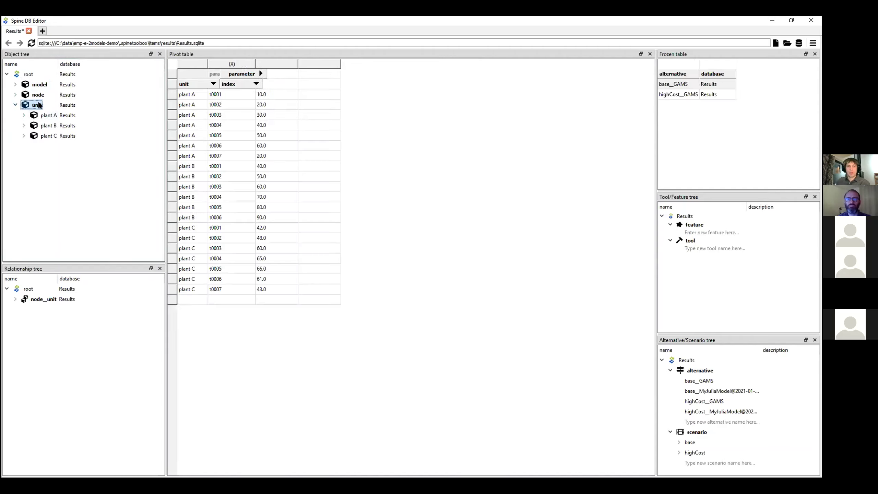
click(219, 84)
Minimize the database editor and Import Editor windows, and examine the scenario workflow in the main Spine Toolbox window.
click(769, 19)
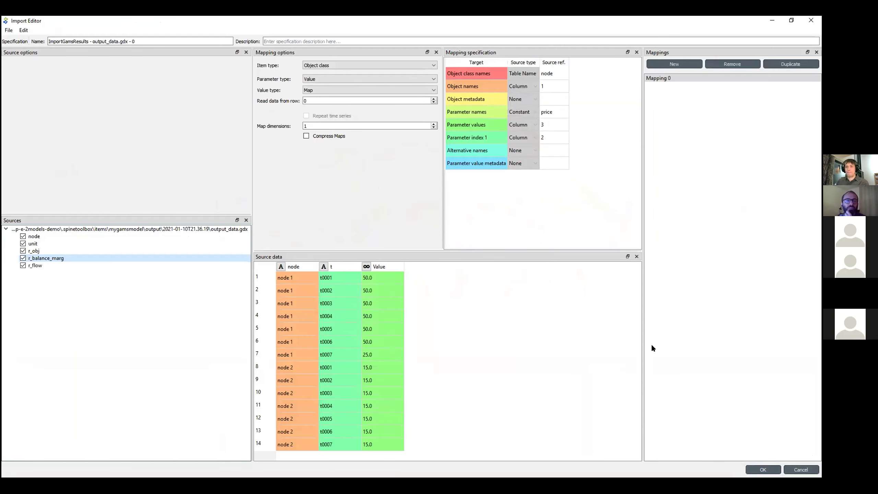
click(772, 20)
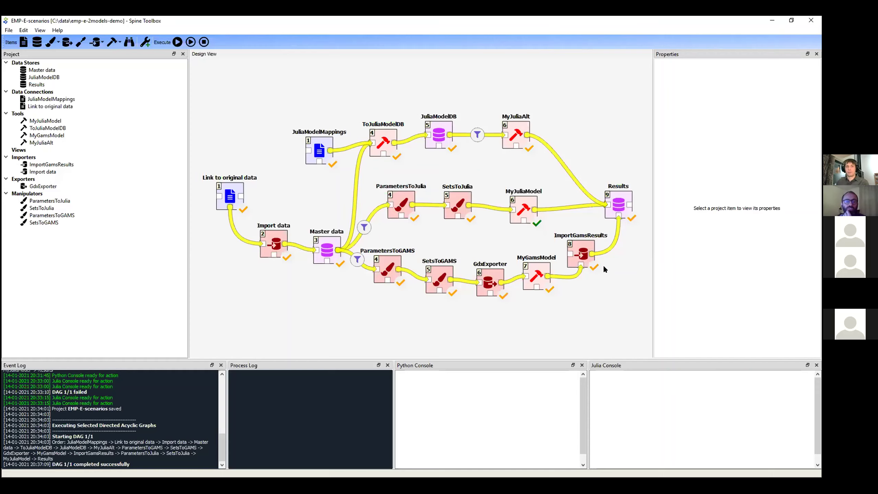
mouse_move(592, 273)
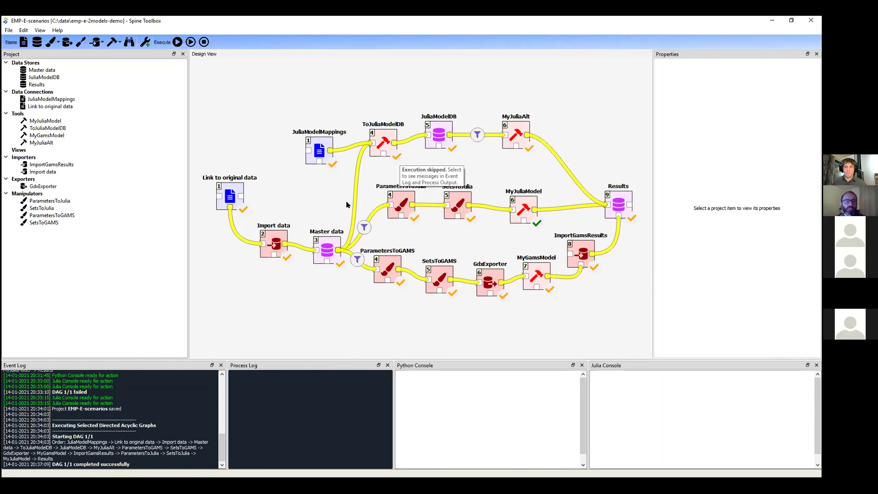
Switch to the EMP-E-2-models-demo GitHub page in the browser, open the parent Spine-project organization, and review its repository list.
click(770, 21)
scroll(239, 218, down, 3)
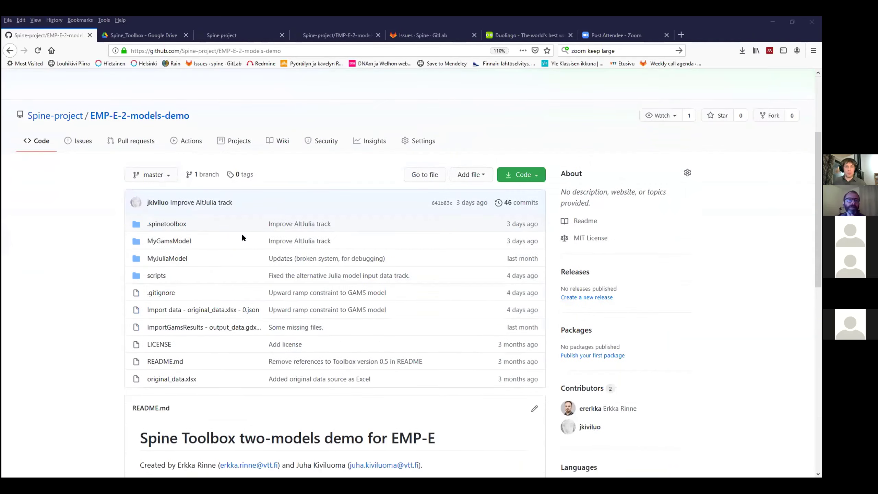
scroll(64, 257, up, 3)
click(63, 256)
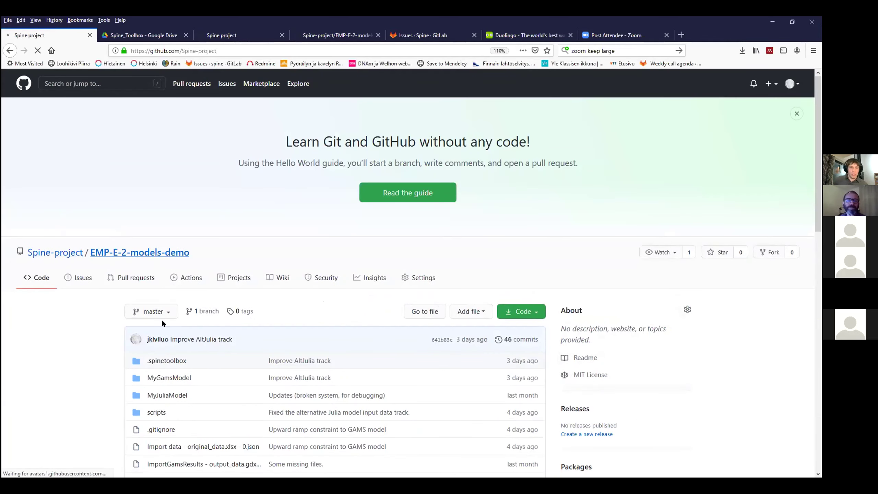
scroll(145, 266, down, 10)
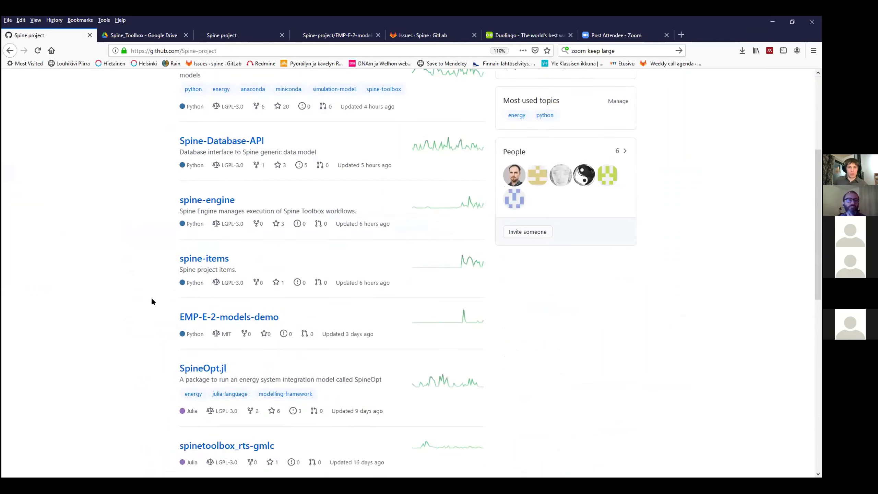
scroll(164, 337, down, 7)
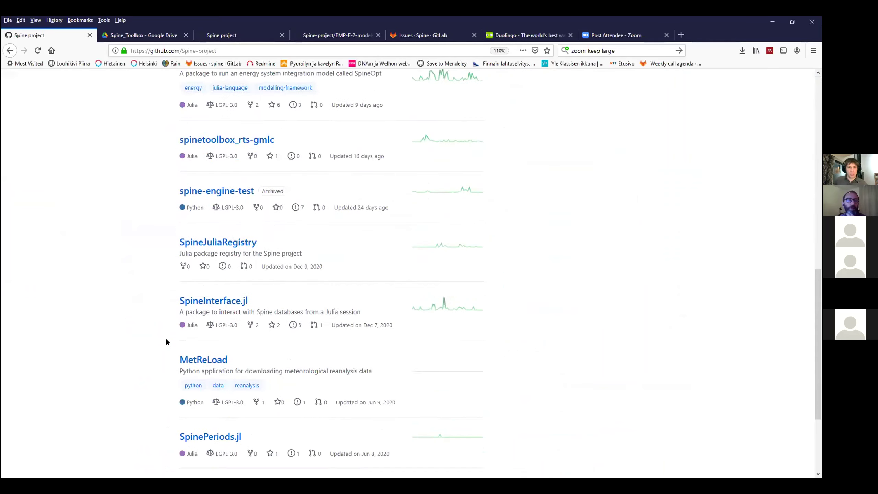
scroll(166, 336, up, 17)
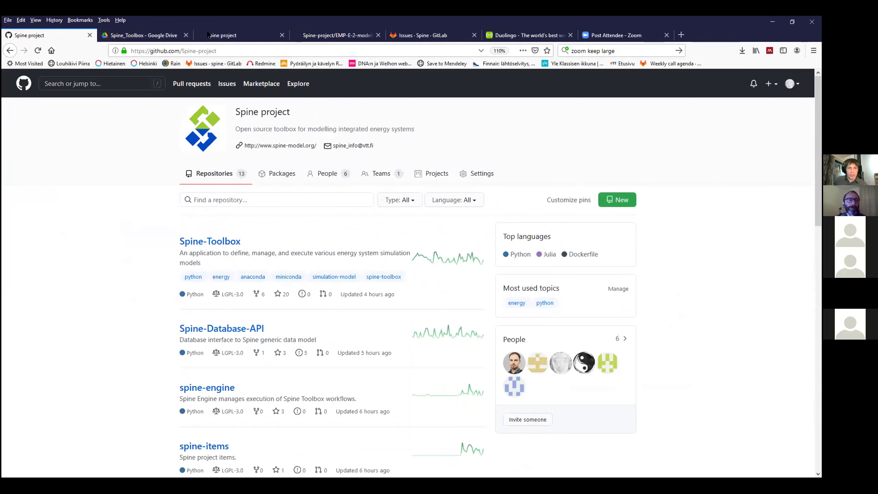
Open the EU Energy Profile Data Export project from the Spine group overview on GitLab.
click(415, 38)
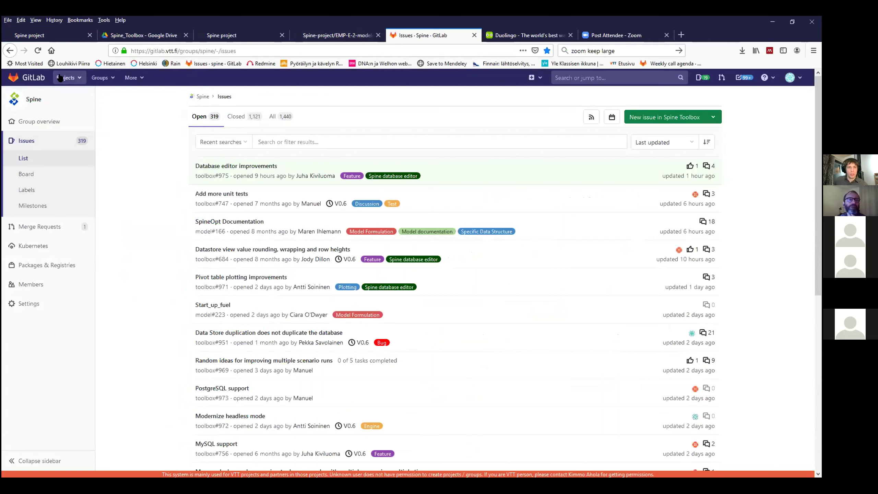
click(204, 97)
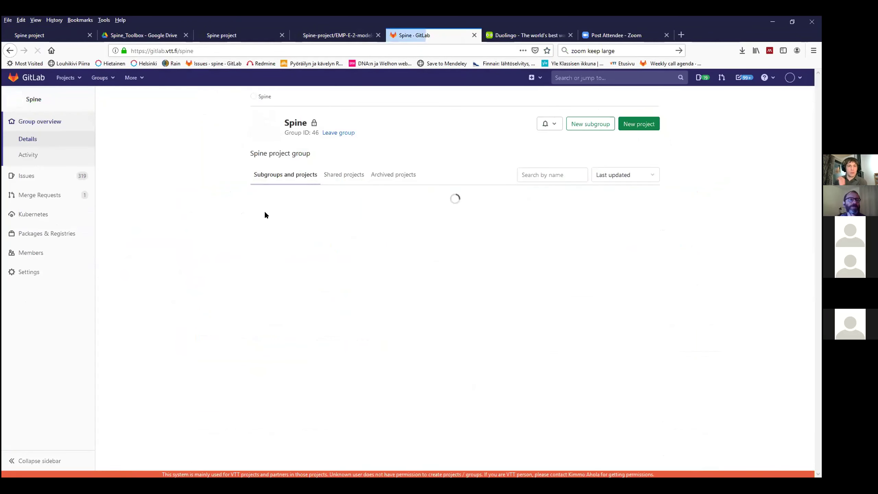
scroll(311, 277, down, 3)
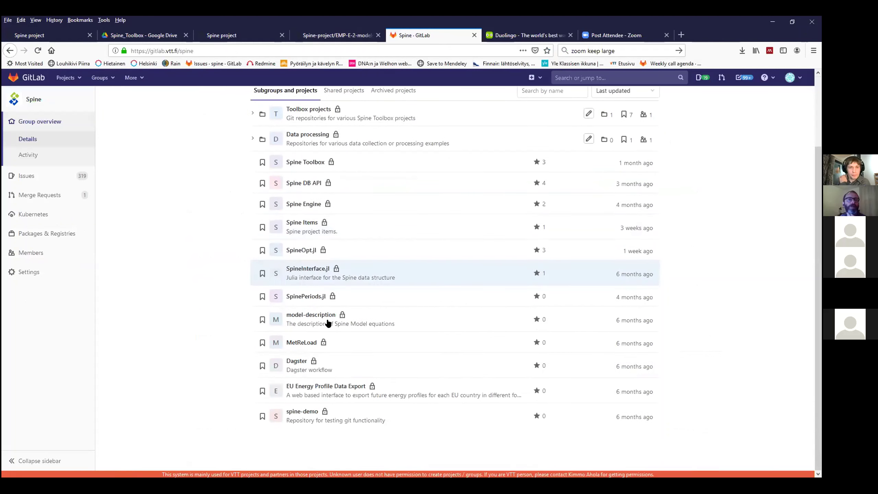
click(318, 388)
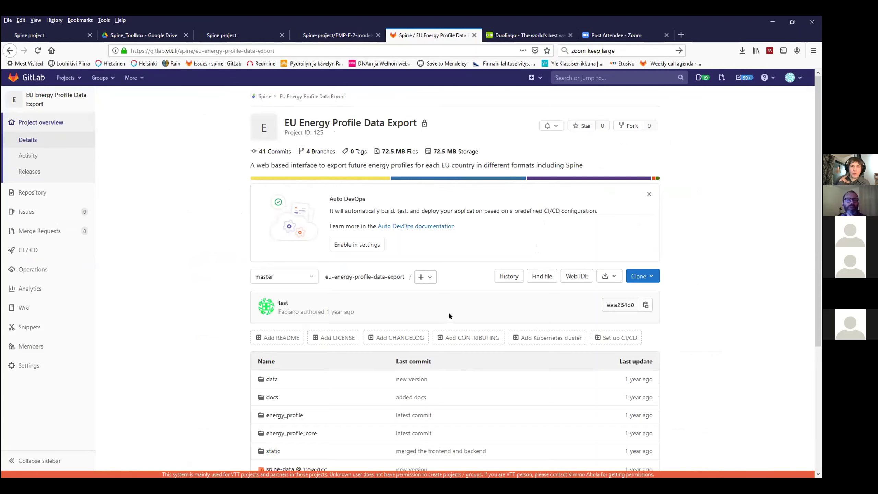
Examine the description, latest commit and file list of the EU Energy Profile Data Export project.
scroll(447, 319, down, 5)
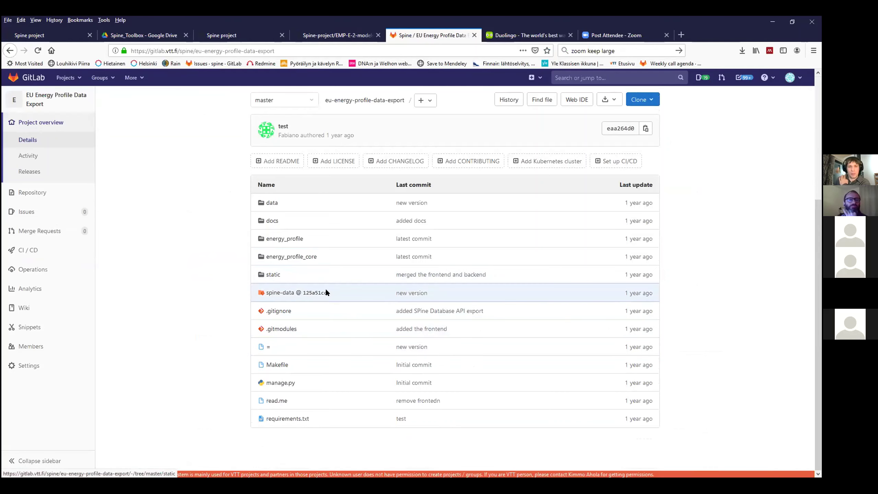
scroll(320, 288, up, 1)
scroll(320, 289, up, 1)
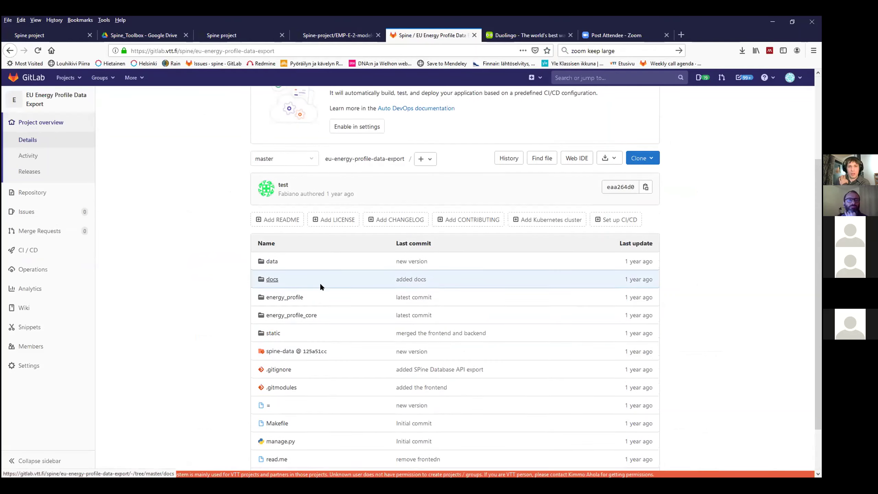
scroll(326, 287, up, 2)
scroll(323, 311, down, 3)
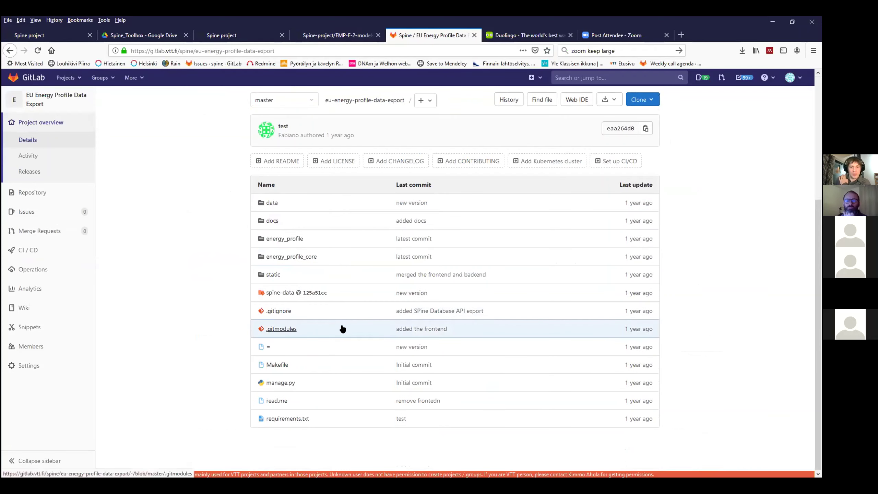
scroll(341, 327, up, 3)
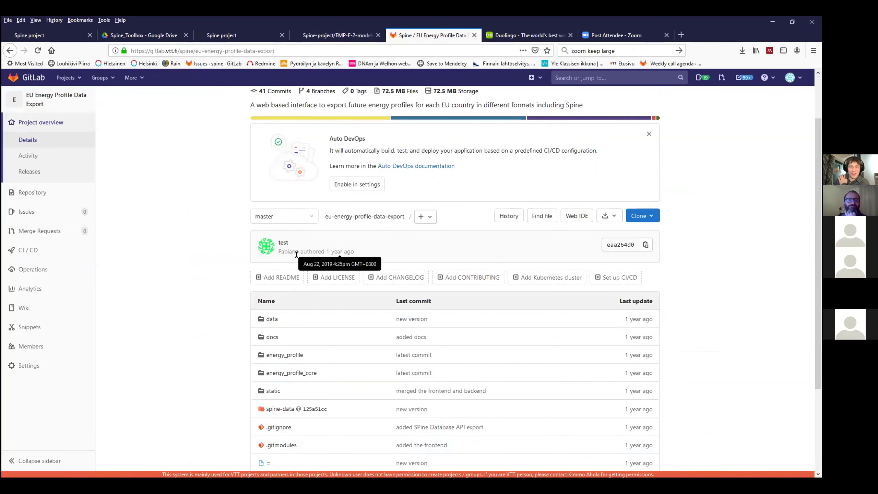
scroll(231, 246, up, 2)
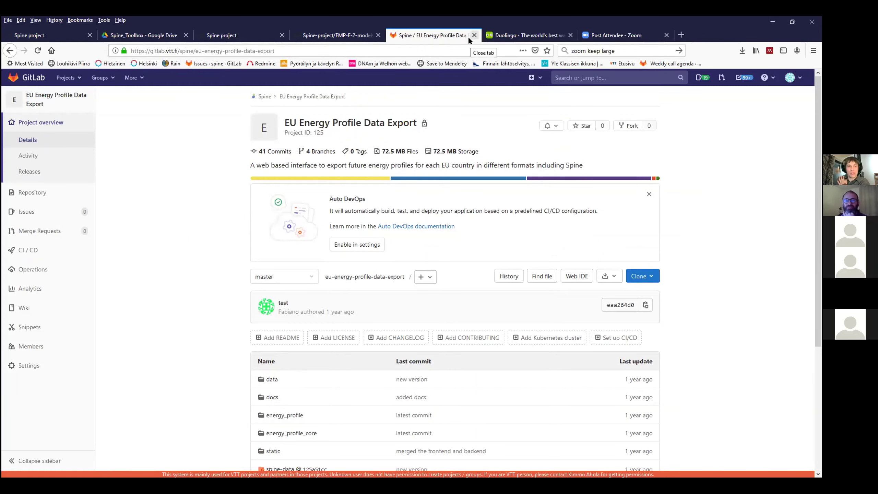
Return to the Spine project's GitHub repository list and open the MetReLoad repository.
click(31, 35)
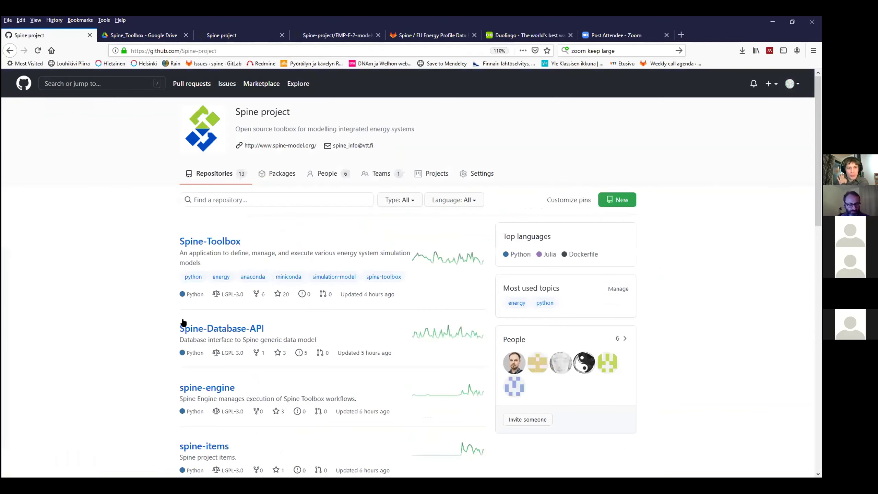
scroll(185, 321, down, 6)
scroll(191, 323, down, 3)
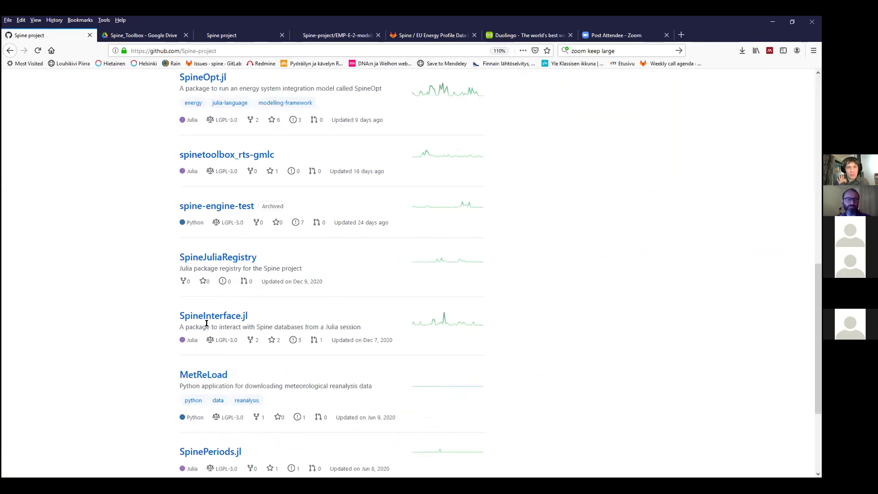
scroll(212, 322, down, 3)
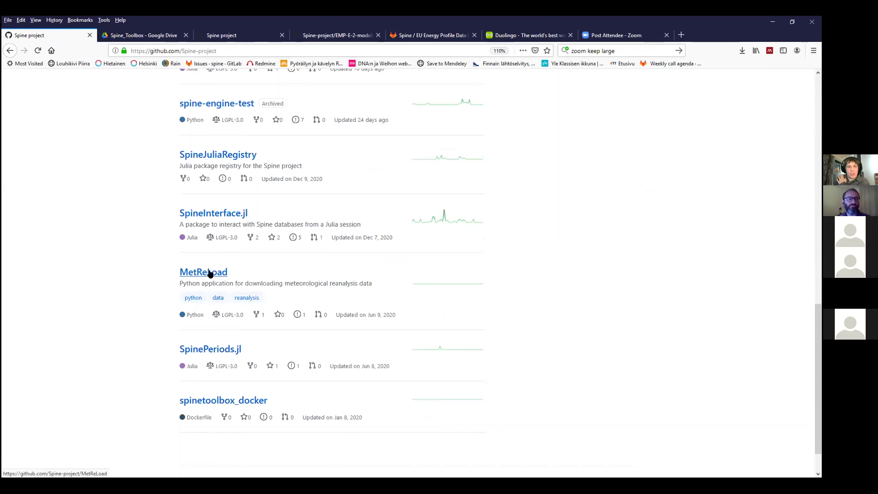
click(210, 274)
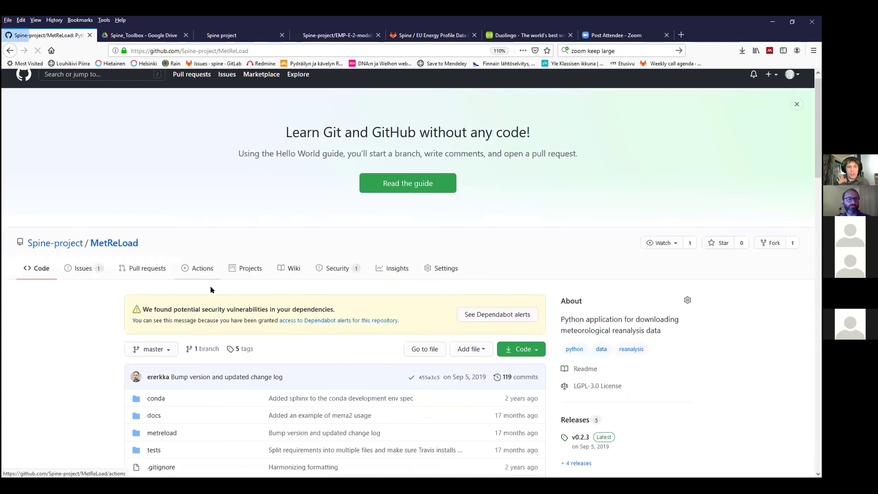
Examine MetReLoad's README, covering installation, usage, contributing and PyInstaller build instructions, along with the repository's file list.
scroll(211, 289, down, 8)
scroll(210, 288, down, 5)
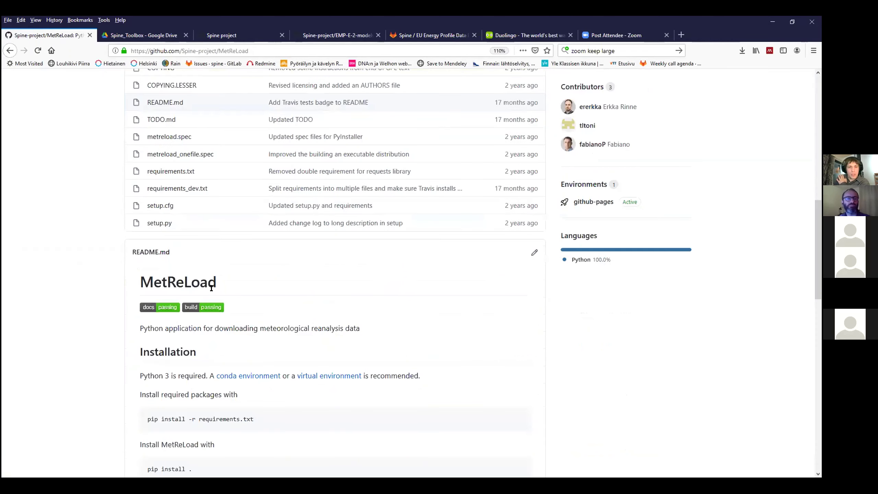
scroll(212, 289, down, 5)
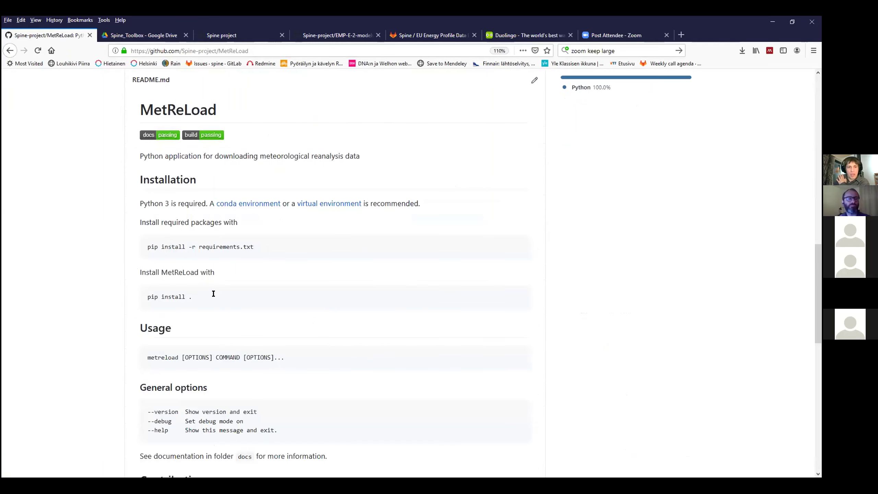
scroll(213, 293, down, 6)
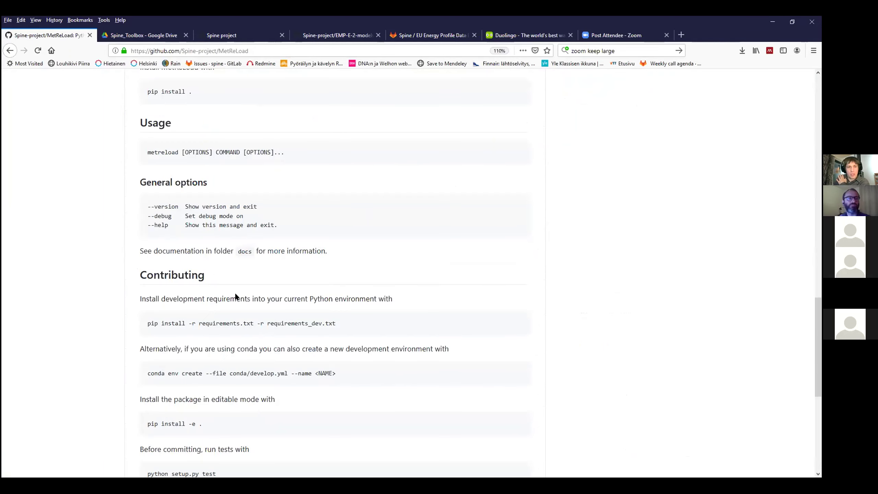
scroll(236, 298, down, 5)
scroll(238, 301, down, 5)
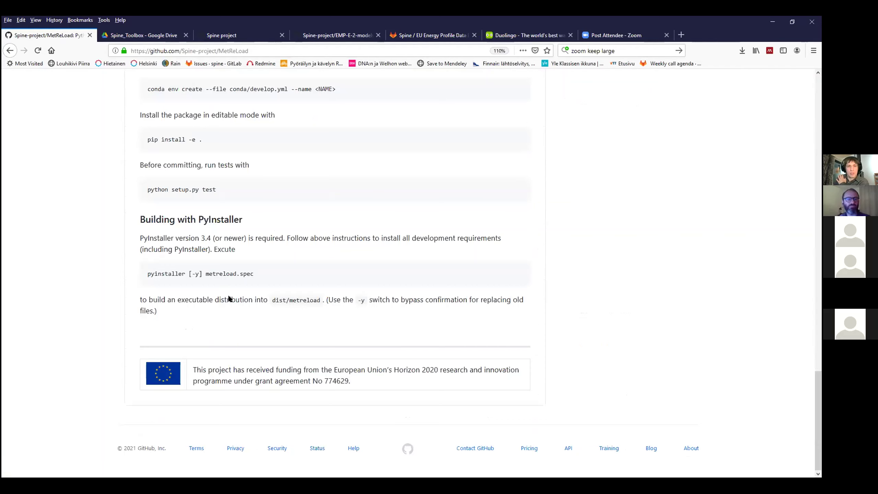
scroll(228, 296, up, 9)
scroll(228, 294, up, 7)
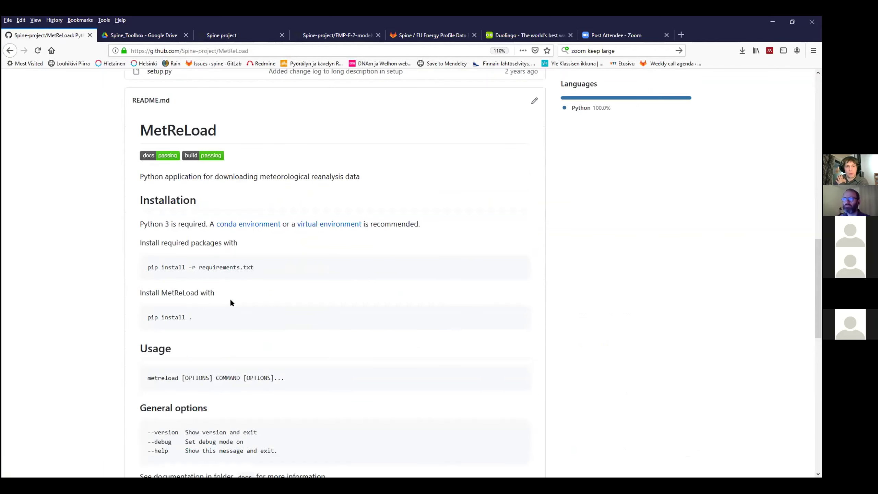
scroll(236, 300, up, 12)
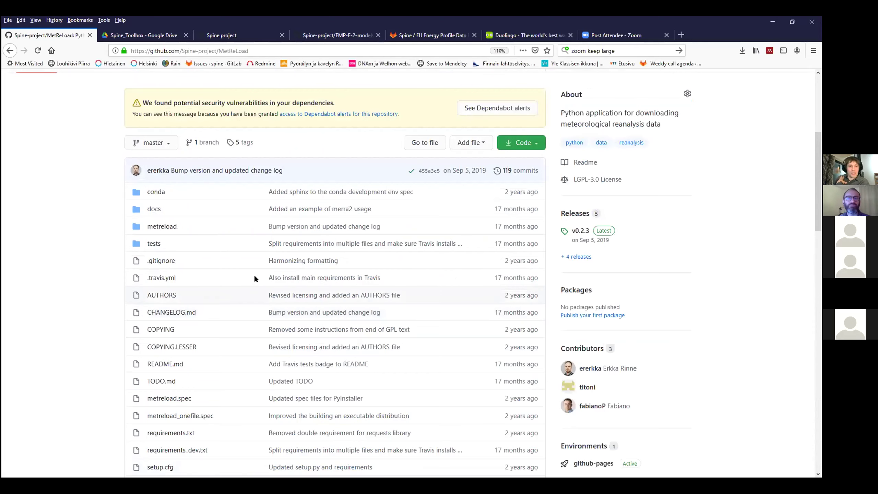
scroll(254, 275, up, 2)
scroll(269, 248, up, 3)
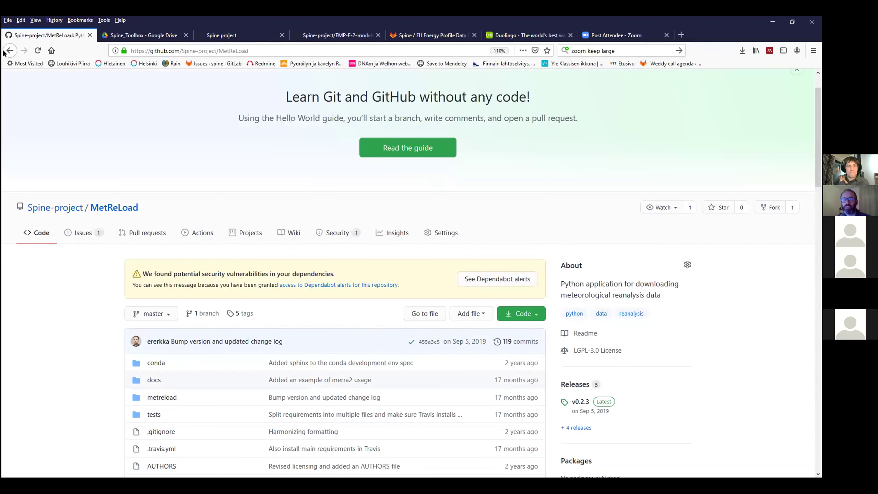
Go back to the Spine project's repository list, and switch to the EMP-E-scenarios workflow in Spine Toolbox.
key(alt+Left)
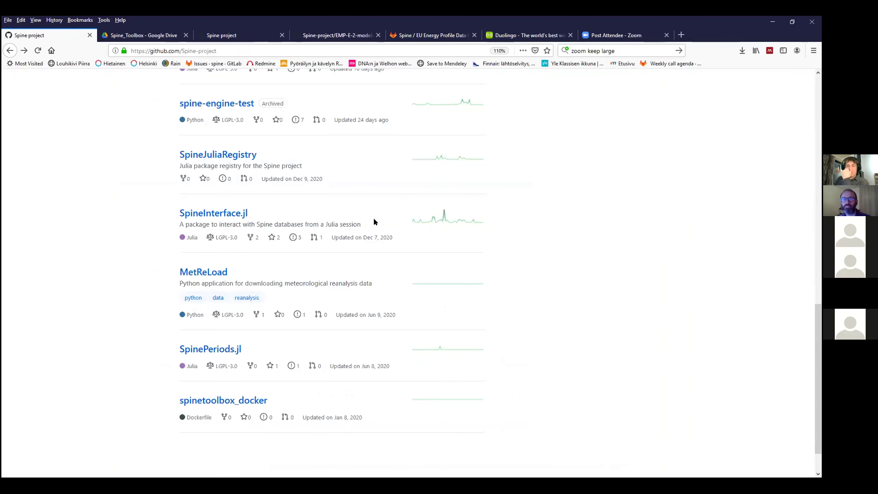
scroll(373, 216, up, 9)
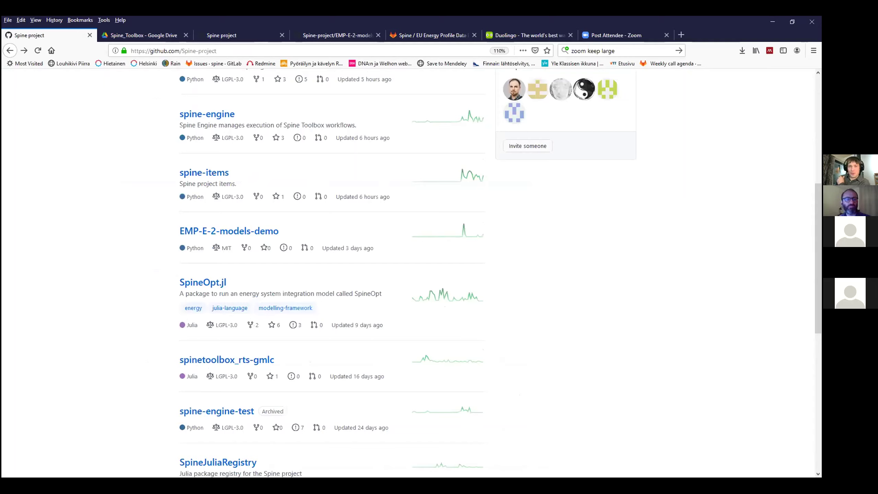
key(alt+Tab)
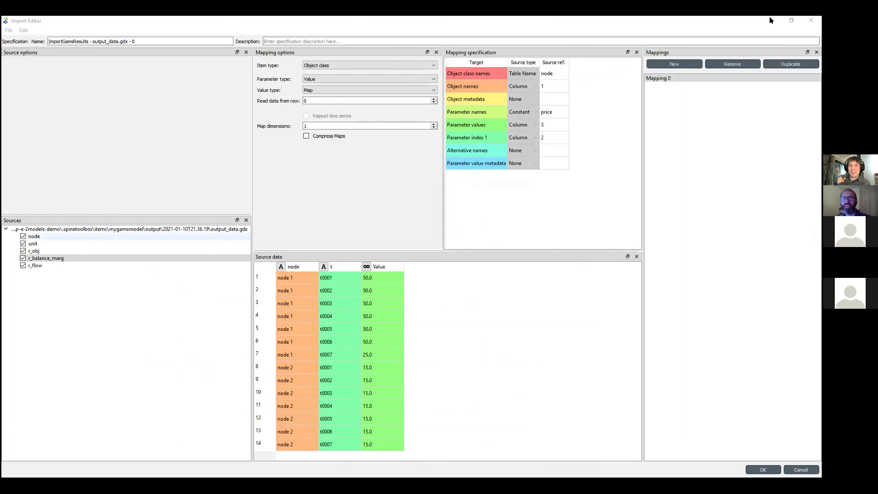
key(alt+Tab)
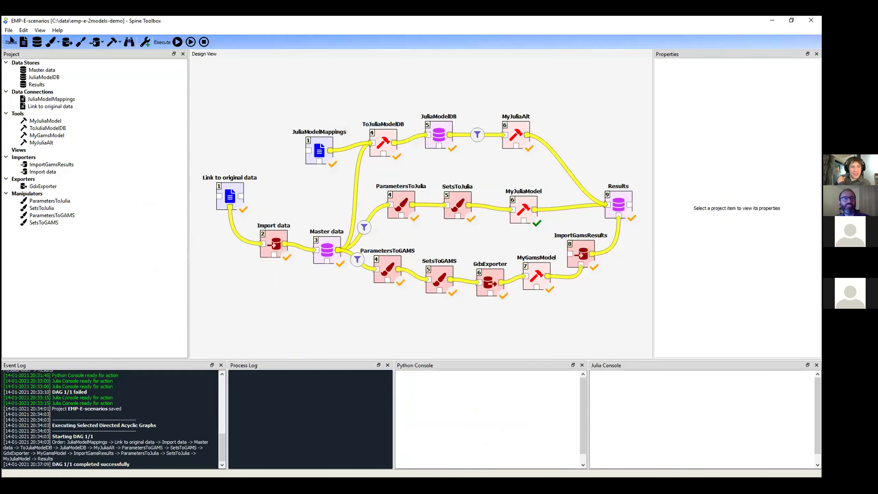
Open the recent project named small and show the inputData connection's file references.
click(8, 30)
mouse_move(38, 59)
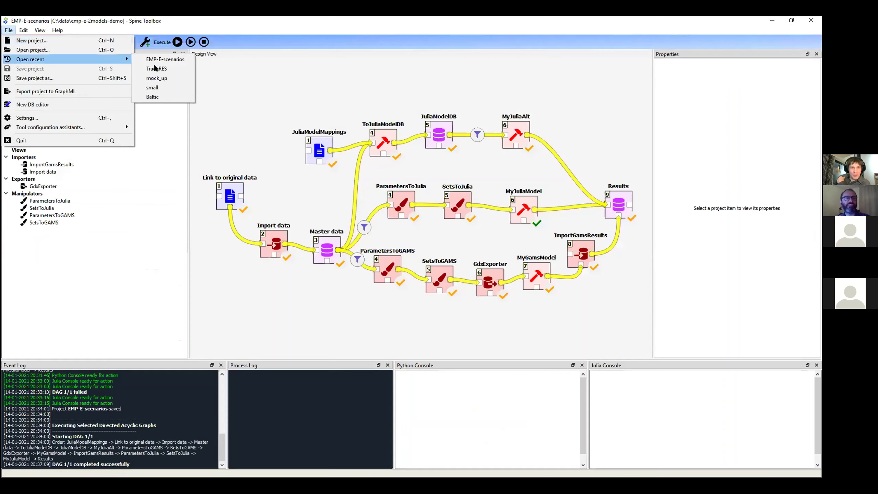
click(160, 86)
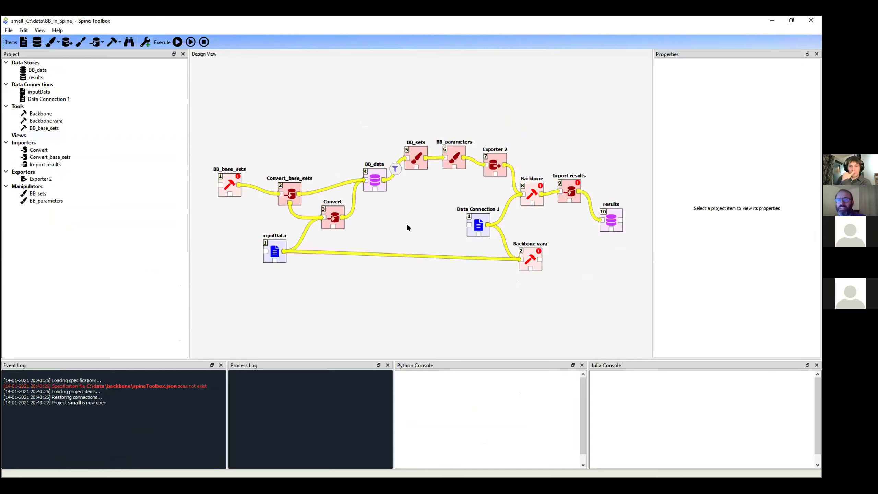
click(269, 256)
drag(269, 255, 270, 256)
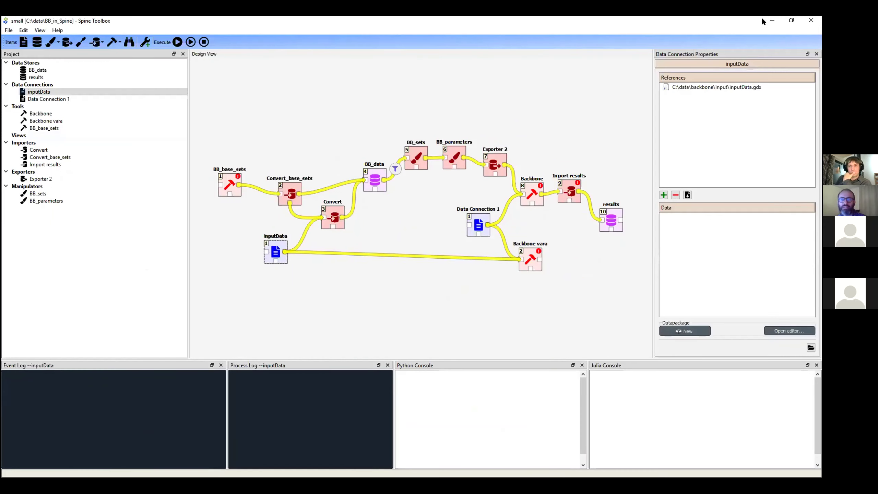
Switch to the browser, open the Spine-Toolbox repository on GitHub, and examine its file list and README.
key(alt+Tab)
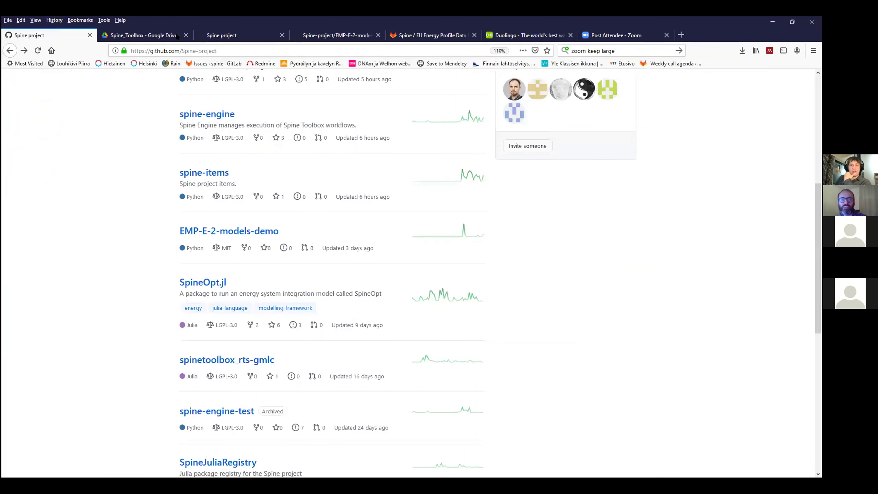
scroll(196, 137, up, 8)
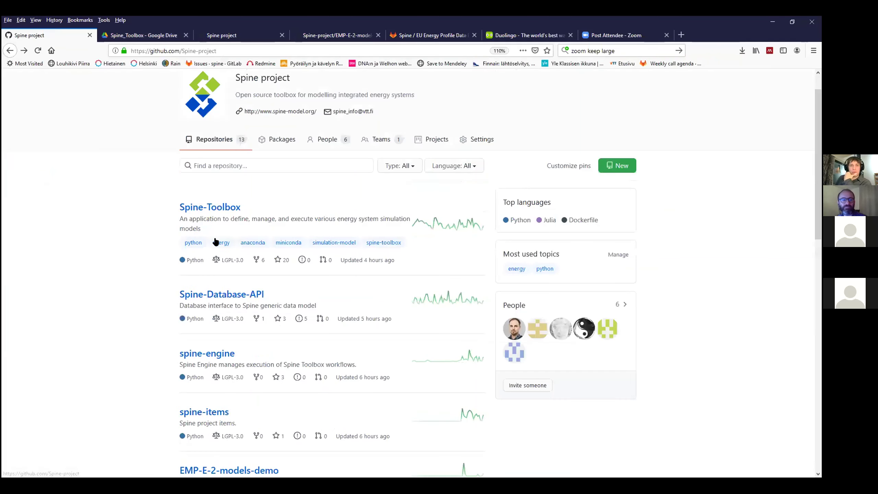
click(218, 260)
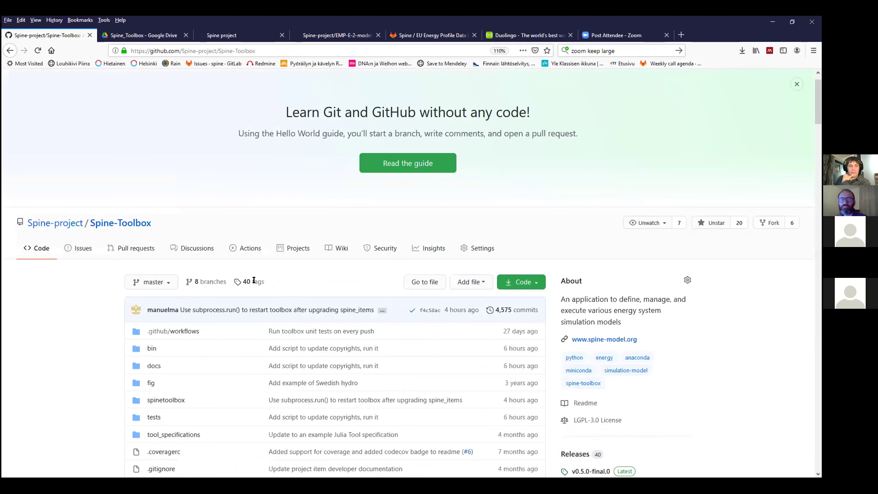
scroll(254, 280, down, 10)
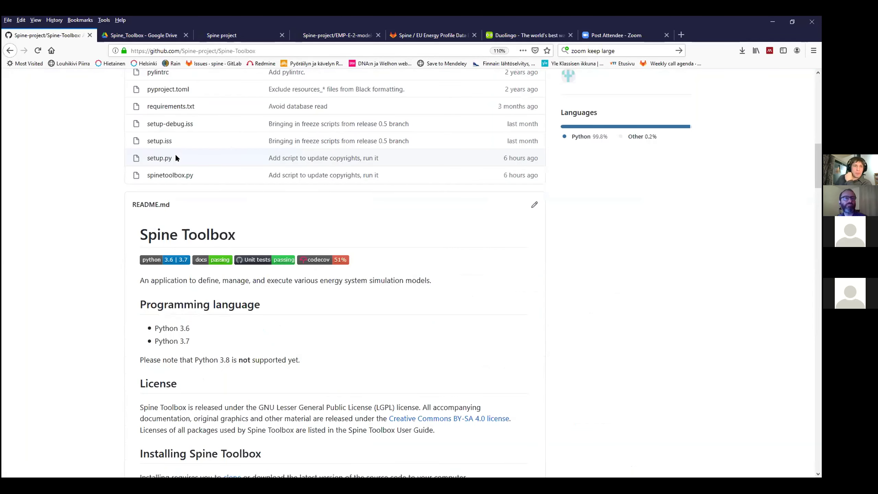
scroll(180, 163, up, 1)
scroll(175, 318, up, 10)
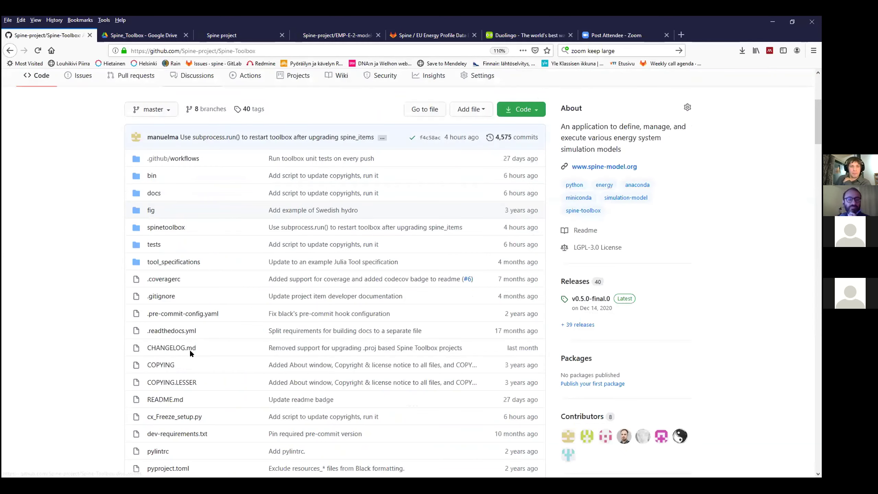
scroll(193, 356, down, 8)
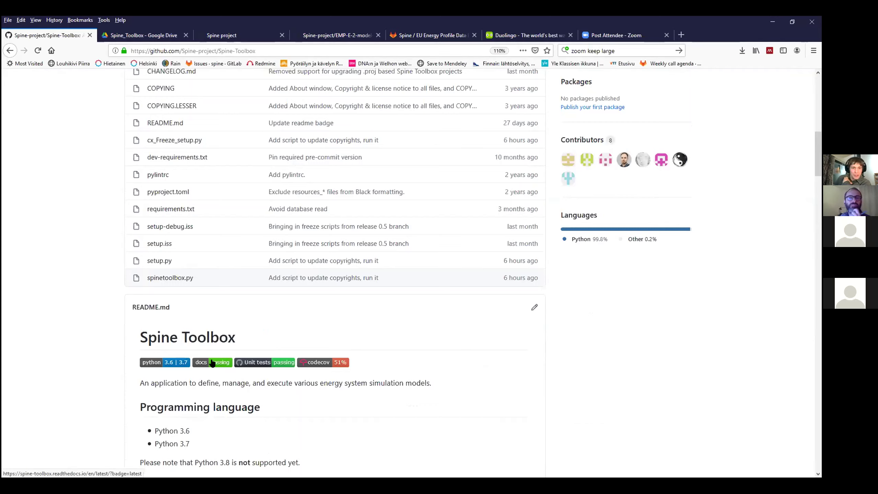
Open the Spine Toolbox User Guide from the README's docs badge, read through its Getting Started section, and go back.
click(212, 364)
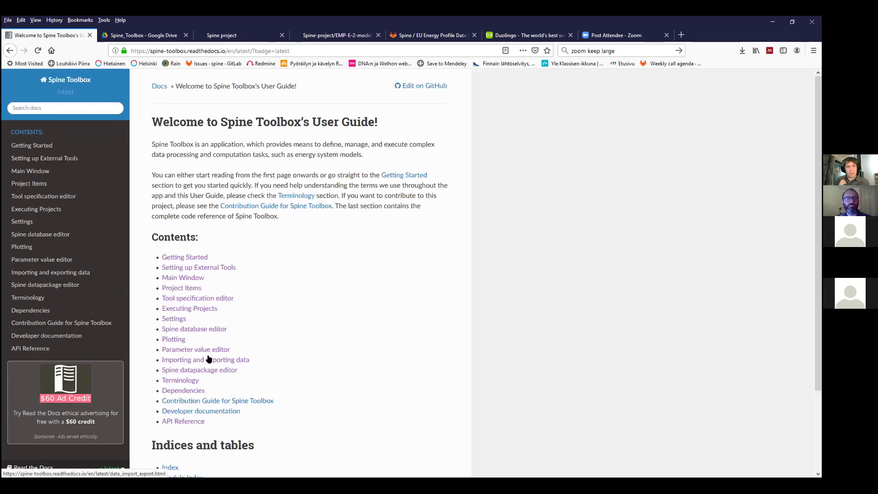
scroll(273, 326, down, 3)
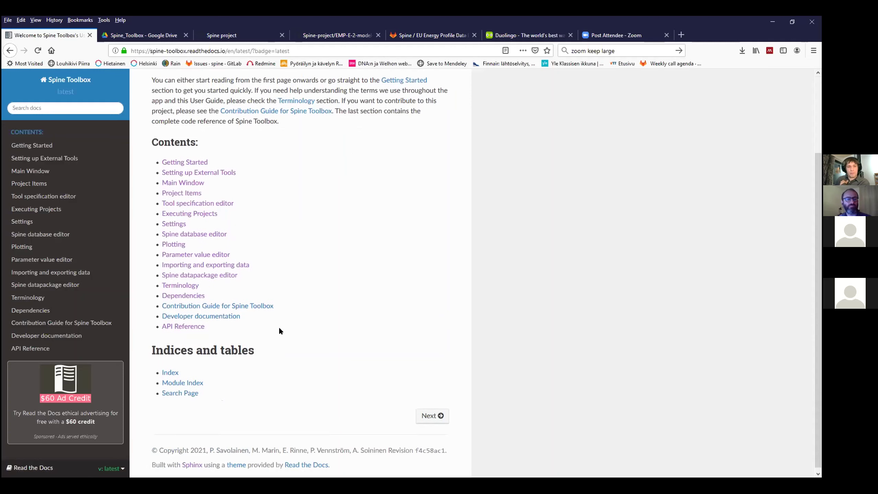
scroll(282, 339, up, 3)
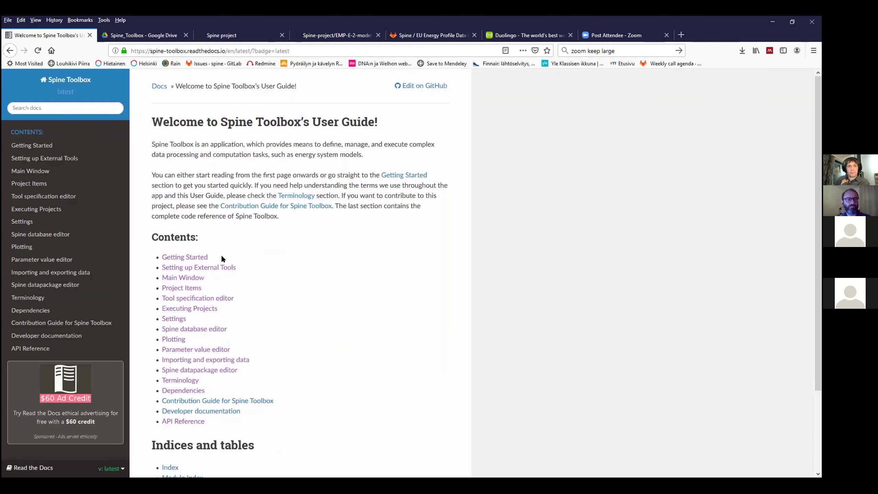
click(195, 257)
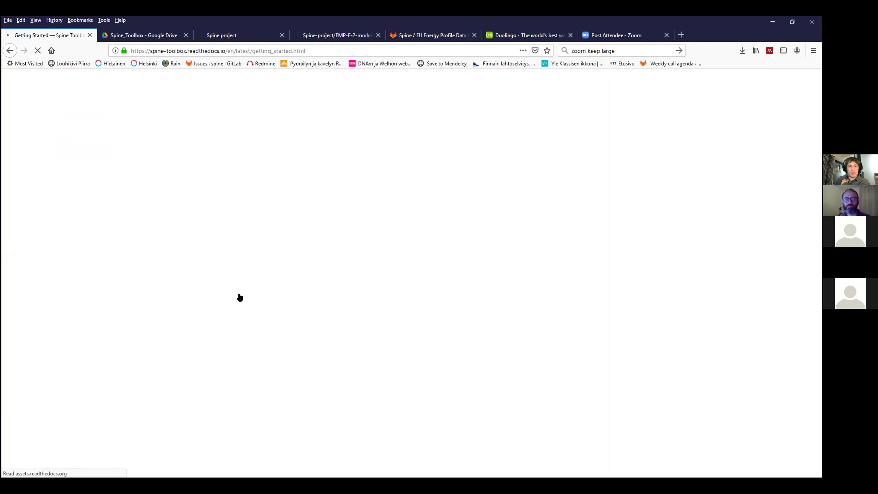
scroll(347, 353, down, 5)
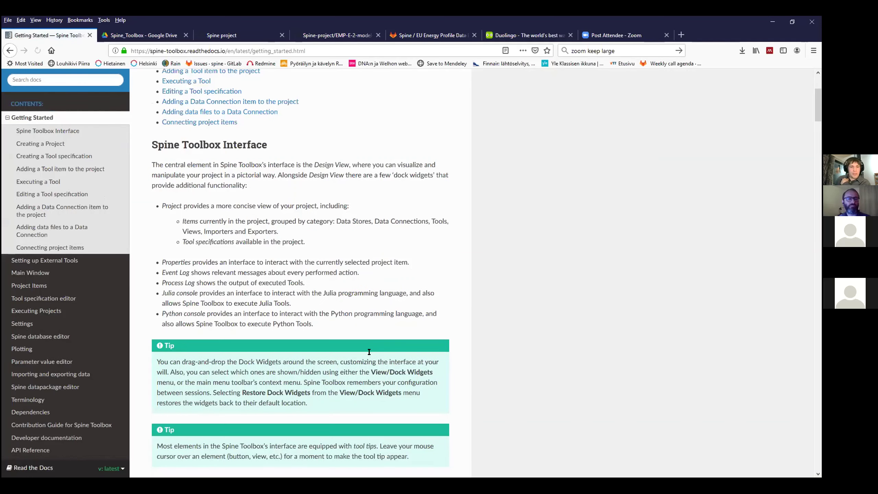
scroll(371, 353, down, 15)
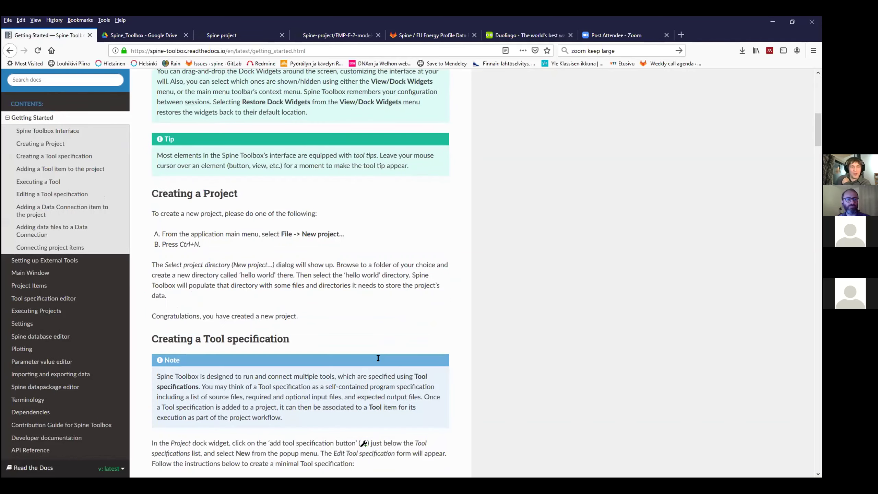
scroll(383, 360, down, 8)
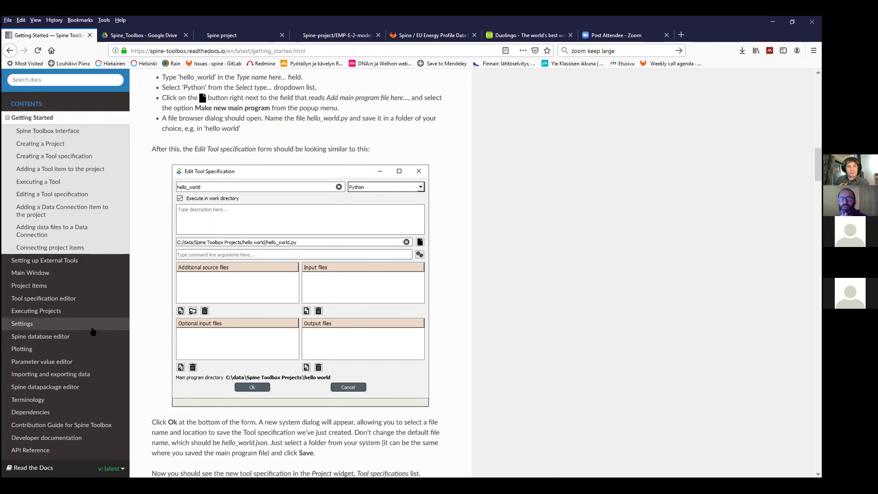
click(9, 51)
click(13, 51)
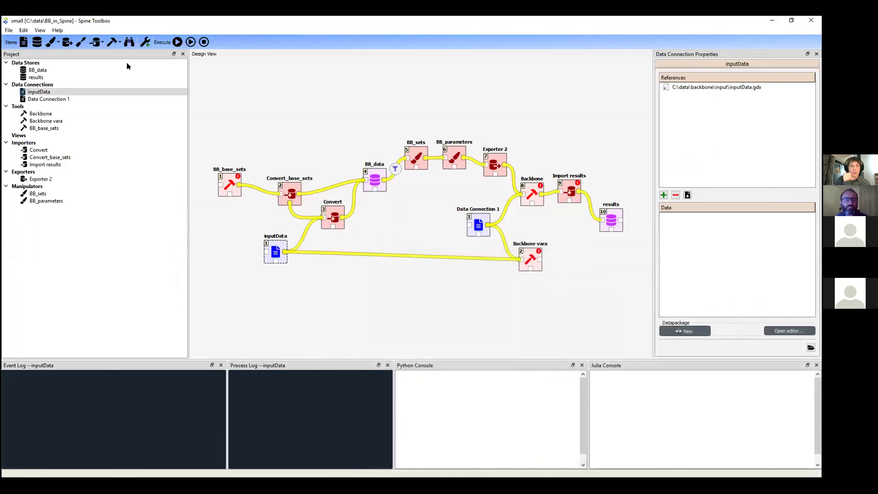
Switch to Spine Toolbox and reopen the recent EMP-E-scenarios project.
click(8, 30)
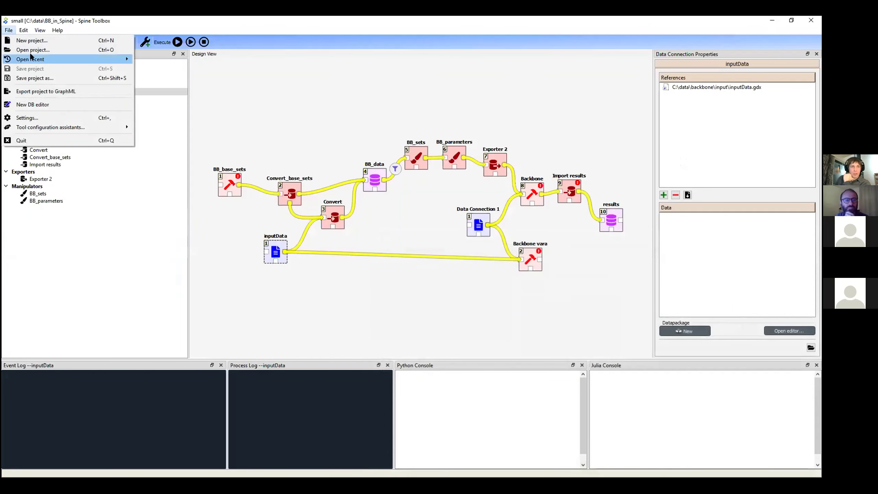
mouse_move(37, 59)
click(155, 69)
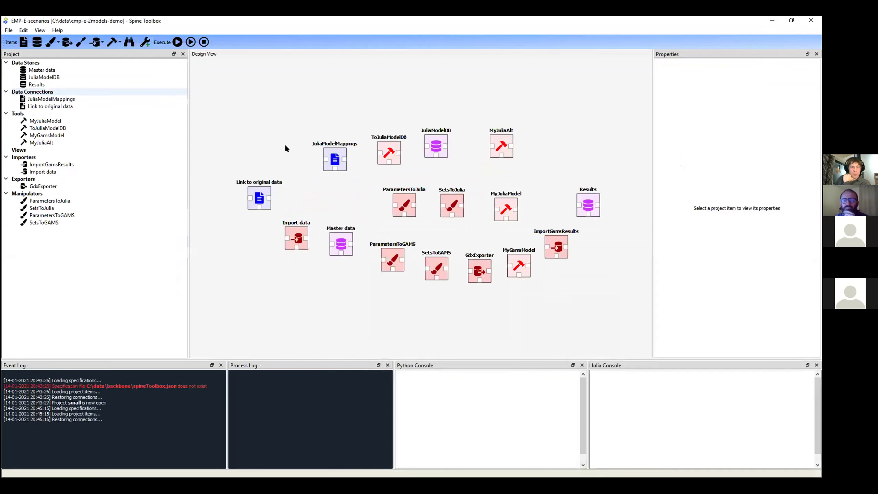
Examine the Master data store's database URL properties and its option for creating a new Spine database.
drag(335, 244, 329, 245)
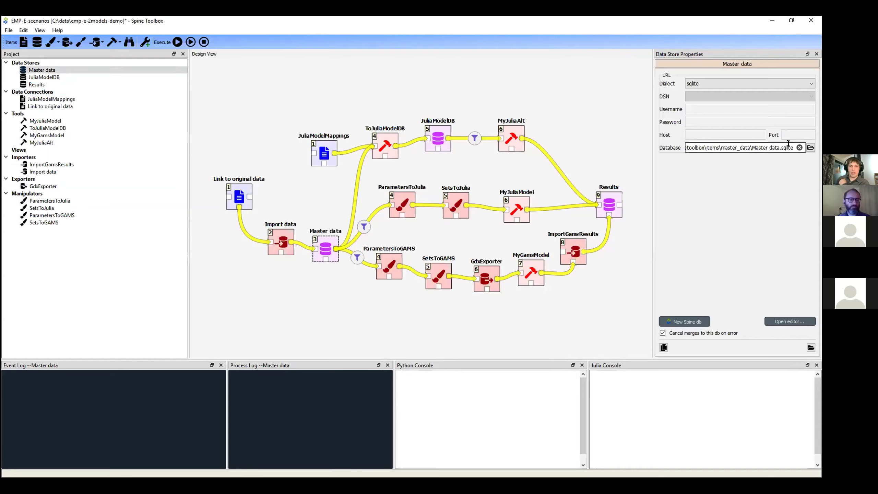
click(685, 321)
click(496, 278)
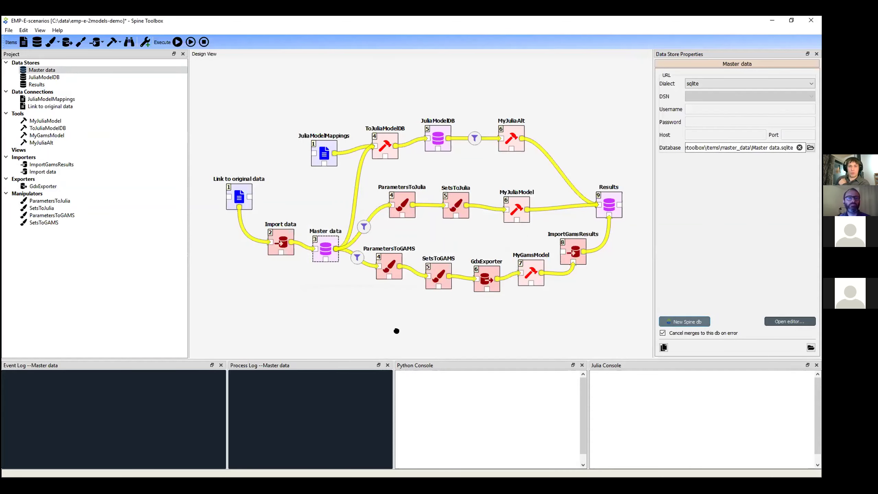
click(394, 330)
Add a data store named remote in the empty area above JuliaModelMappings, with its dialect set to mysql.
drag(37, 41, 309, 92)
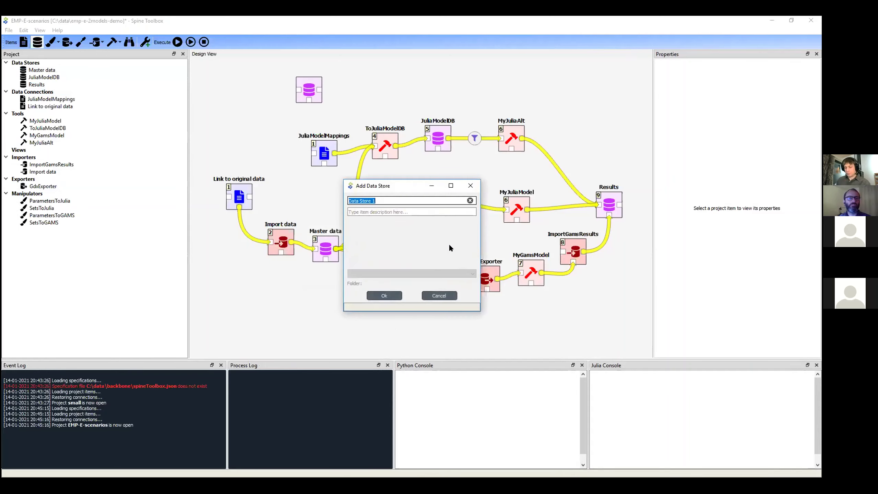
text(remote)
key(Return)
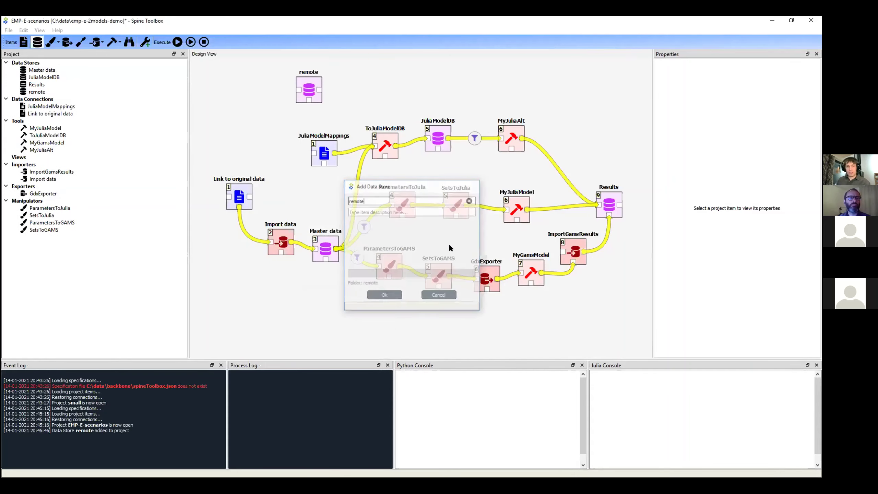
click(720, 83)
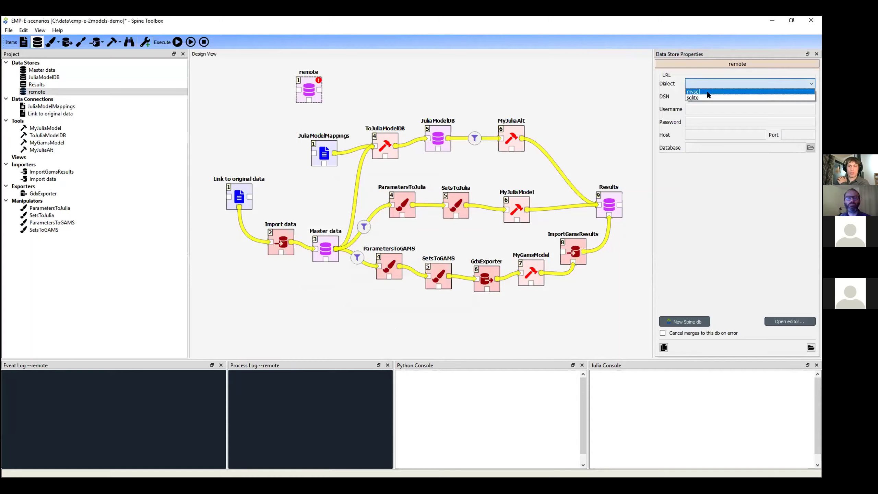
click(706, 92)
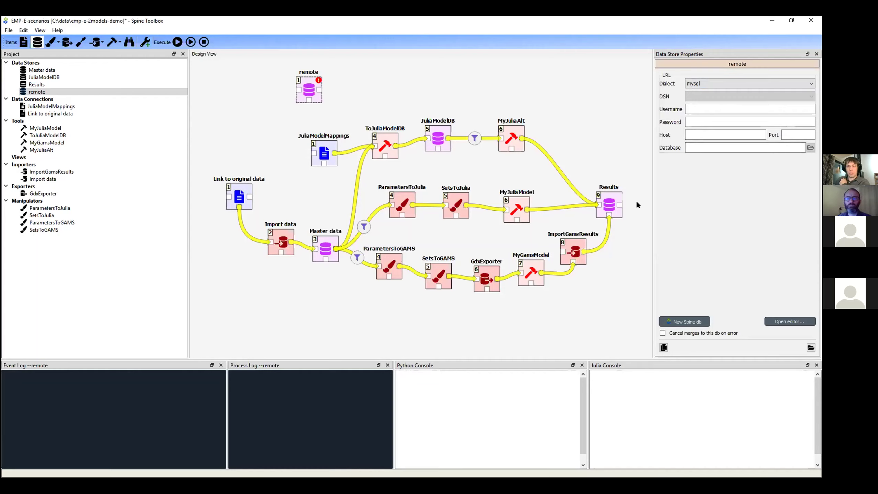
Remove the remote data store from the workflow.
drag(310, 92, 286, 116)
right_click(279, 111)
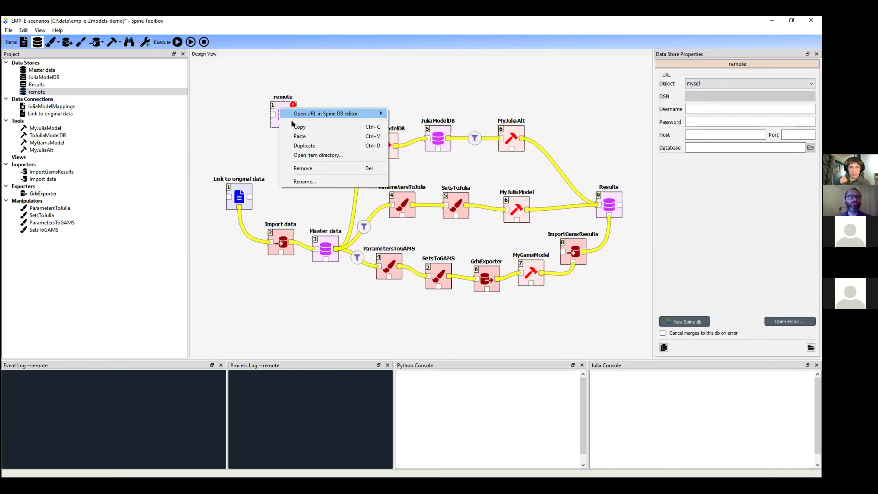
click(313, 167)
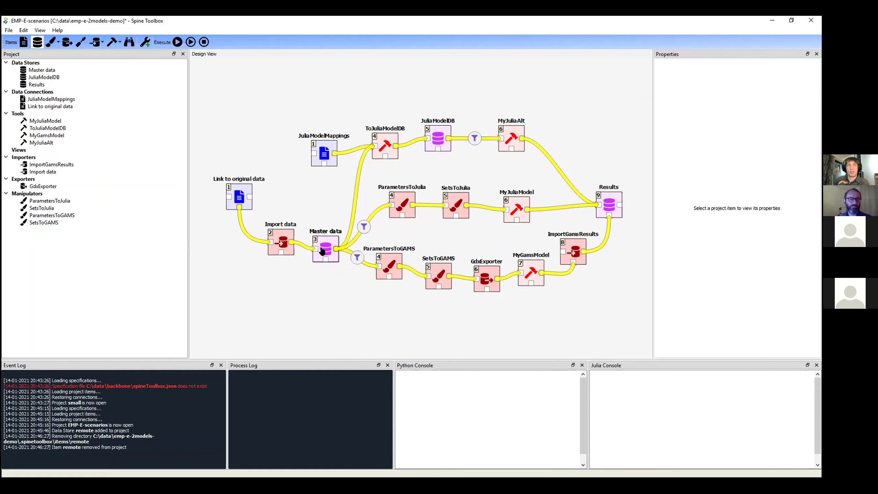
Add a data store named my_stuff just below Master data in the workflow.
drag(322, 251, 320, 254)
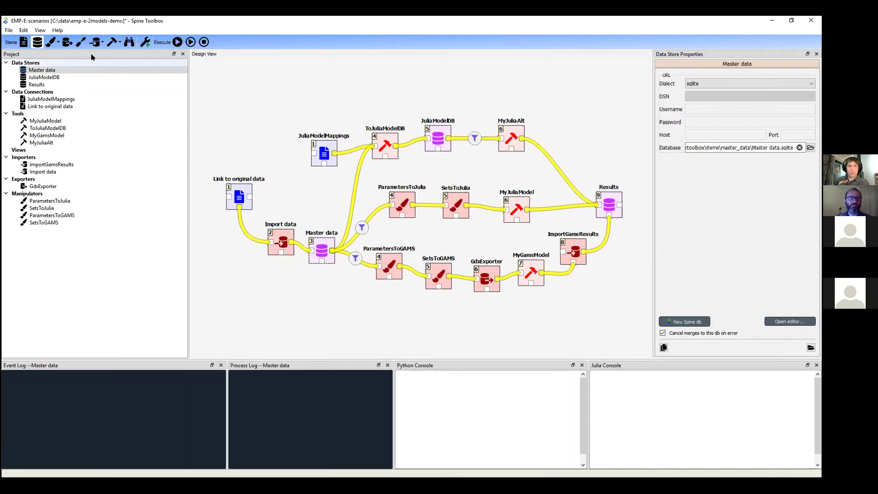
drag(38, 42, 311, 292)
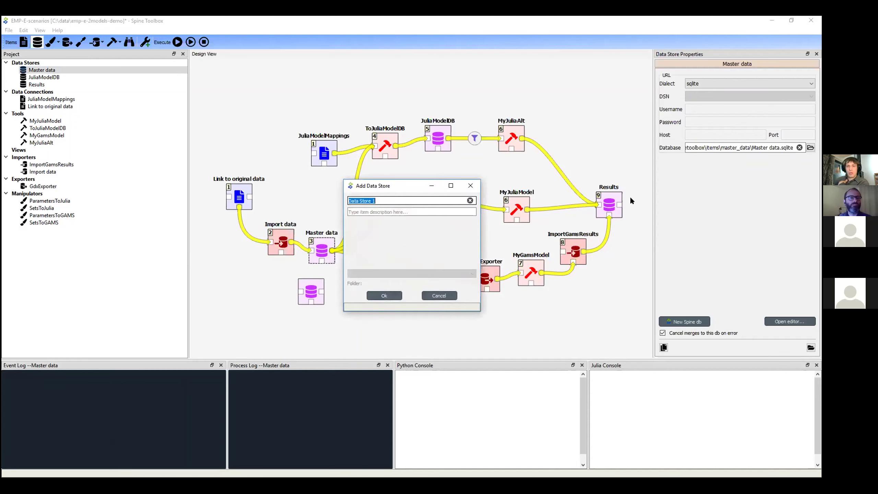
text(my_stuff)
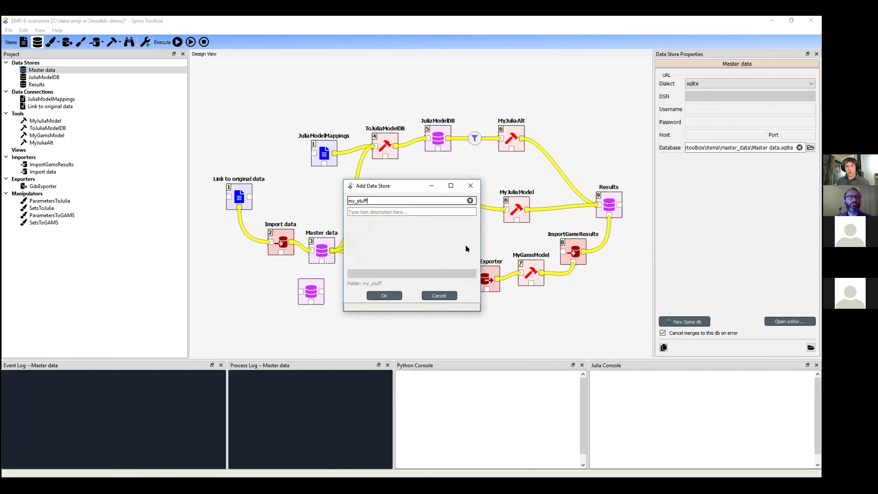
key(Return)
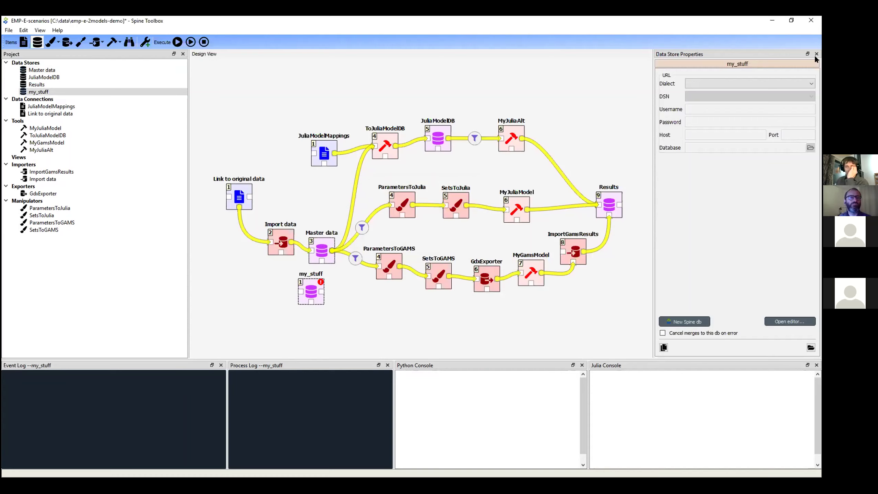
Set the my_stuff store's dialect to sqlite and its database to foo, and create a new Spine database for it.
click(774, 83)
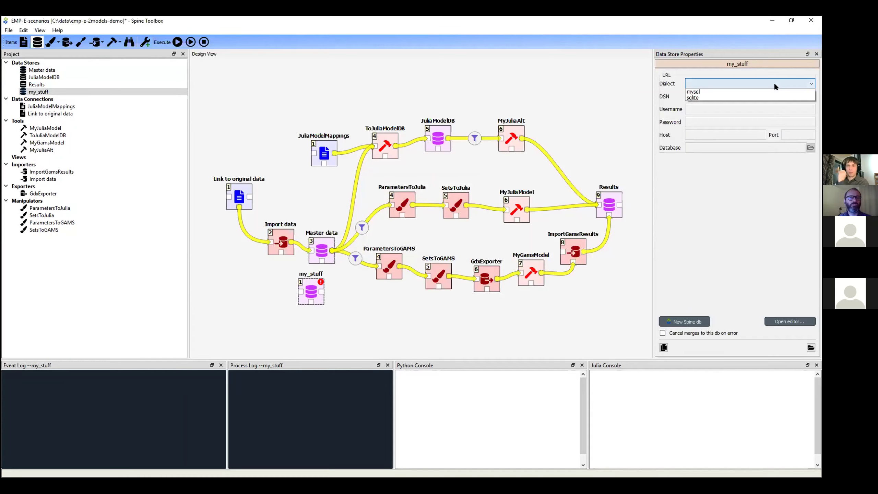
click(750, 97)
click(715, 151)
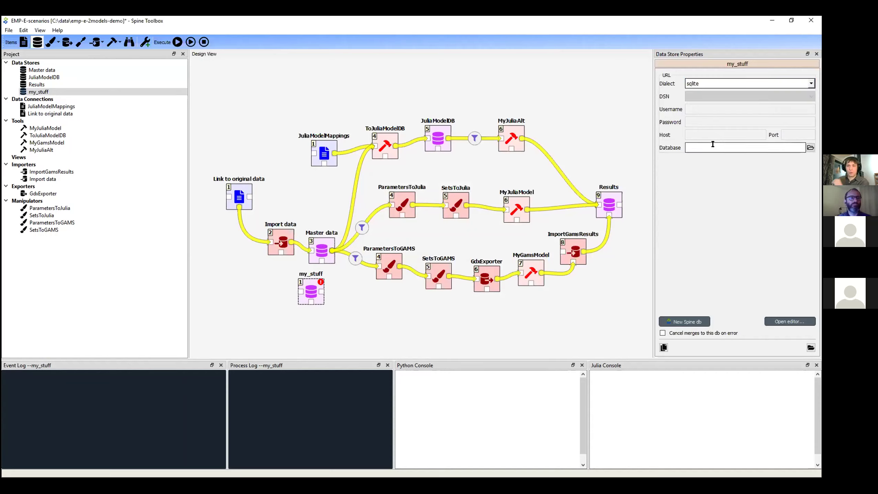
text(foo)
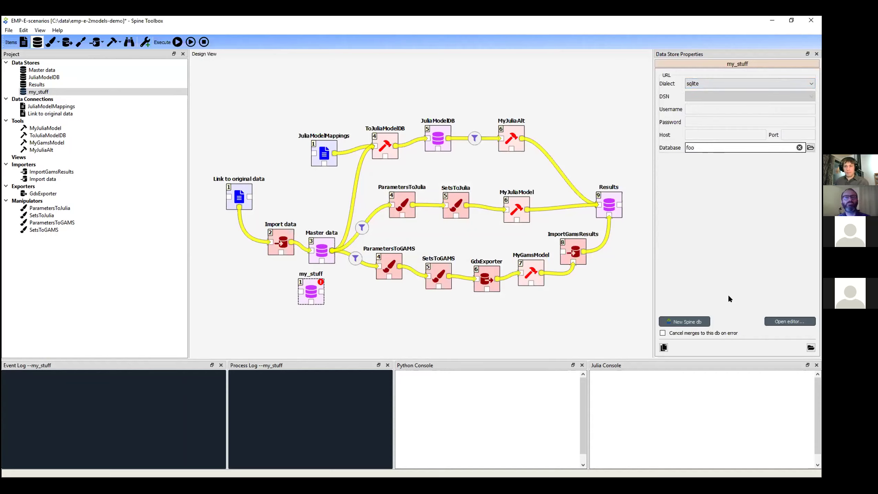
click(686, 322)
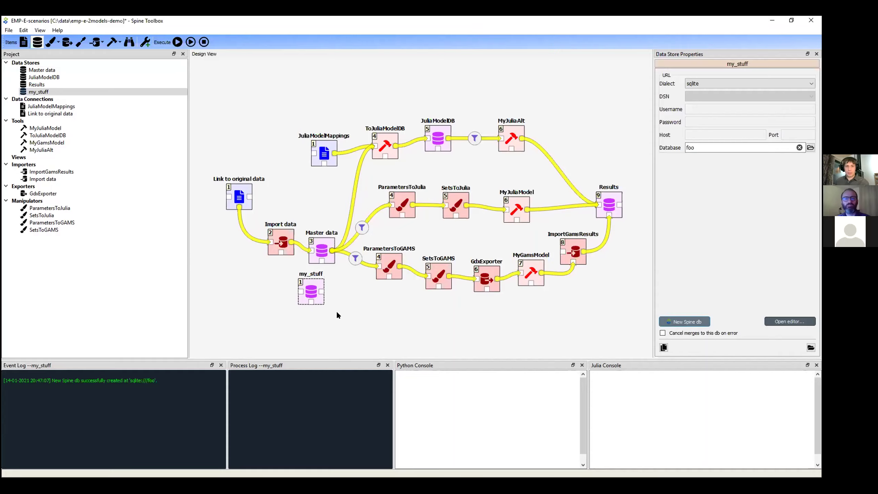
Move the my_stuff store slightly down, open its database for editing and add an object class named powerplant.
drag(312, 291, 305, 302)
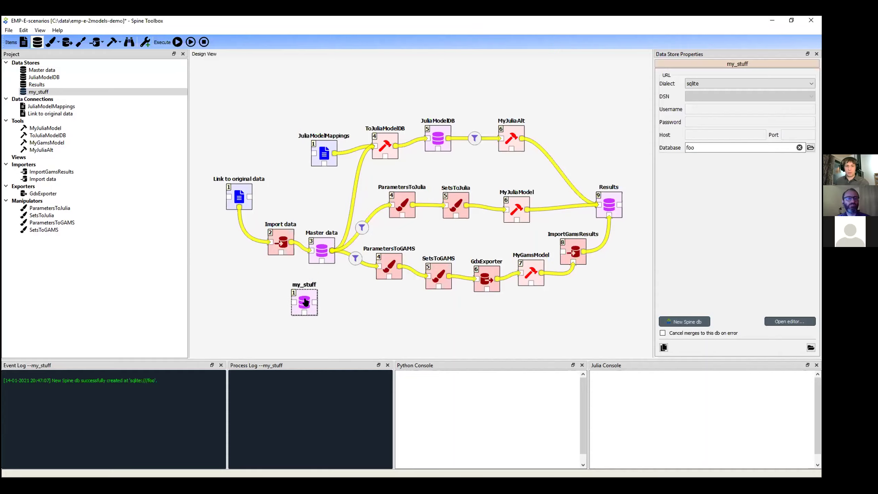
double_click(304, 301)
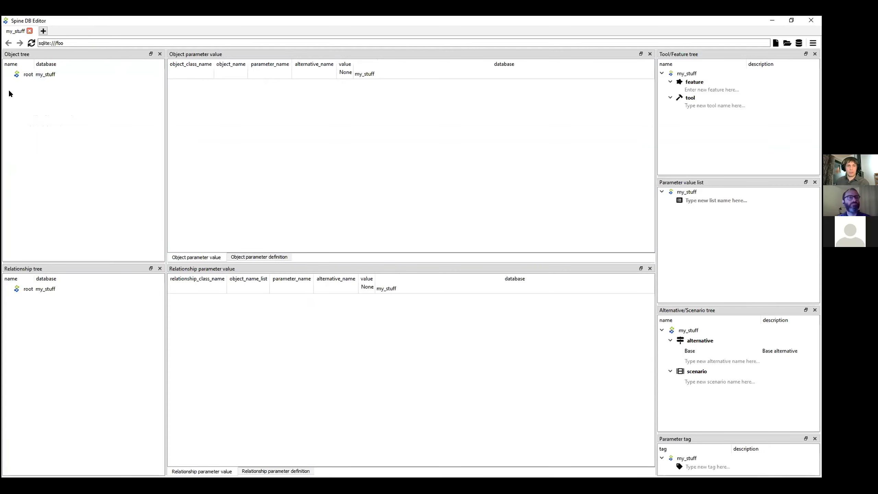
right_click(29, 73)
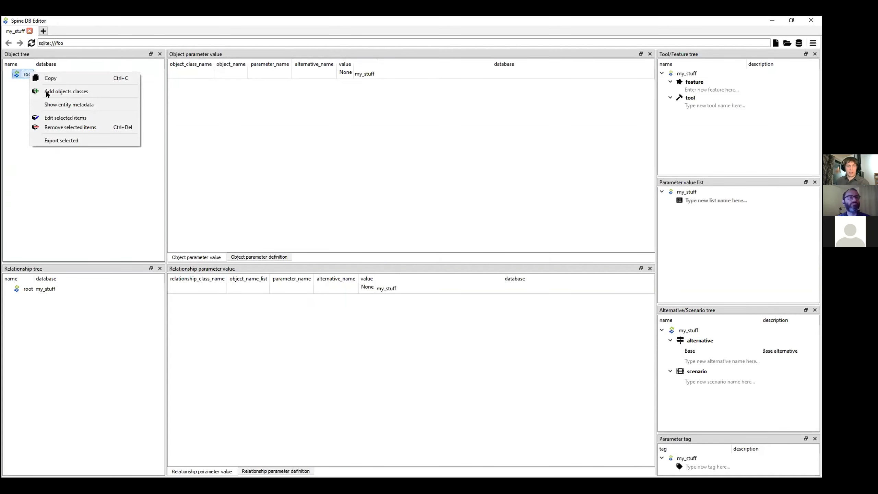
click(52, 91)
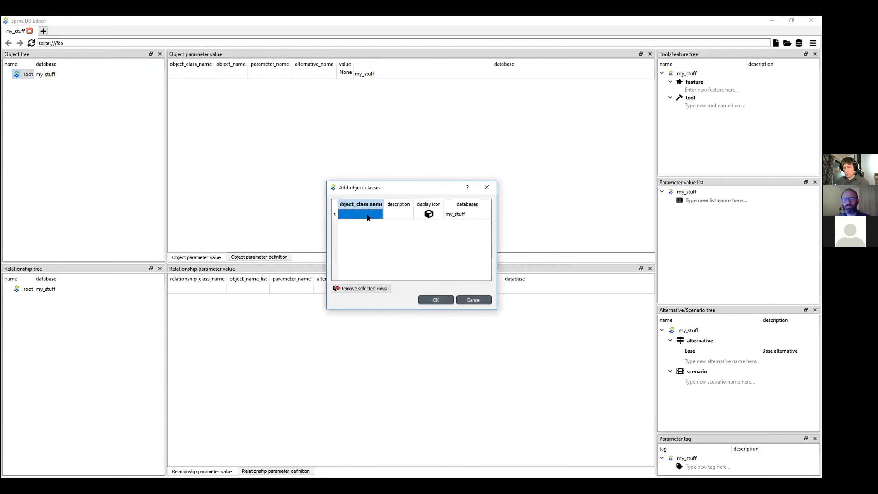
text(powerplant)
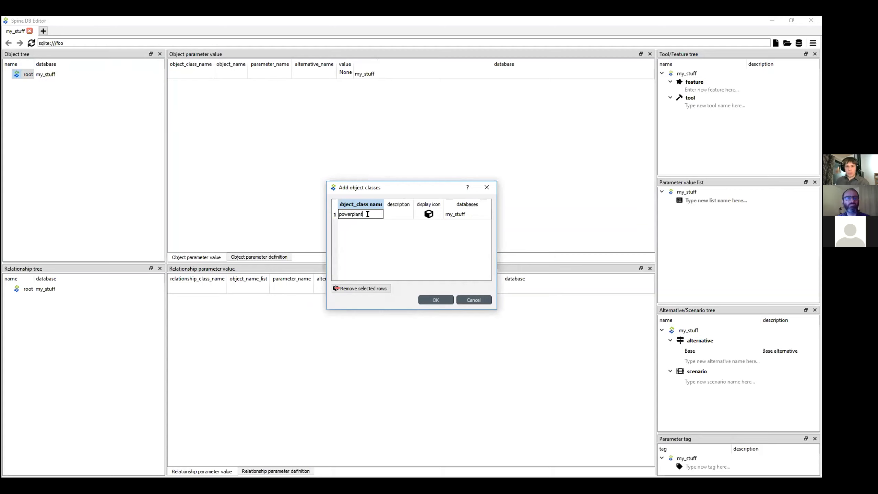
key(Return)
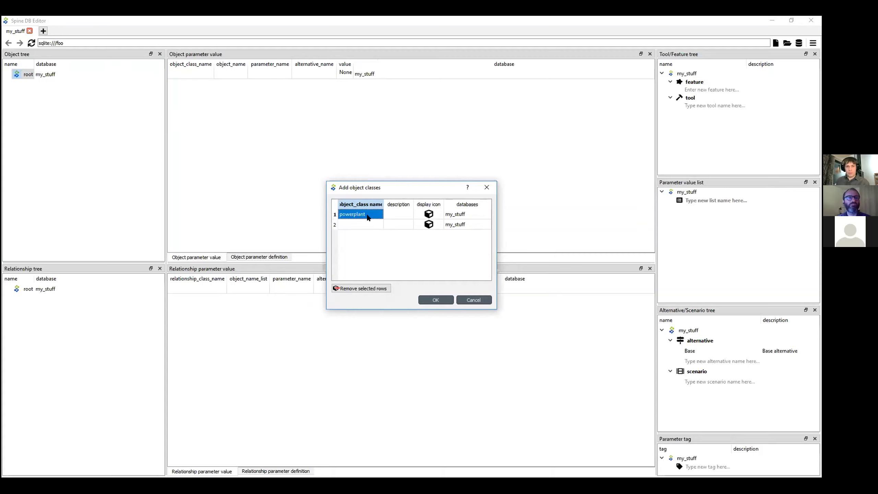
click(442, 299)
Add an object named Plant A to the powerplant class and expand the class in the object tree.
right_click(44, 85)
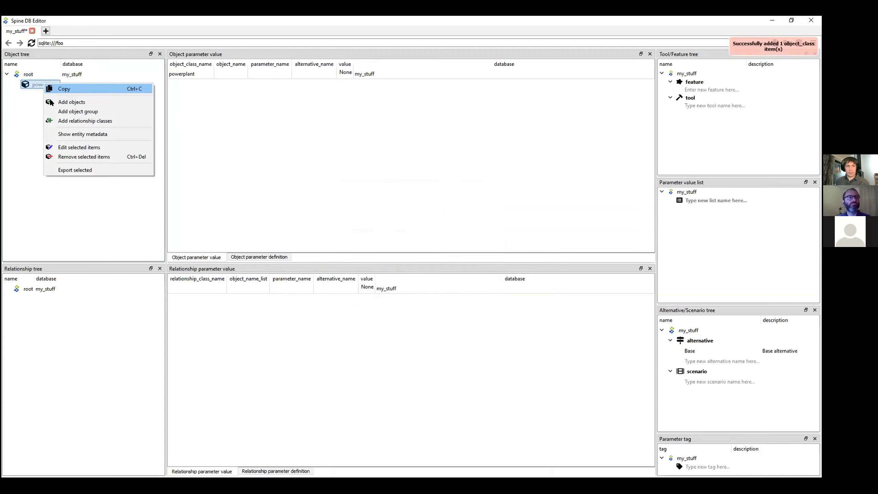
click(71, 101)
click(393, 215)
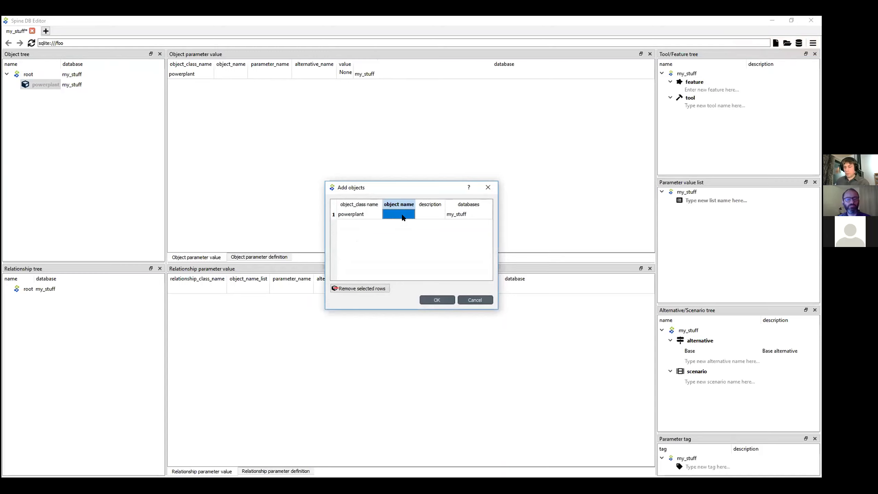
text(Plant A)
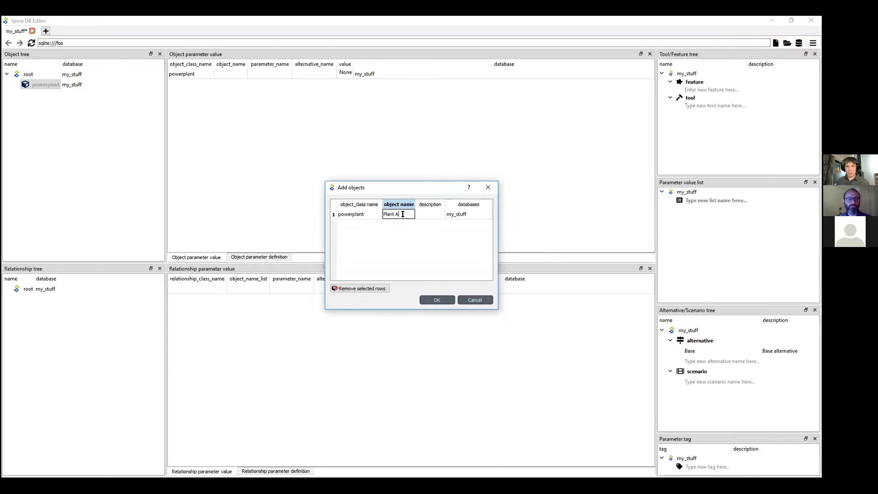
key(Return)
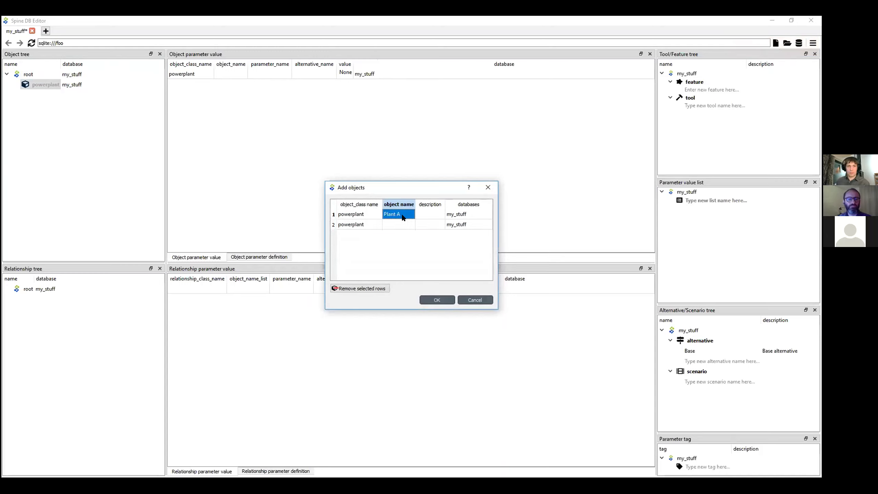
click(437, 300)
click(14, 85)
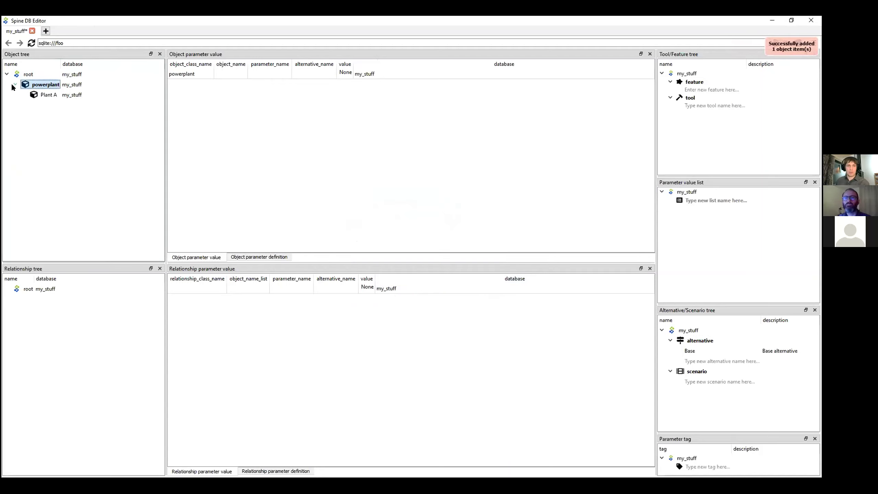
Define a parameter named capacity for the powerplant object class.
click(272, 257)
click(236, 74)
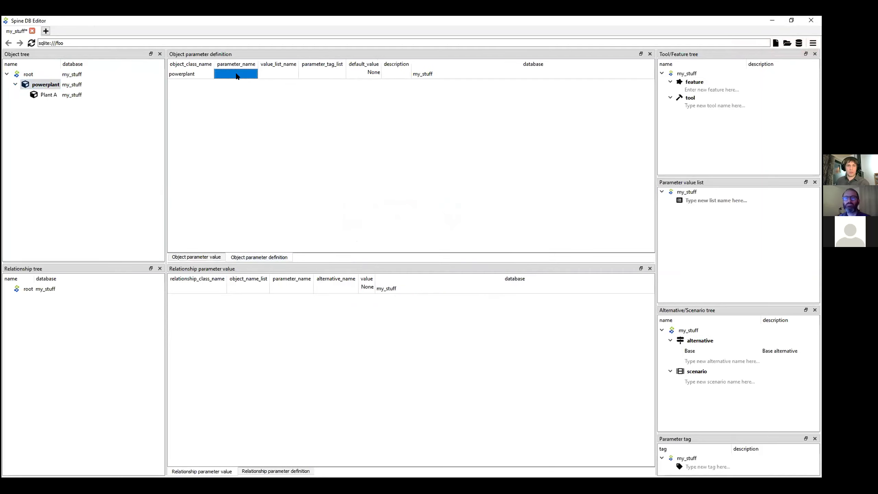
text(capacity)
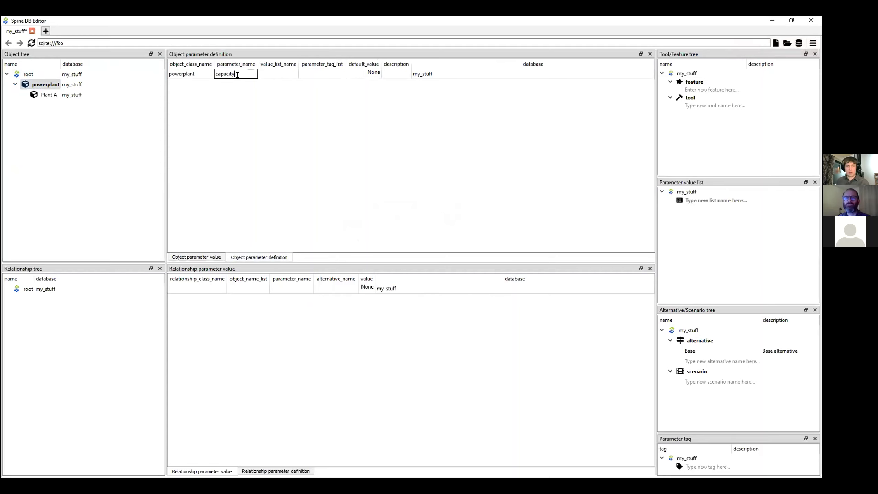
key(Return)
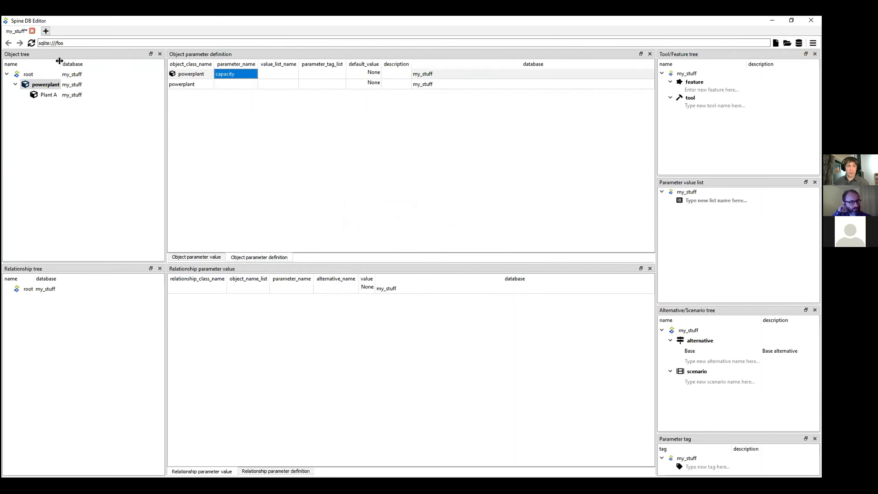
drag(59, 60, 68, 61)
click(277, 74)
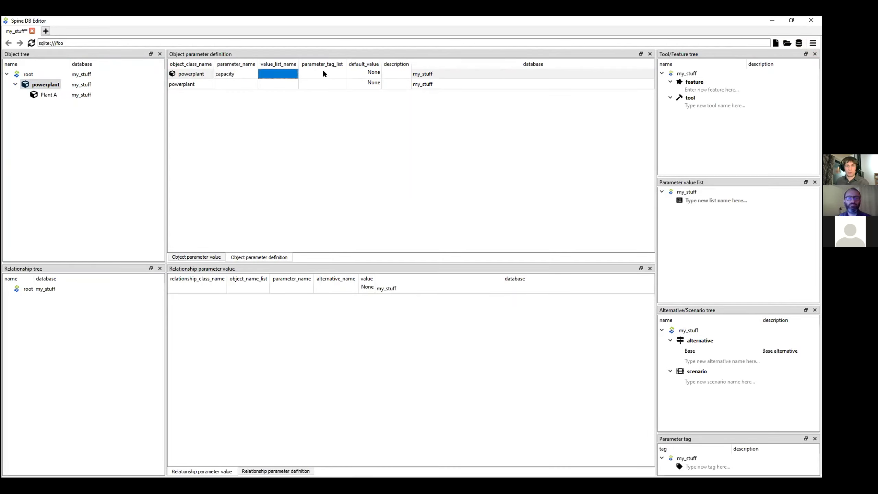
Fill a new object parameter value row with object Plant A and parameter capacity.
click(214, 257)
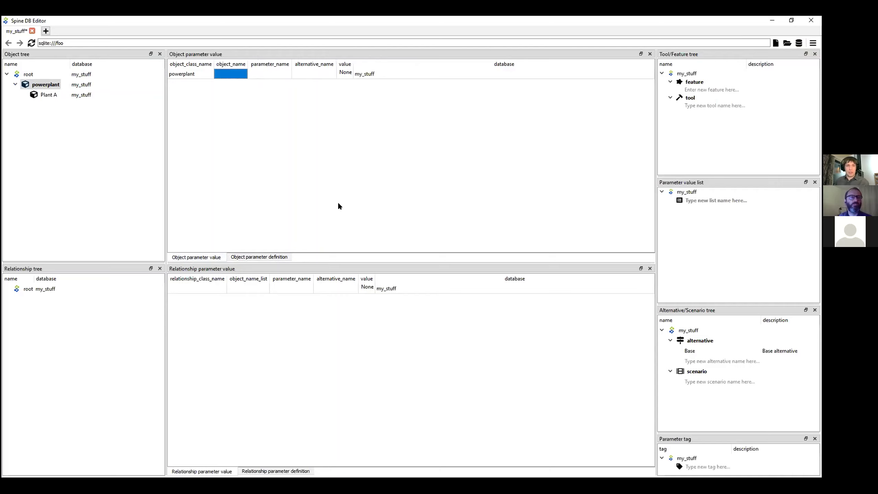
text(P)
key(Return)
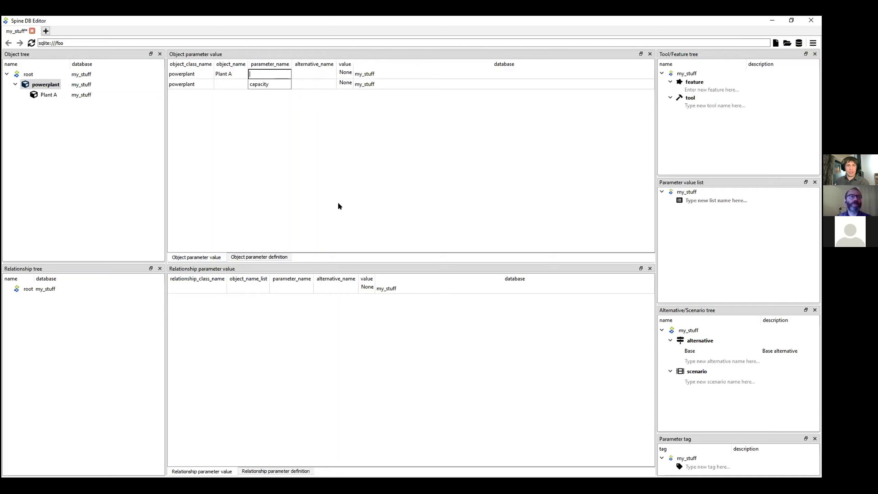
key(Down)
key(Return)
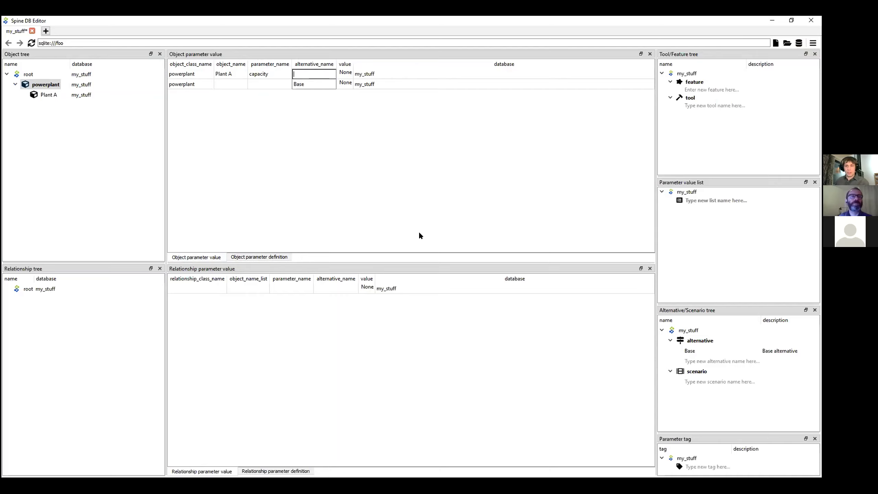
Add an alternative named new below the Base alternative.
click(692, 357)
right_click(700, 358)
click(695, 362)
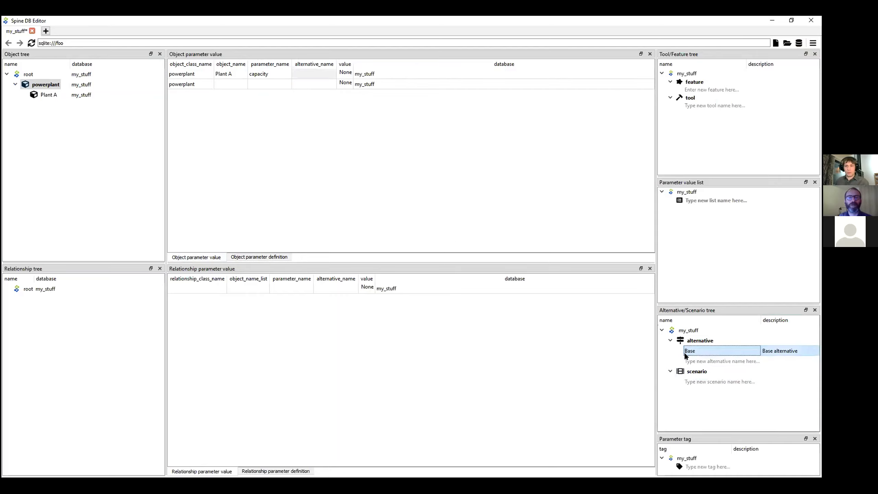
double_click(694, 361)
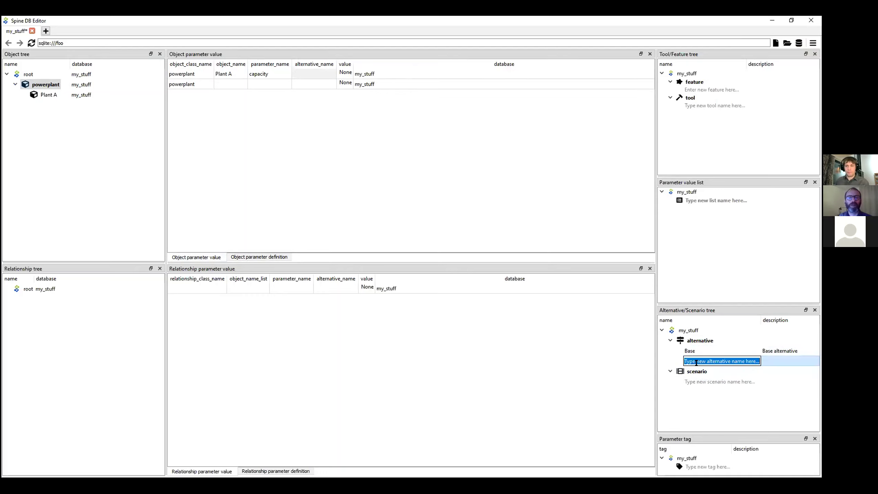
text(new)
key(Return)
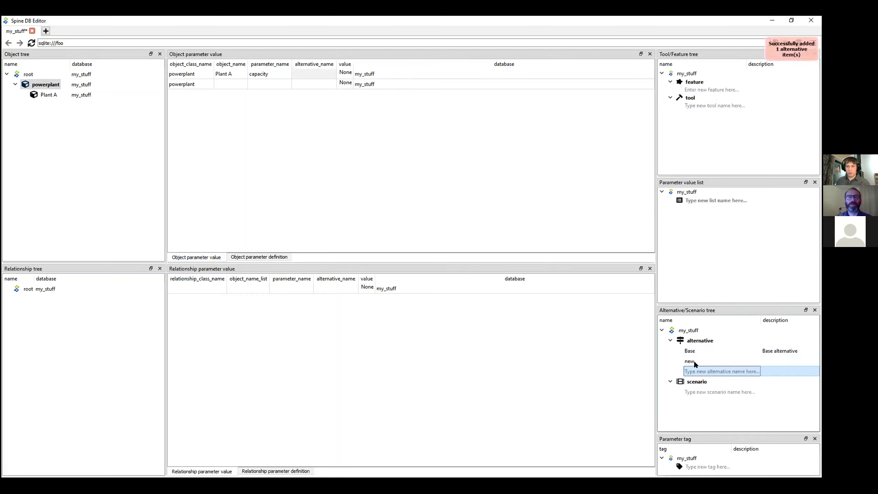
Assign the alternative new to Plant A's capacity row and set its value to 340.
click(315, 74)
double_click(315, 74)
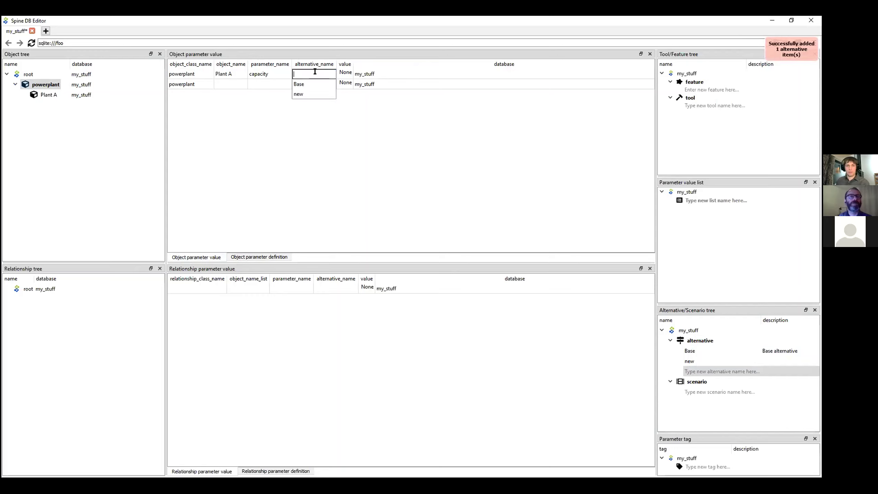
click(304, 94)
click(237, 82)
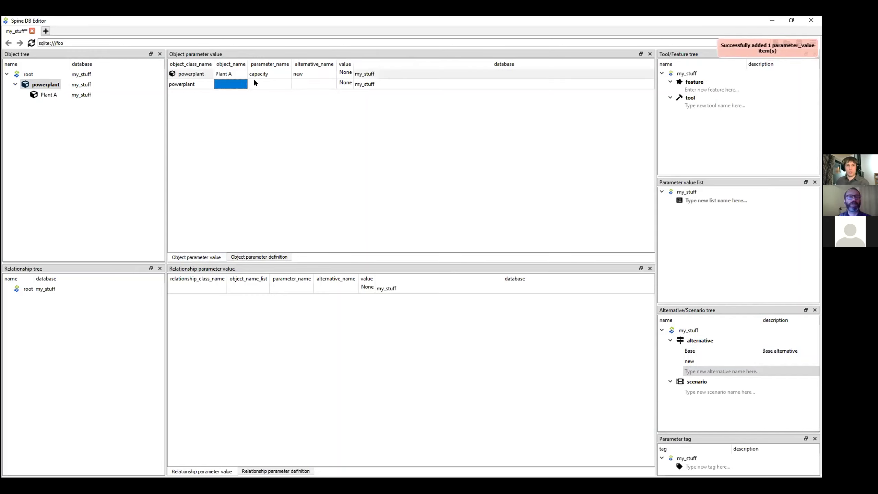
double_click(347, 72)
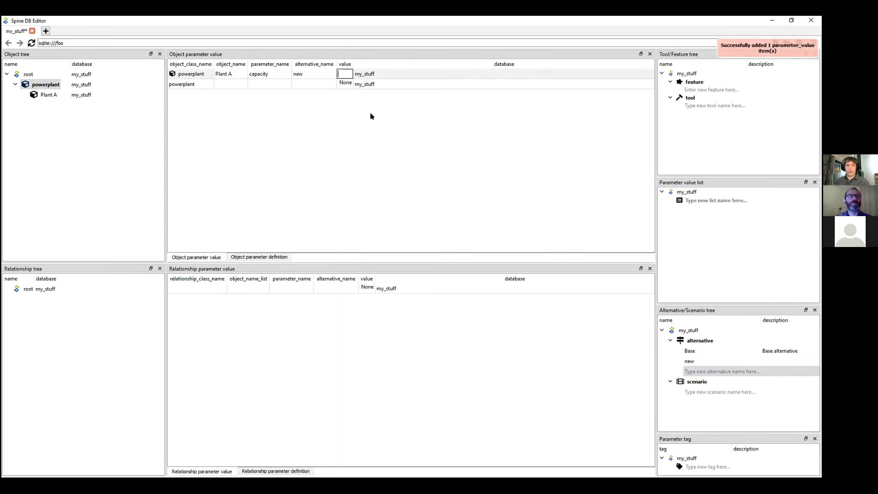
text(3)
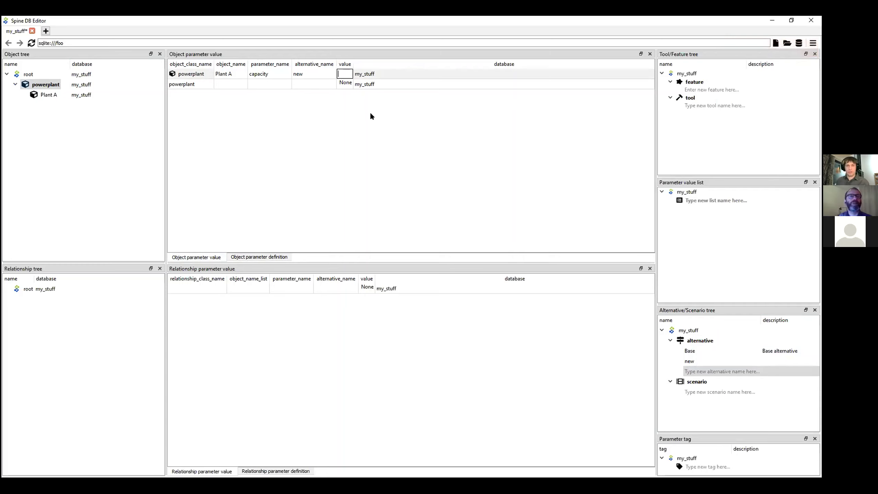
text(40)
key(Return)
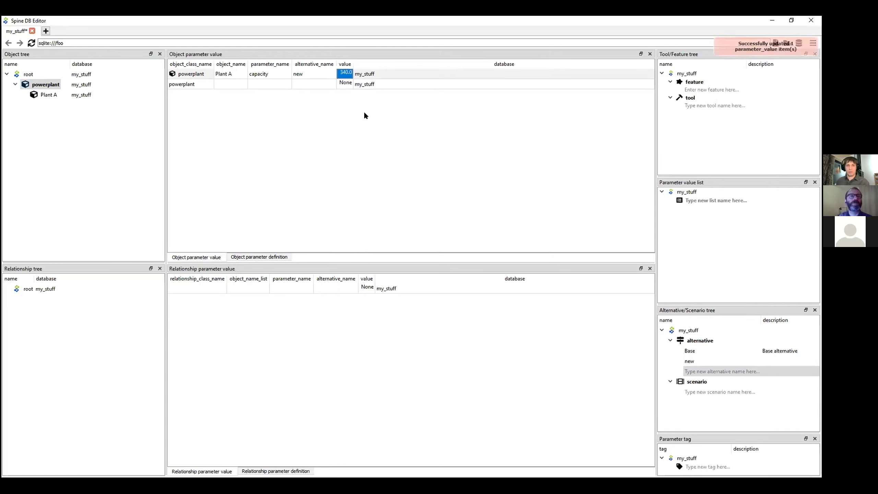
click(330, 118)
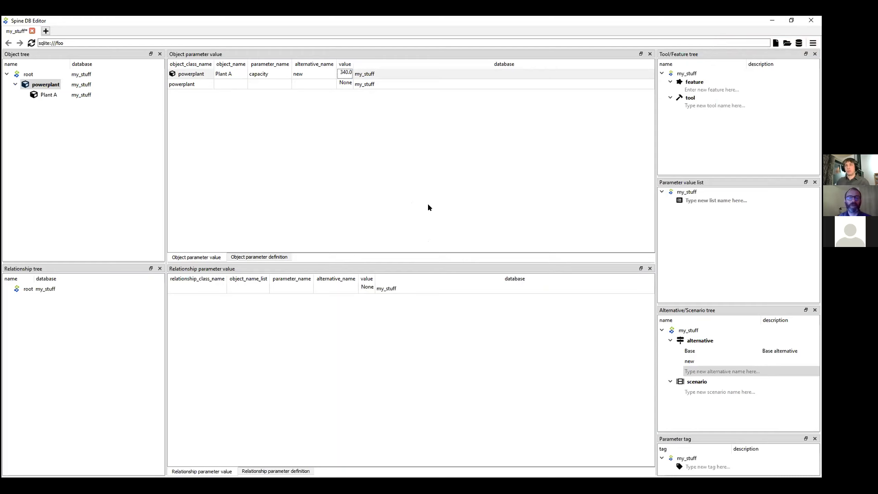
Close the database editor and commit the changes to my_stuff with the message sdf.
click(813, 20)
text(sdf)
key(Return)
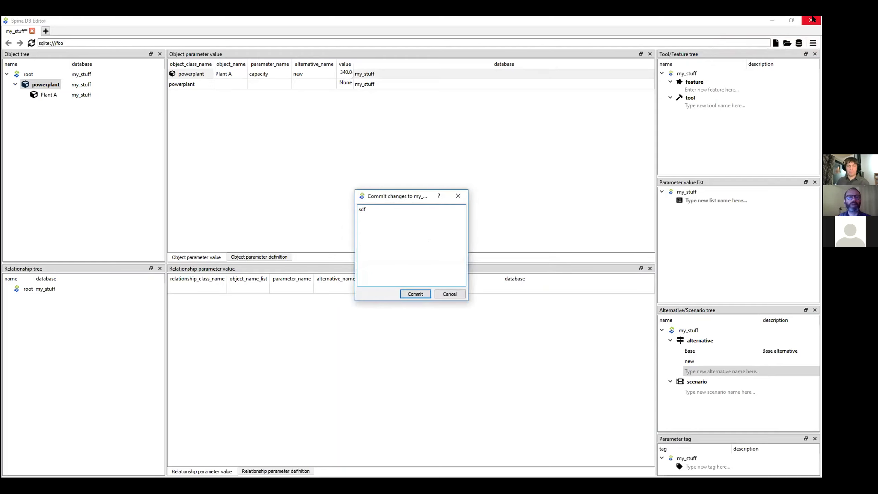
key(ctrl+Return)
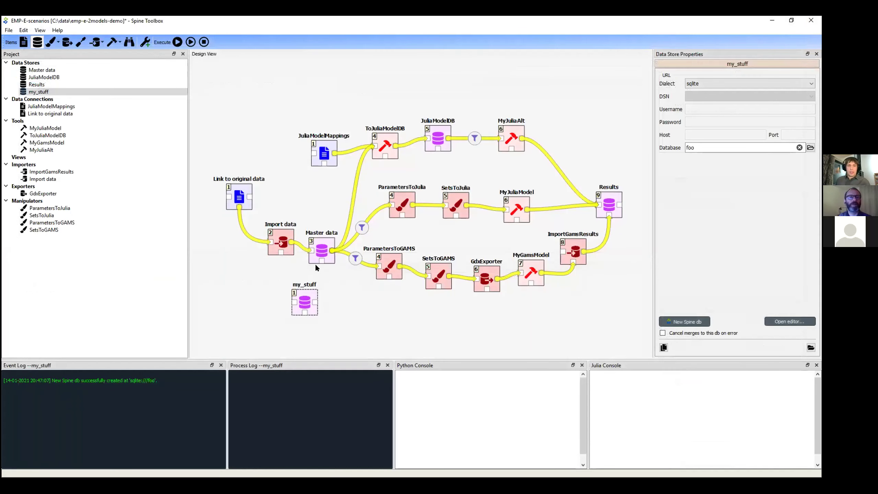
Connect the my_stuff data store's output to the ParametersToGAMS manipulator.
click(315, 255)
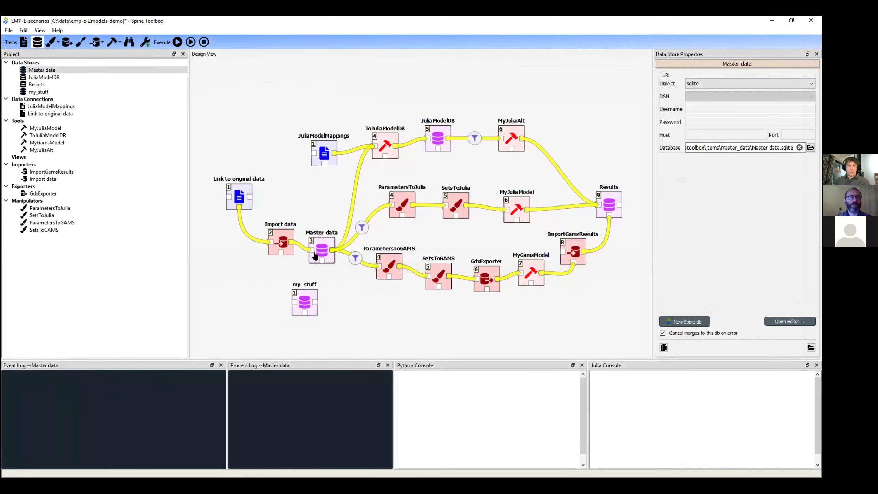
click(313, 293)
drag(315, 301, 379, 267)
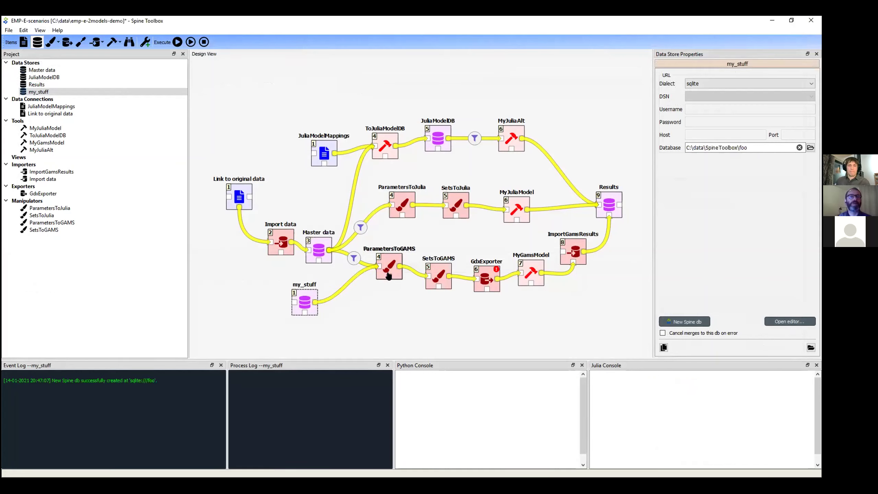
click(355, 279)
click(355, 277)
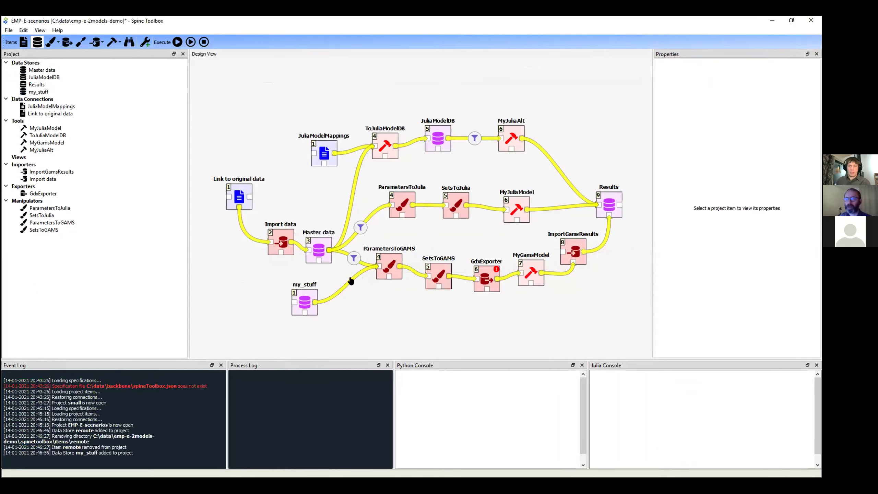
click(334, 291)
click(299, 306)
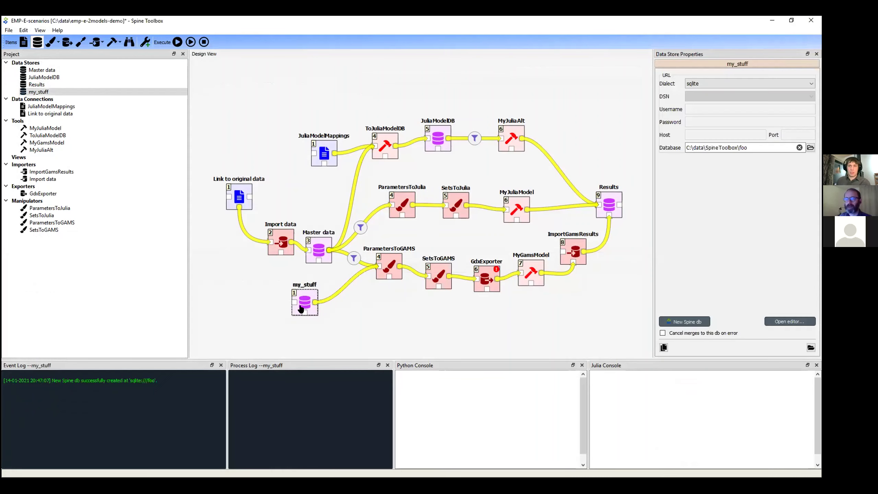
click(331, 296)
Open the my_stuff database in the editor and add a scenario named new.
double_click(305, 300)
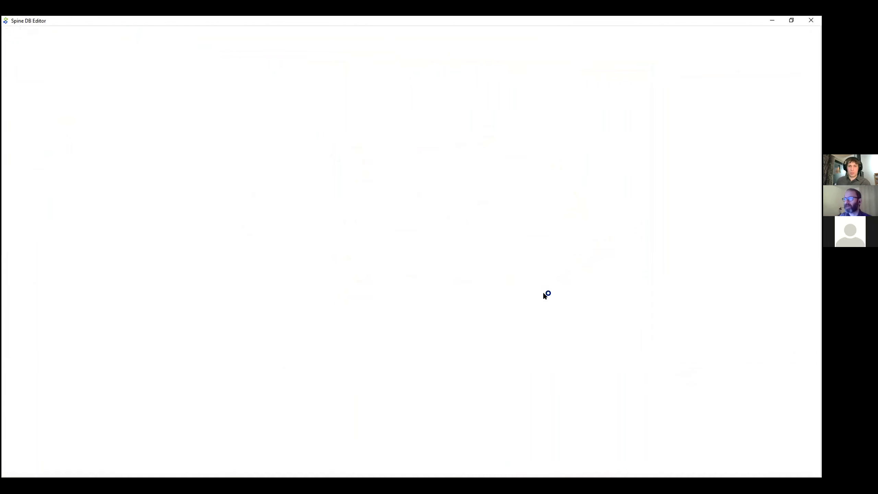
click(695, 388)
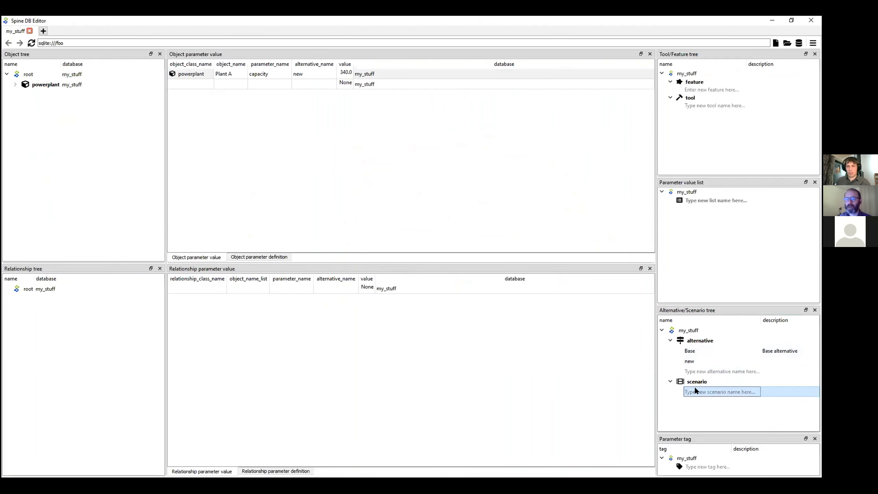
text(new)
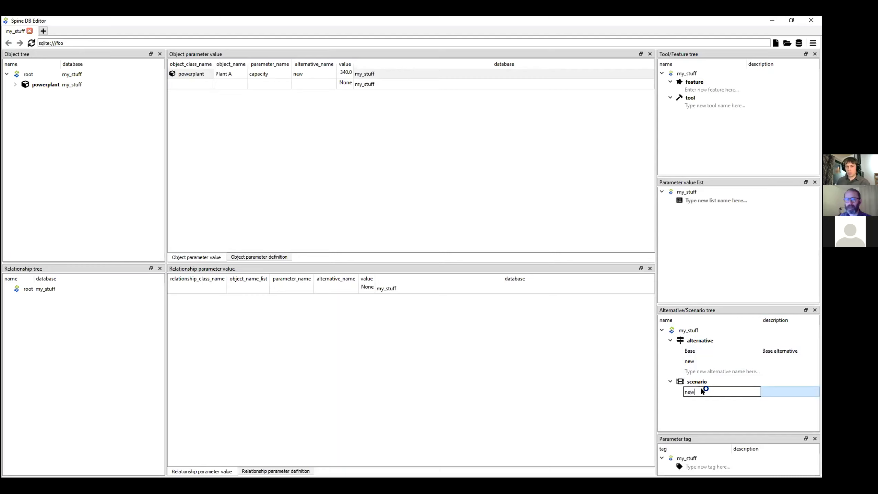
key(Return)
Add the Base alternative and below it the new alternative to the scenario_alternative list of scenario new.
click(689, 350)
click(678, 392)
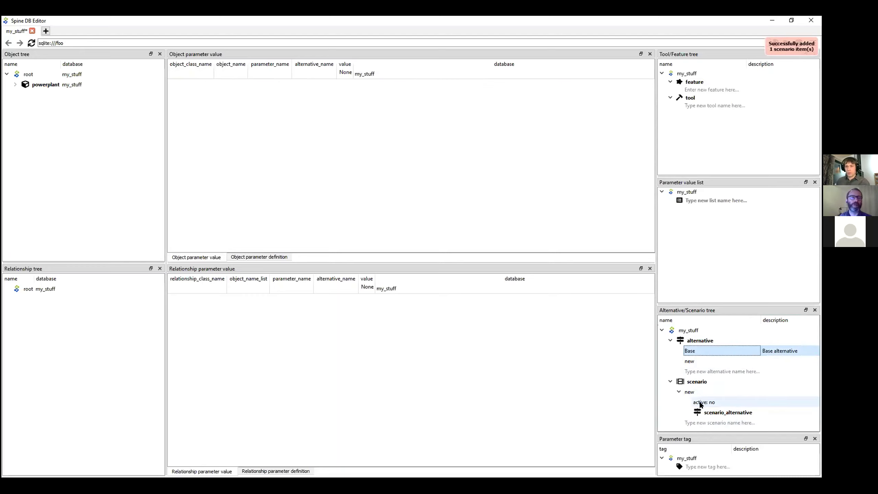
drag(683, 401, 682, 390)
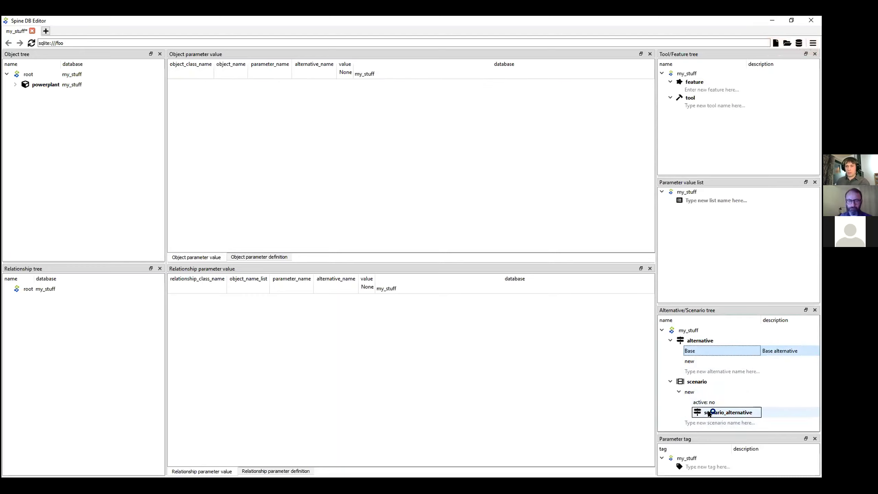
click(691, 362)
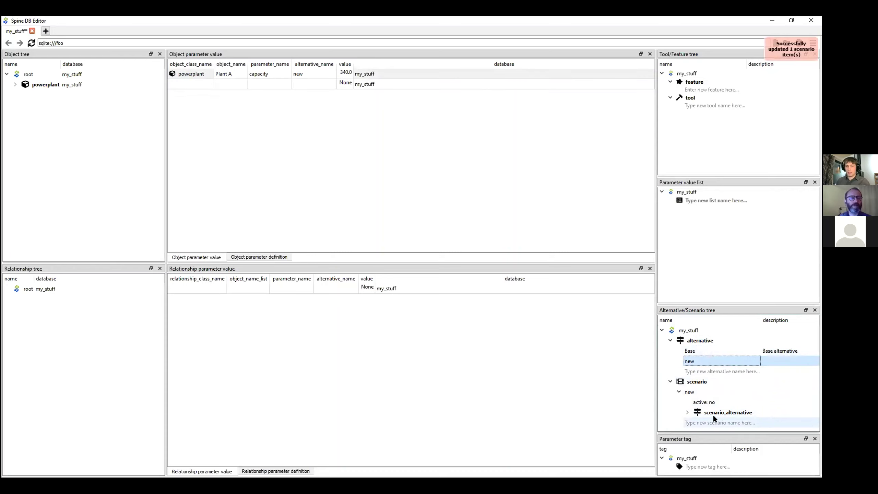
double_click(702, 412)
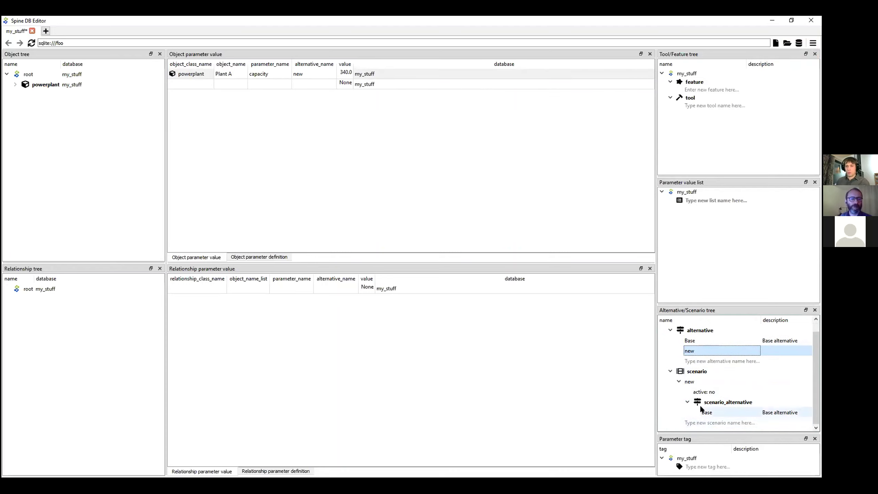
drag(690, 351, 712, 414)
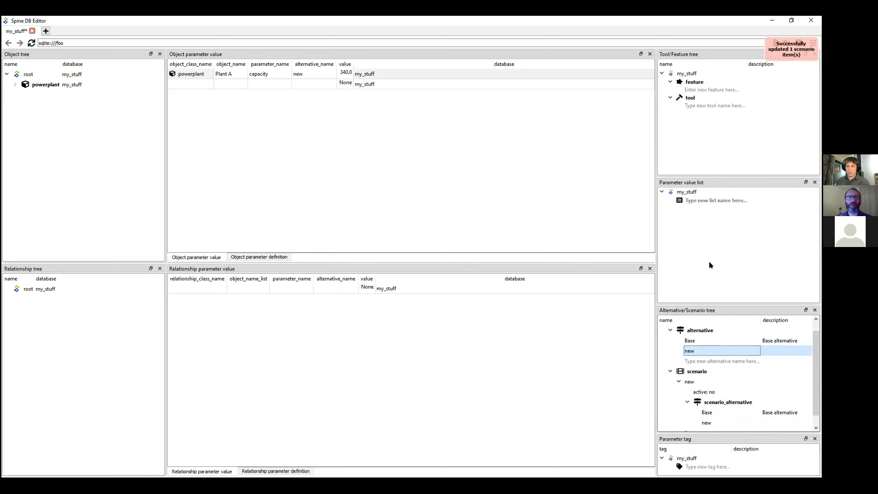
Commit the my_stuff changes with the message sdf and return to the project's design view.
key(ctrl+Return)
text(add)
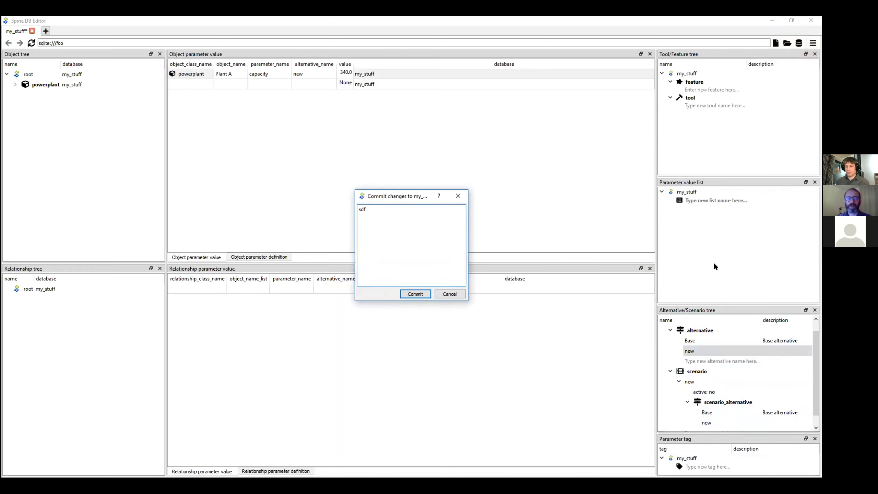
key(ctrl+Return)
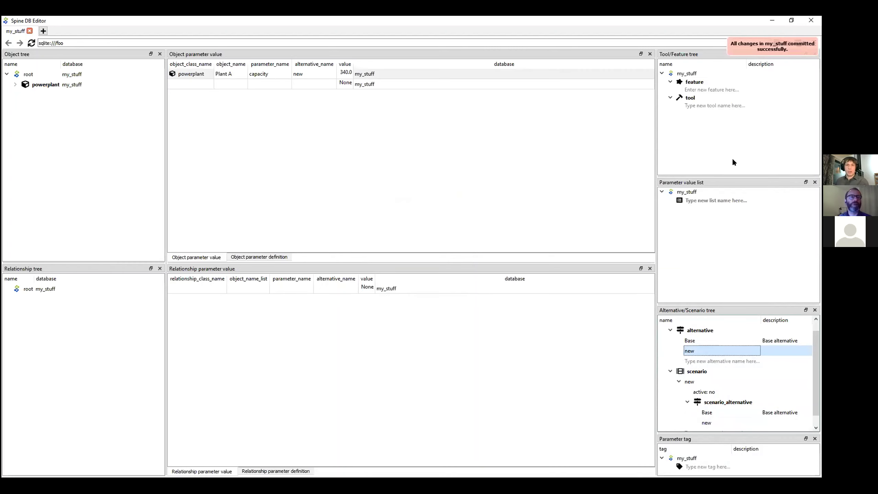
click(772, 20)
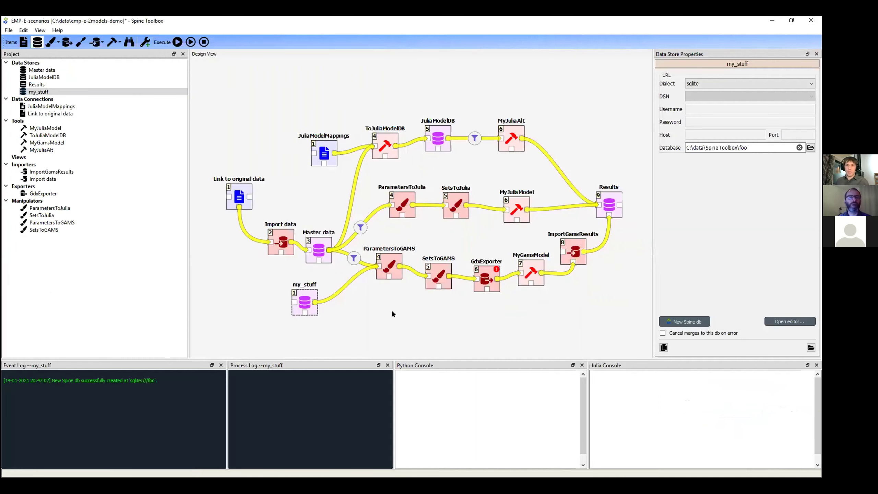
Enable the scenario filter new on the link from my_stuff to ParametersToGAMS.
click(352, 274)
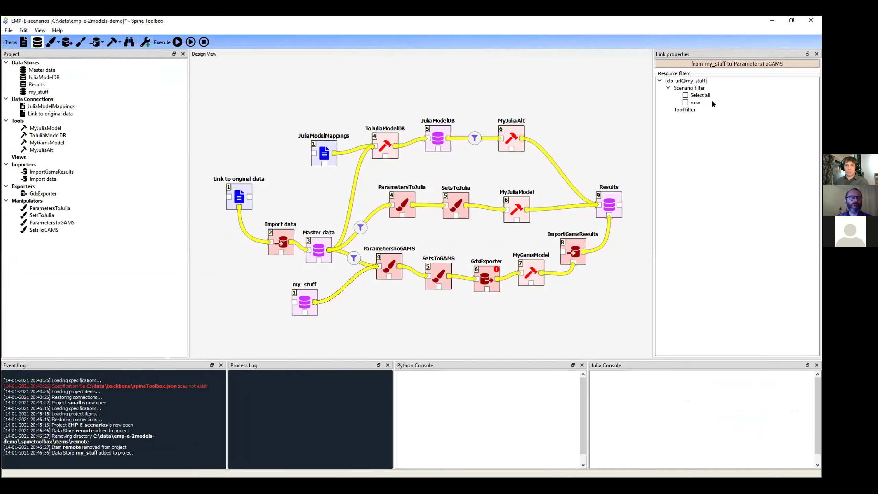
click(684, 103)
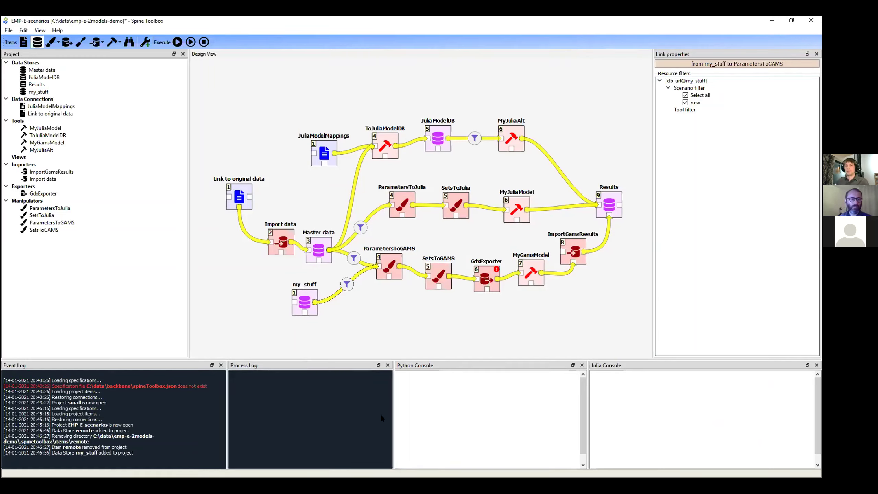
click(443, 336)
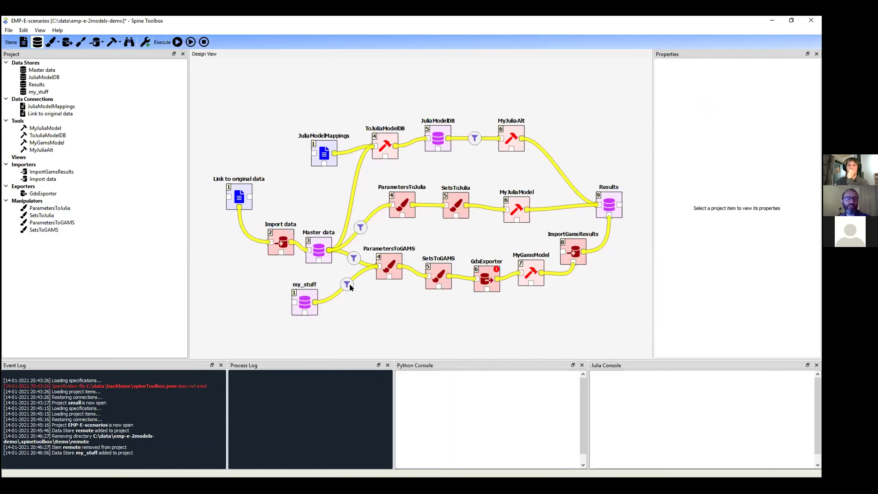
Open the Master data database in the editor and examine its existing alternatives.
drag(298, 235, 290, 231)
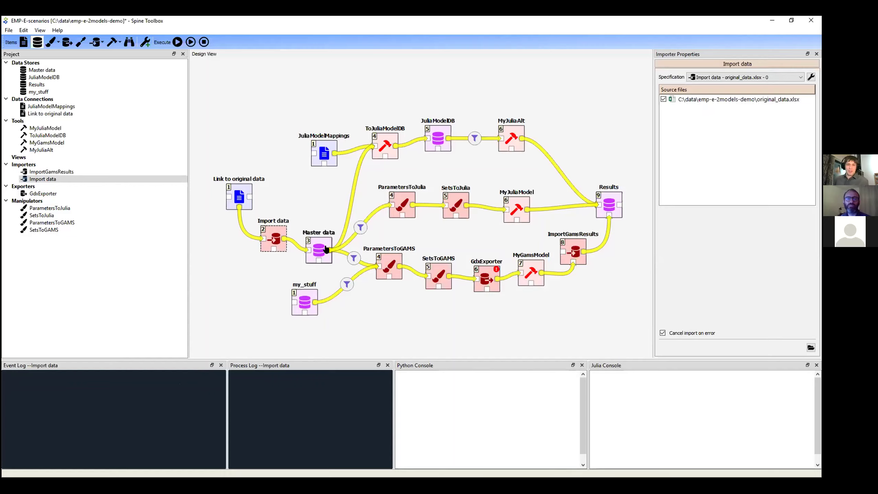
double_click(326, 251)
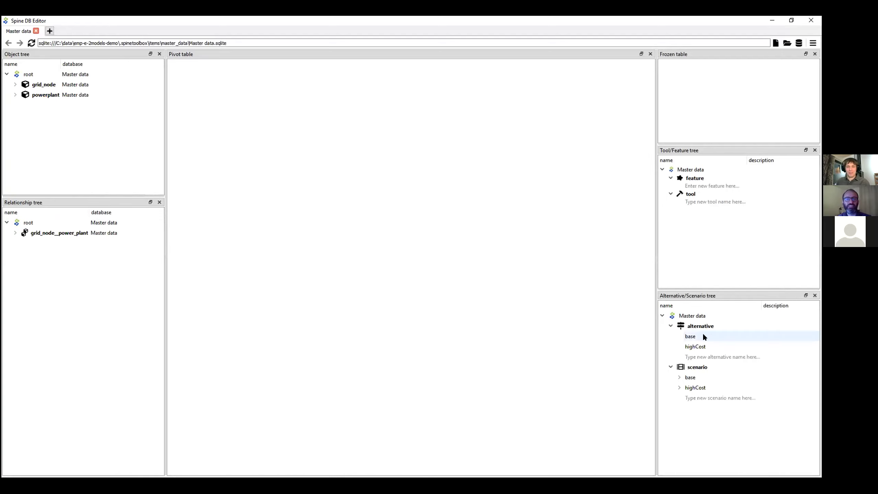
click(694, 326)
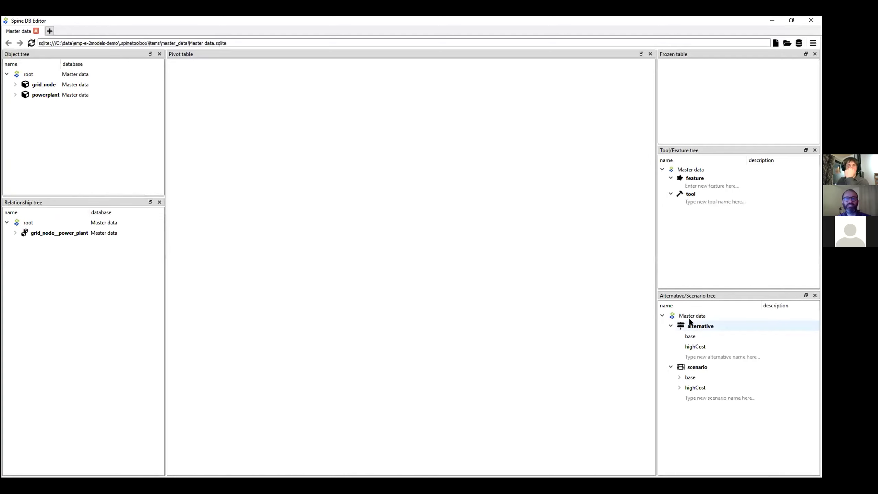
click(693, 337)
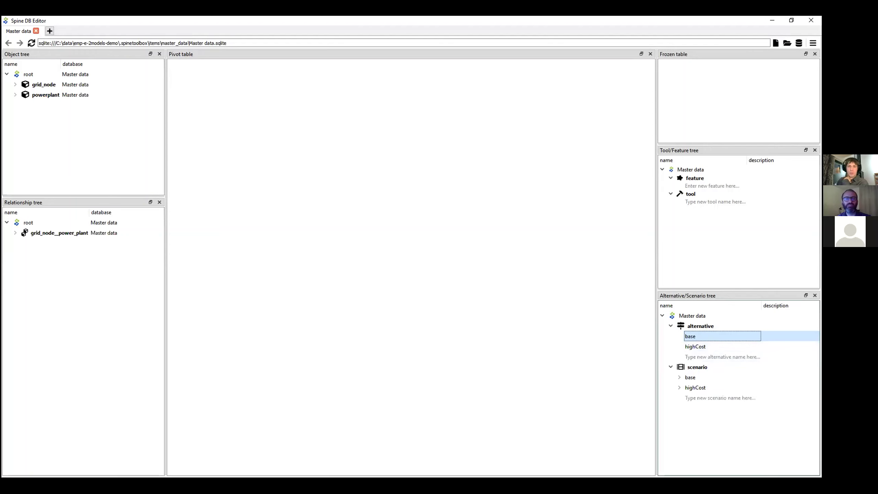
Return to the design view and execute only the Import data importer.
key(alt+Tab)
click(276, 233)
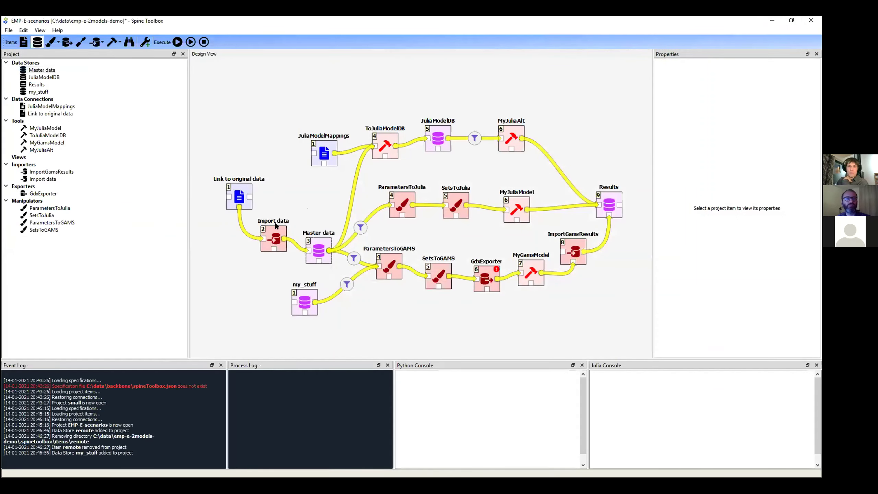
click(177, 42)
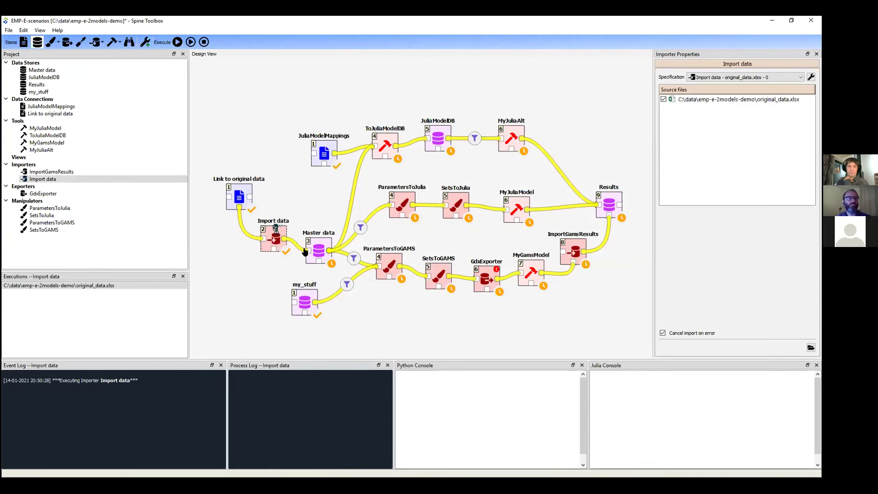
Bring up the Master data database editor again and reload its contents.
click(313, 240)
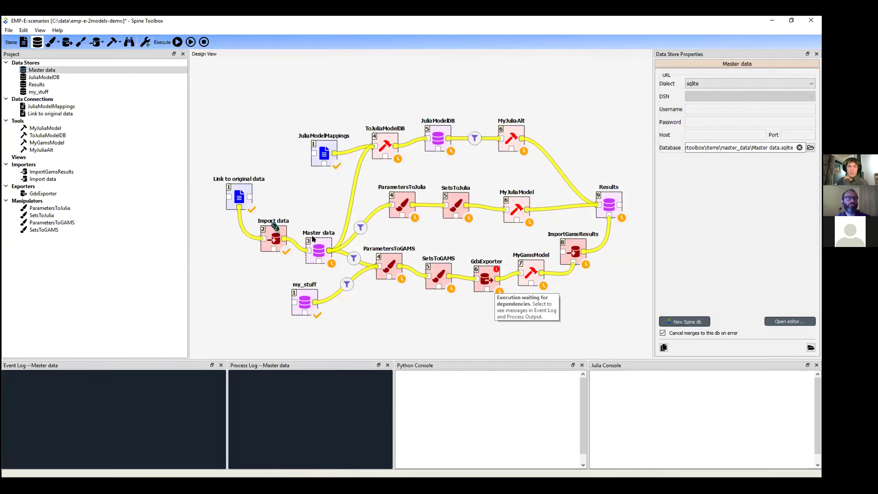
double_click(314, 238)
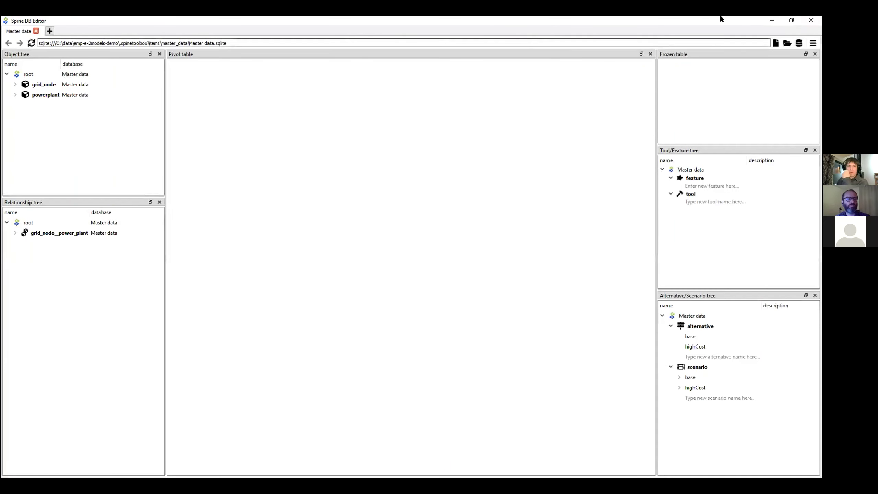
click(771, 20)
click(274, 239)
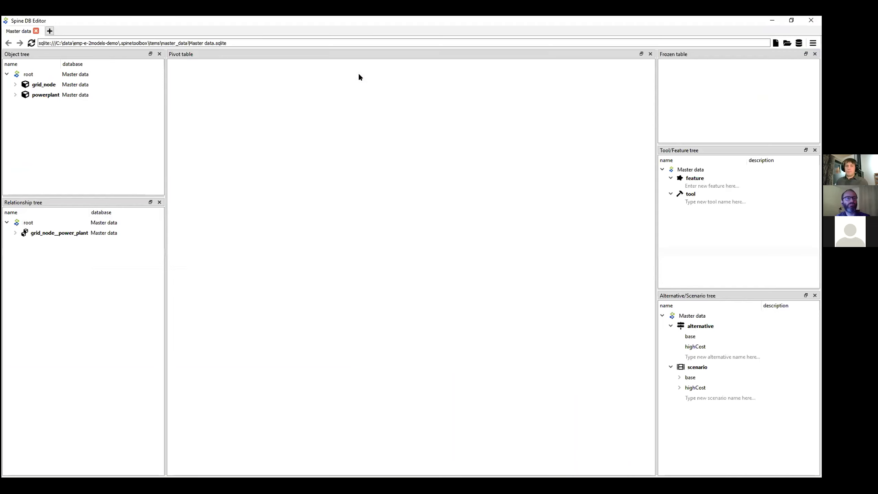
click(31, 44)
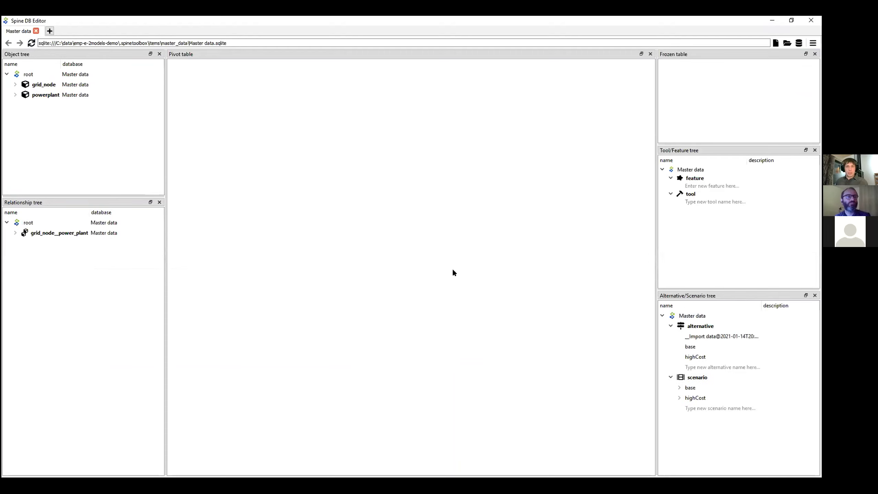
Widen the alternatives list to examine the imported alternative's full name, and return to the design view.
click(707, 340)
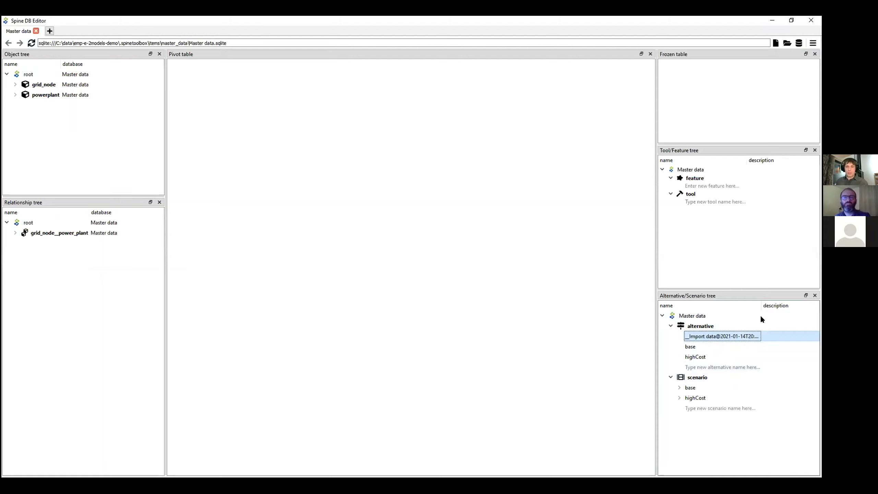
drag(760, 304, 776, 305)
drag(655, 228, 628, 229)
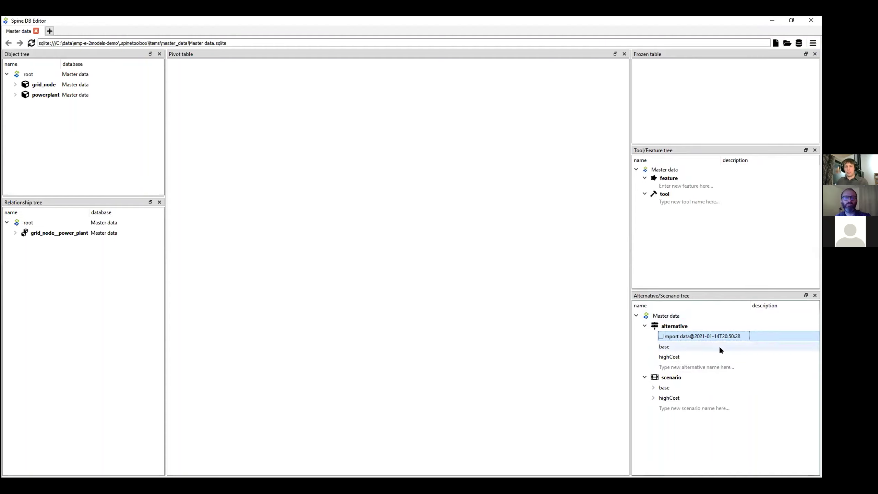
click(664, 347)
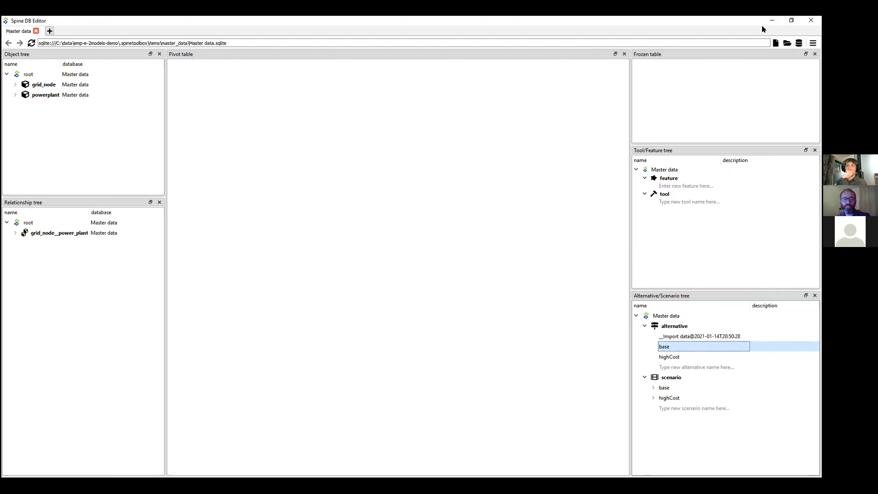
click(765, 19)
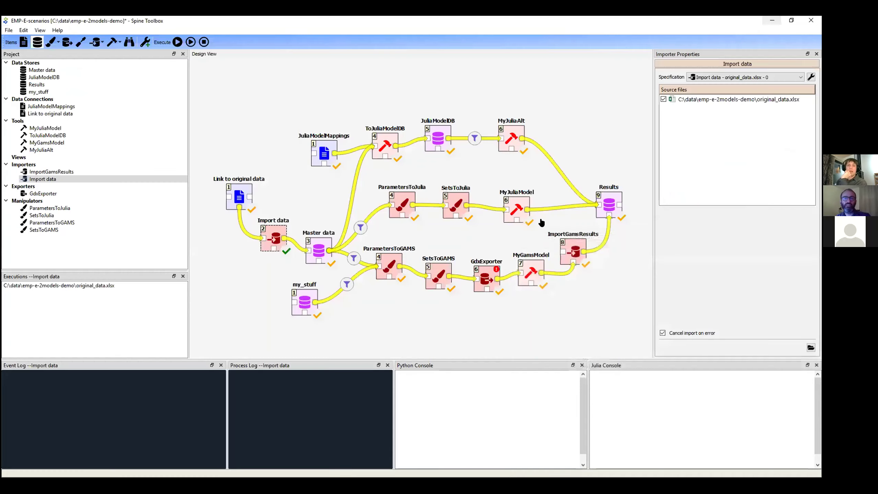
Duplicate the Master data store into the empty area above JuliaModelMappings, and remove the copy.
right_click(322, 242)
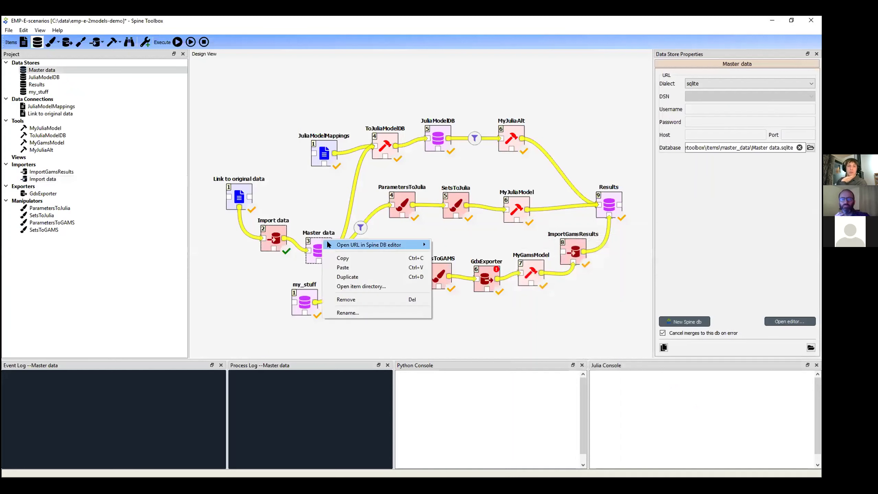
click(366, 279)
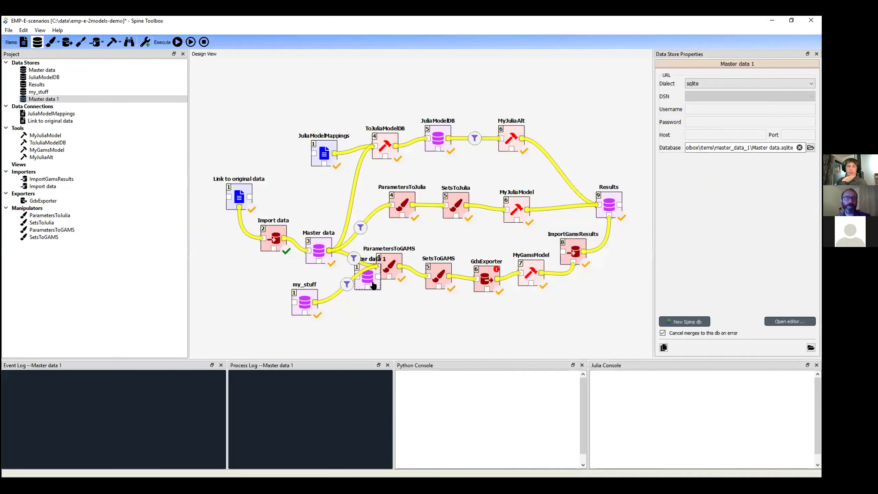
drag(366, 280, 268, 100)
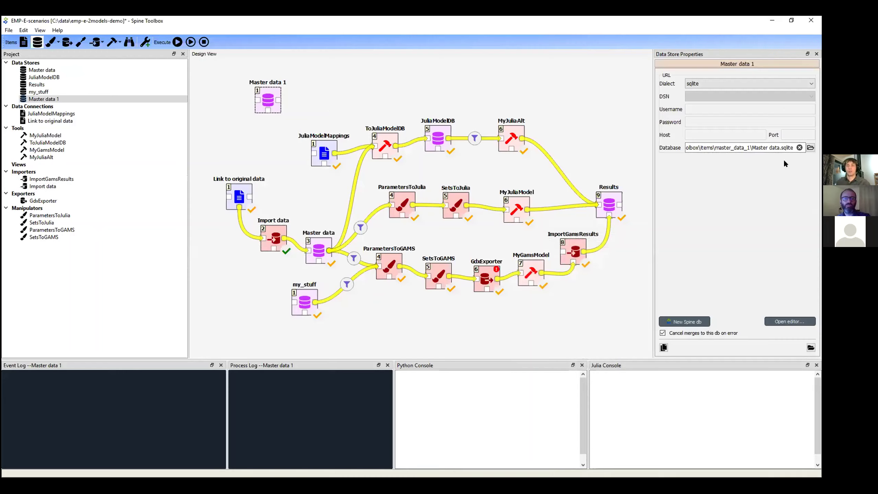
right_click(266, 98)
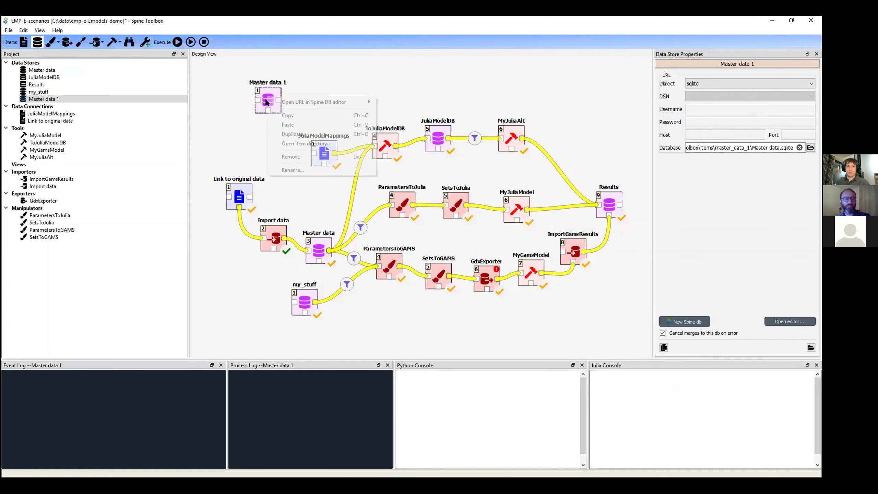
click(305, 155)
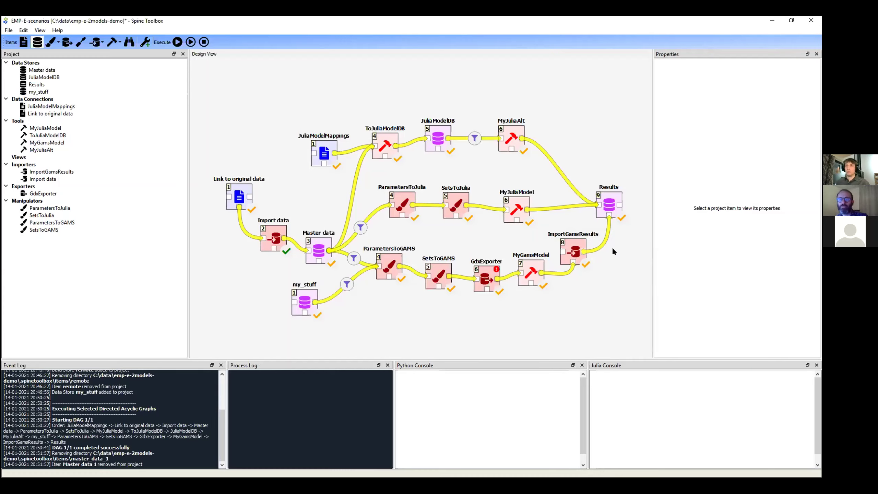
Show the properties of the GdxExporter item to examine its output file settings.
mouse_move(585, 264)
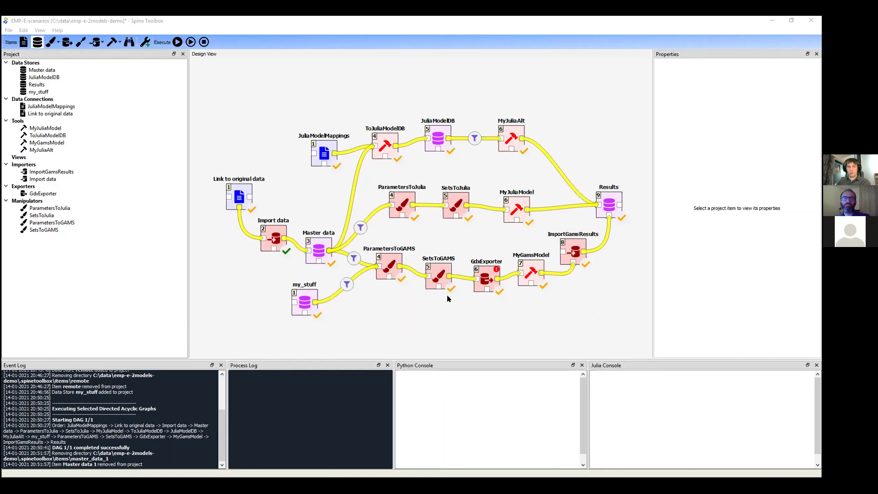
click(481, 274)
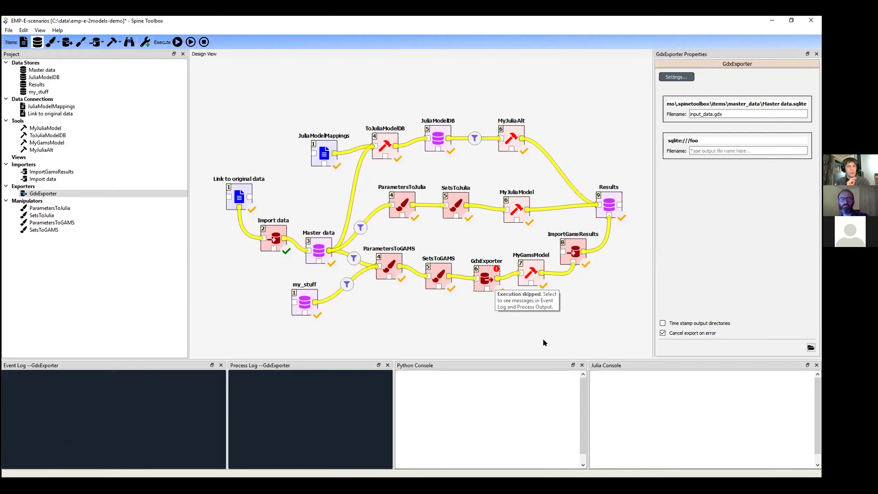
Show the database properties of the Master data store, and clear the selection.
click(313, 246)
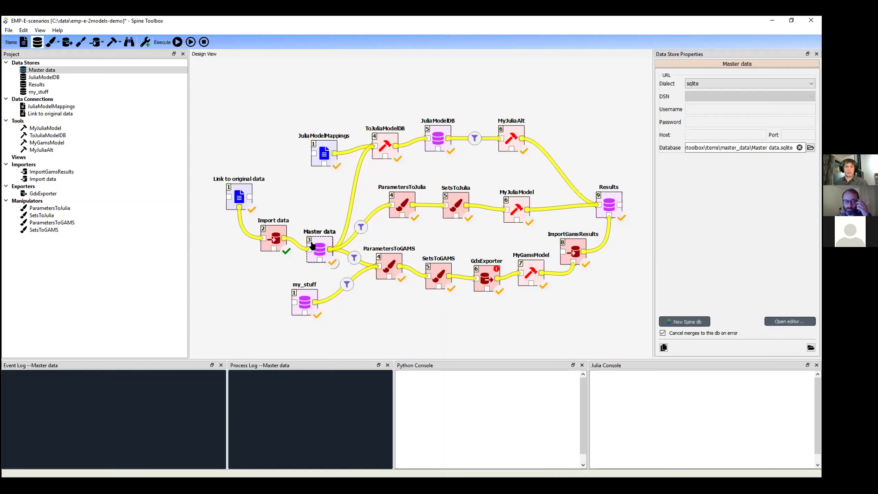
click(332, 203)
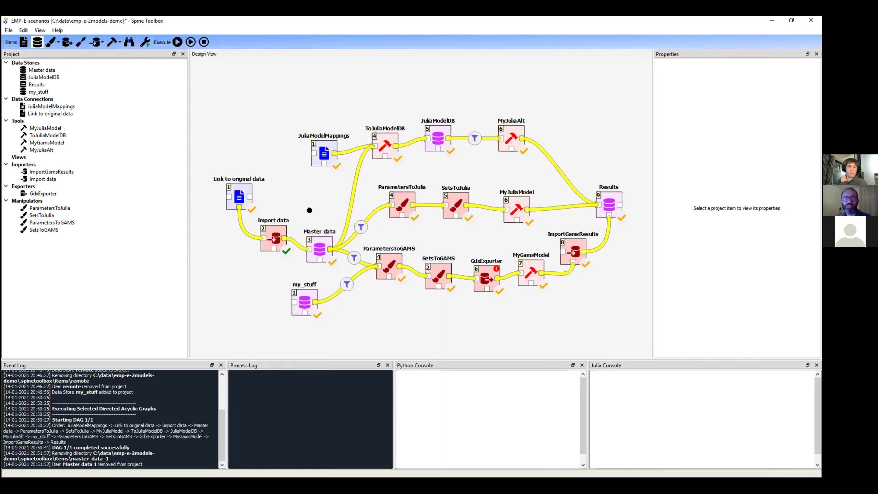
Switch to the web browser and list the open issues of the Spine group on GitLab.
click(772, 20)
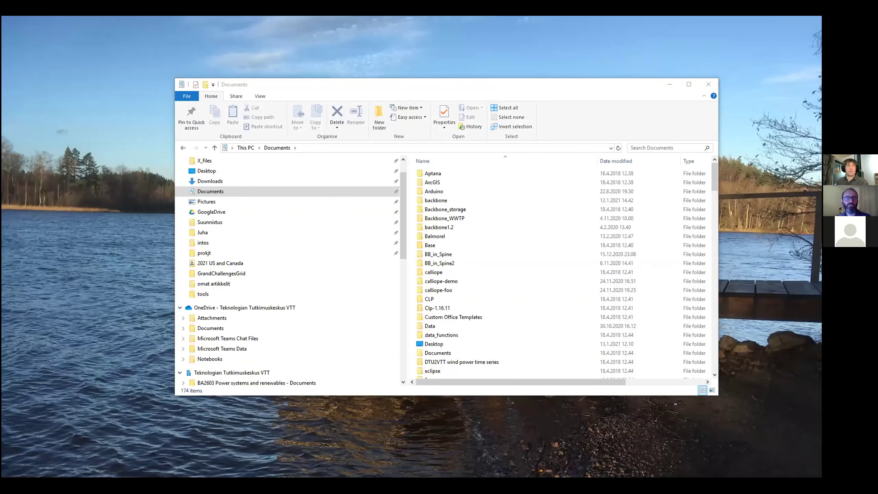
key(alt+Tab)
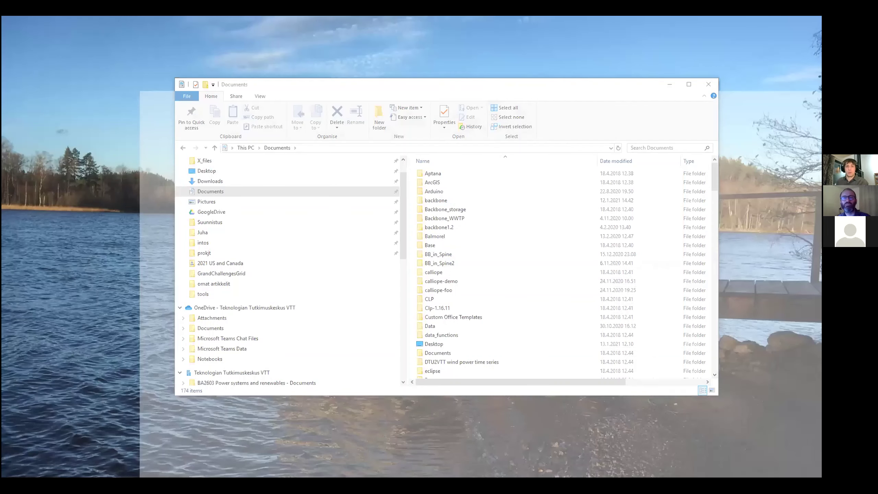
click(405, 38)
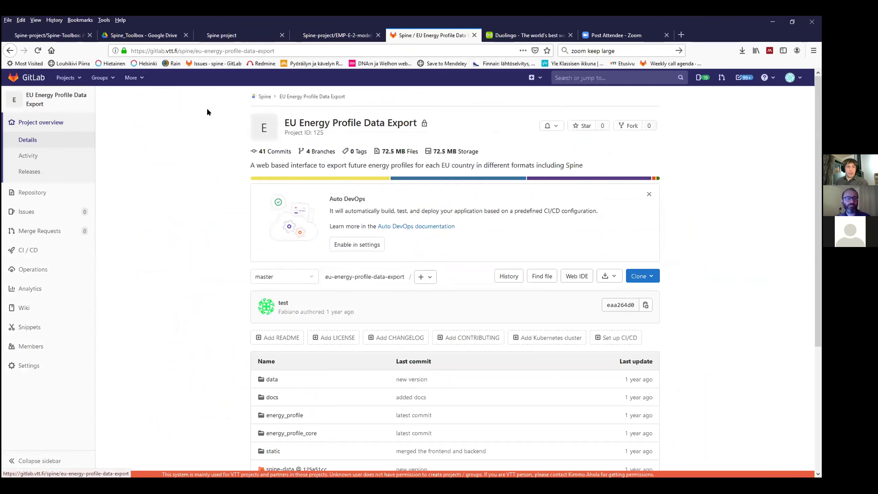
click(265, 97)
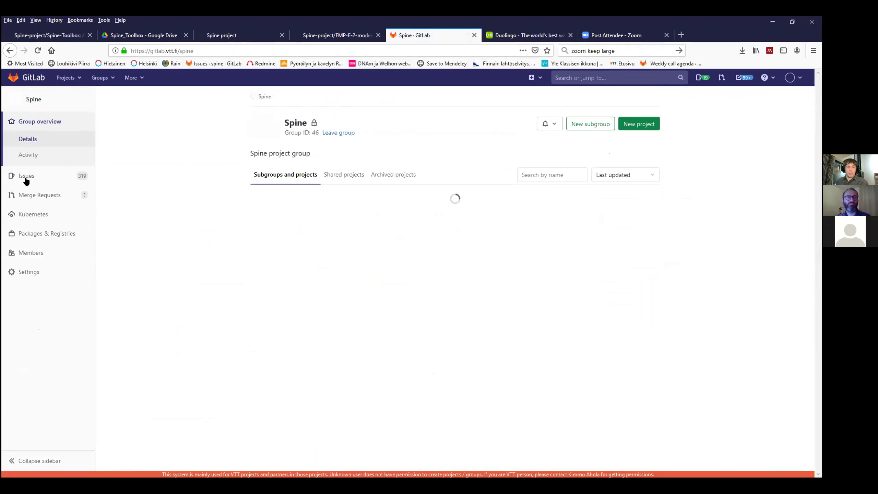
click(24, 178)
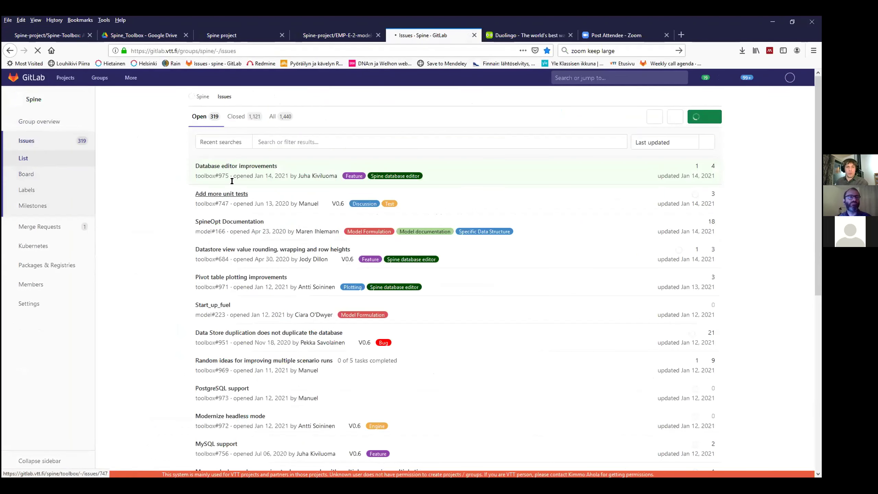
Read the suggestions and comments in the "Database editor improvements" issue, and return to the issue list.
click(230, 167)
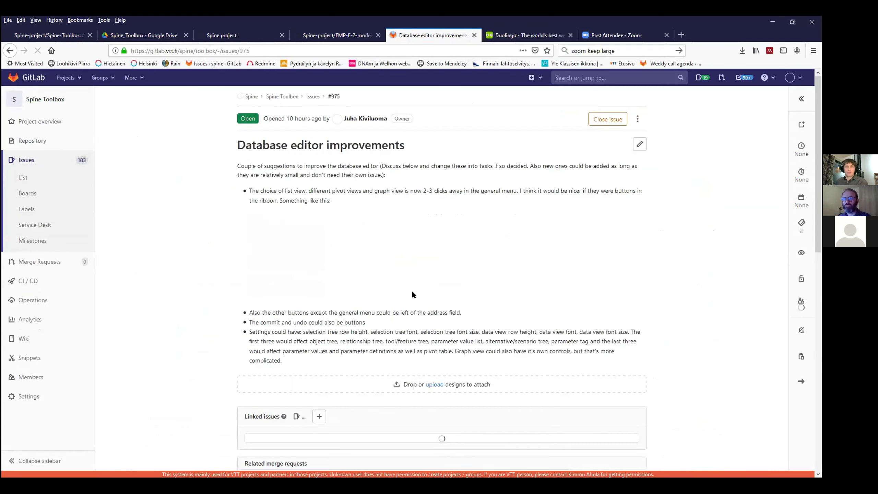
scroll(414, 290, down, 5)
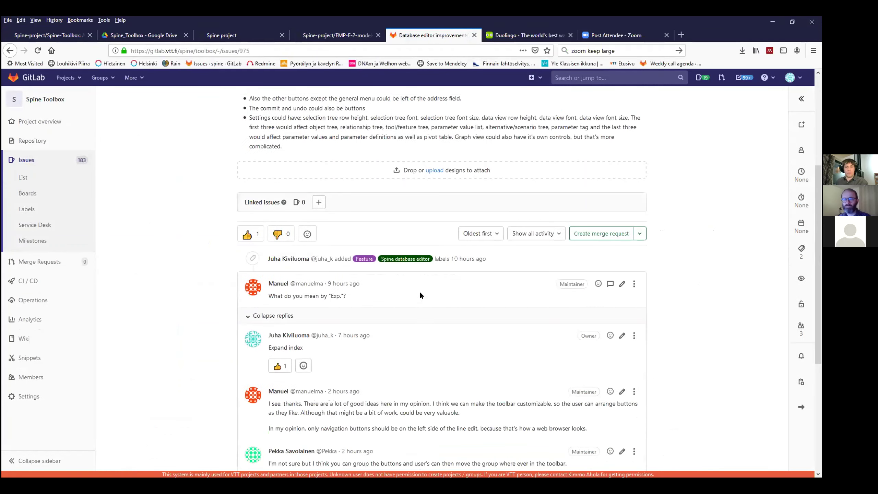
scroll(419, 305, down, 5)
scroll(417, 308, up, 10)
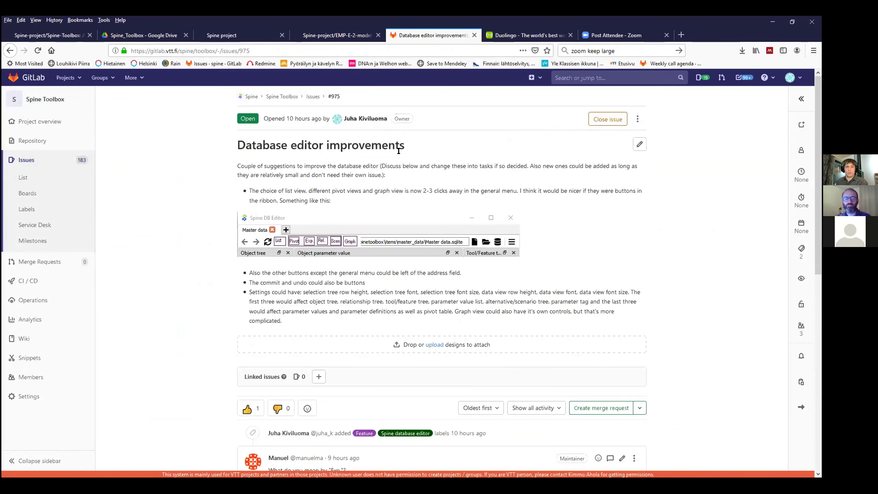
click(12, 50)
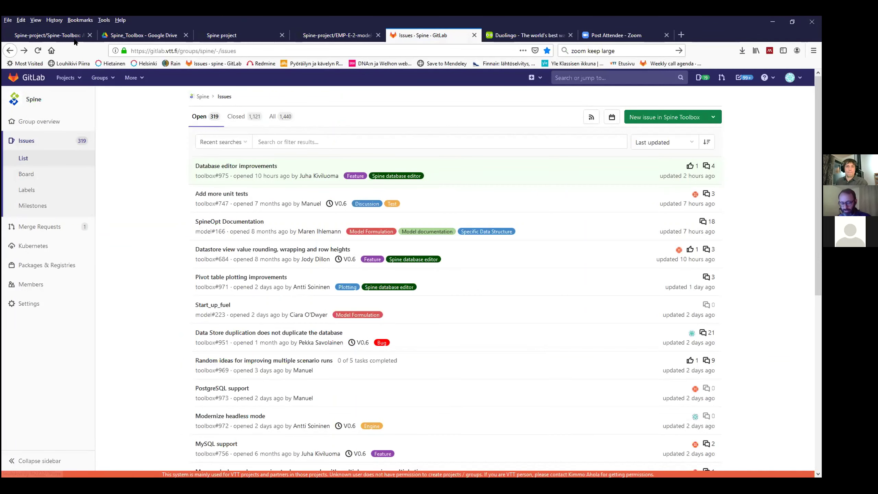
View the Spine-Toolbox repository page on GitHub, and return to the Spine Toolbox design view.
click(62, 35)
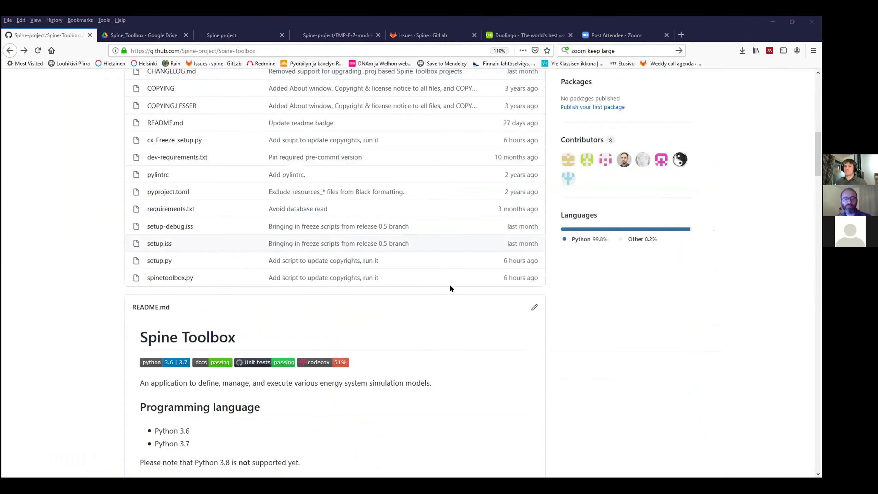
click(773, 22)
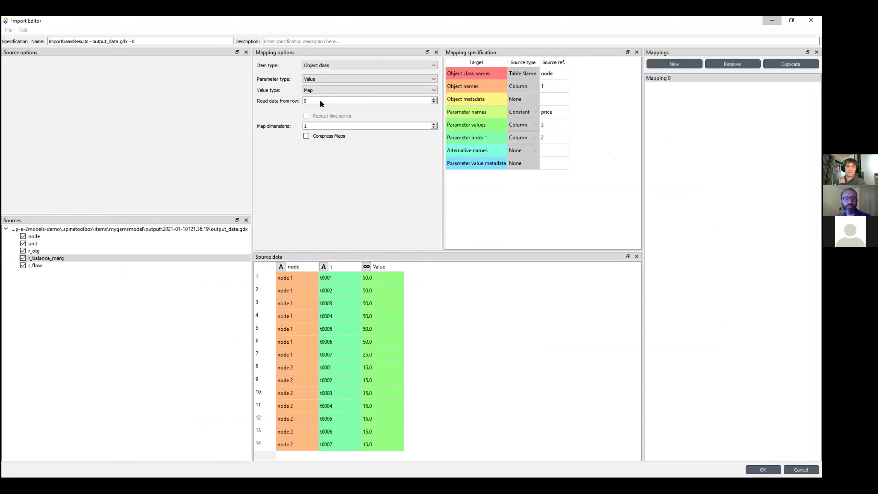
click(772, 21)
click(9, 30)
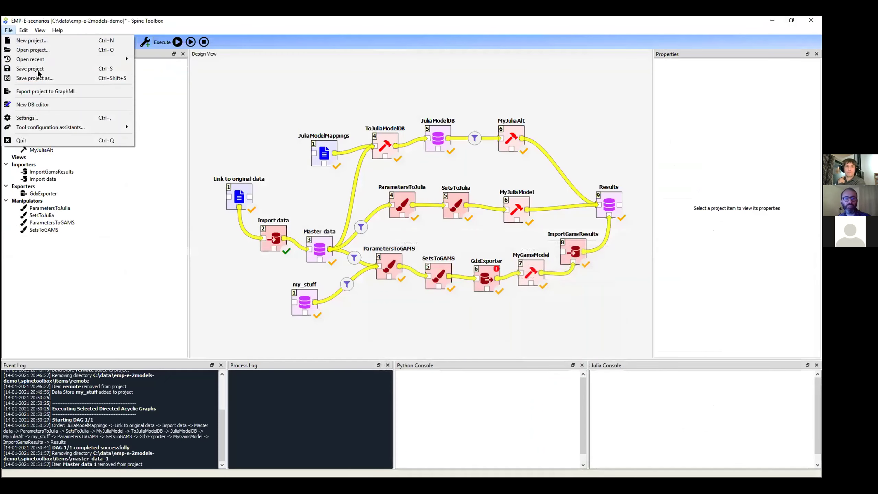
click(63, 50)
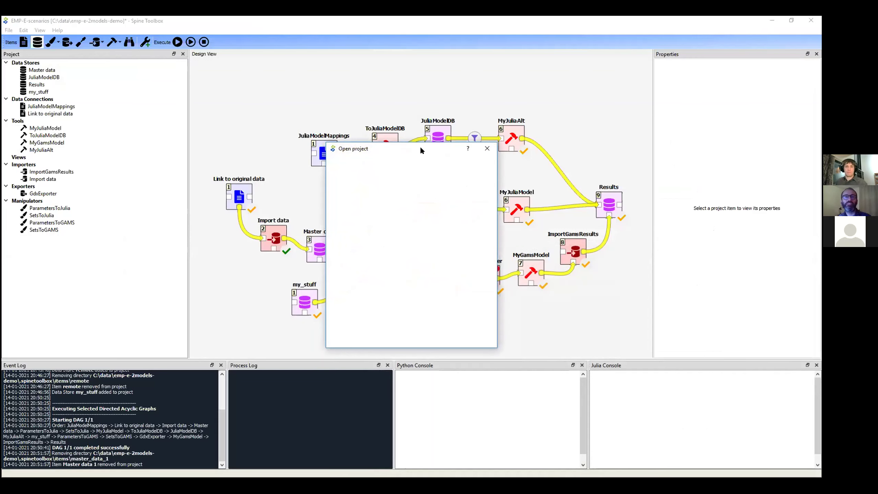
key(Escape)
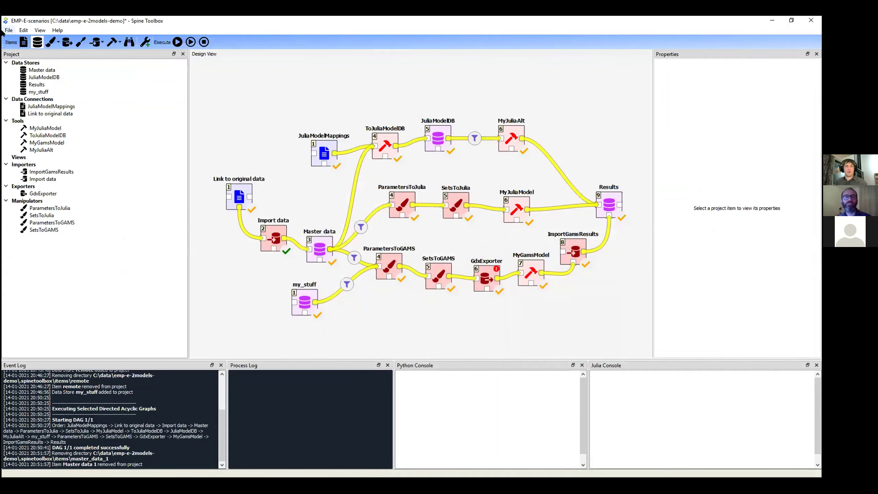
click(8, 30)
mouse_move(54, 59)
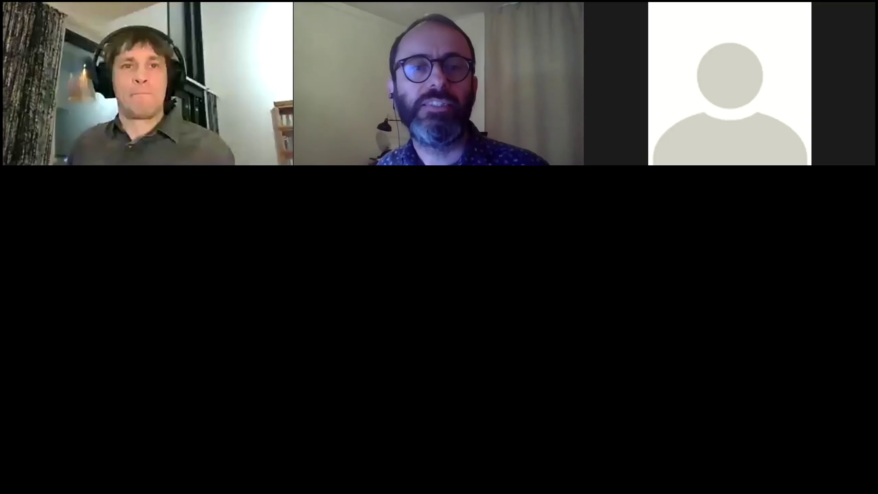